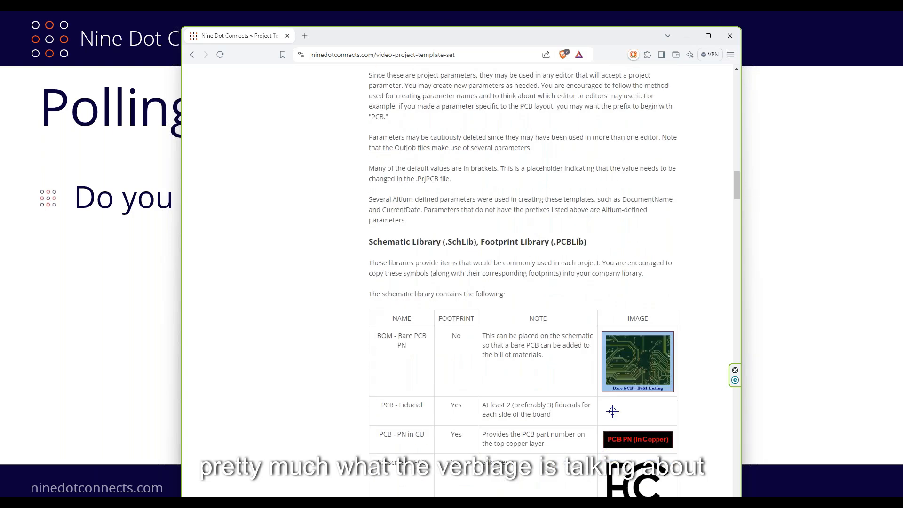
# Review the project template set web page down to the revision history and template download section.
pyautogui.scroll(-20, 489, 329)
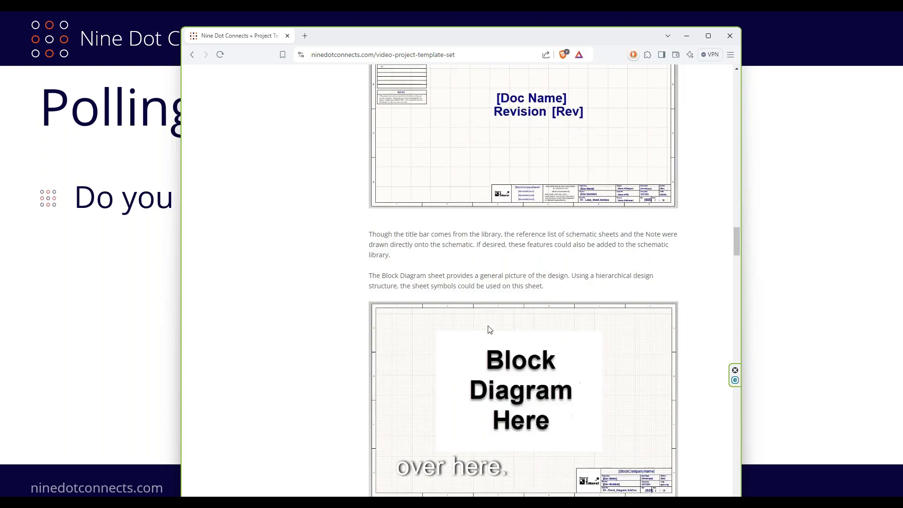
pyautogui.moveTo(736, 294); pyautogui.dragTo(724, 471)
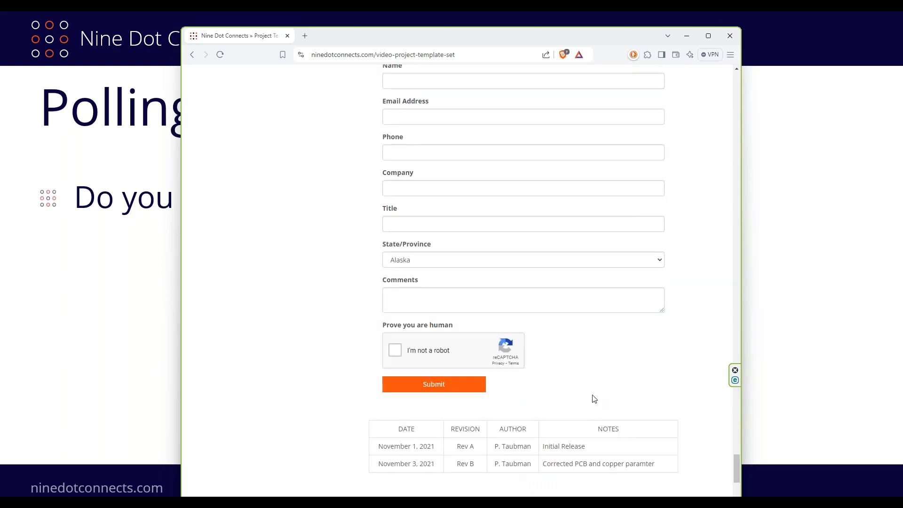
pyautogui.scroll(-3, 569, 385)
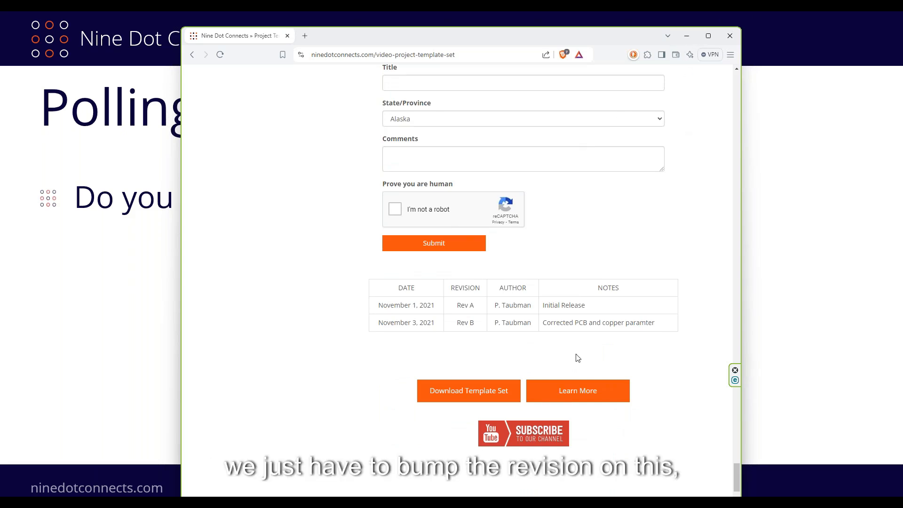
# Put away the browser, end the slide show and switch to Altium Designer.
pyautogui.click(686, 36)
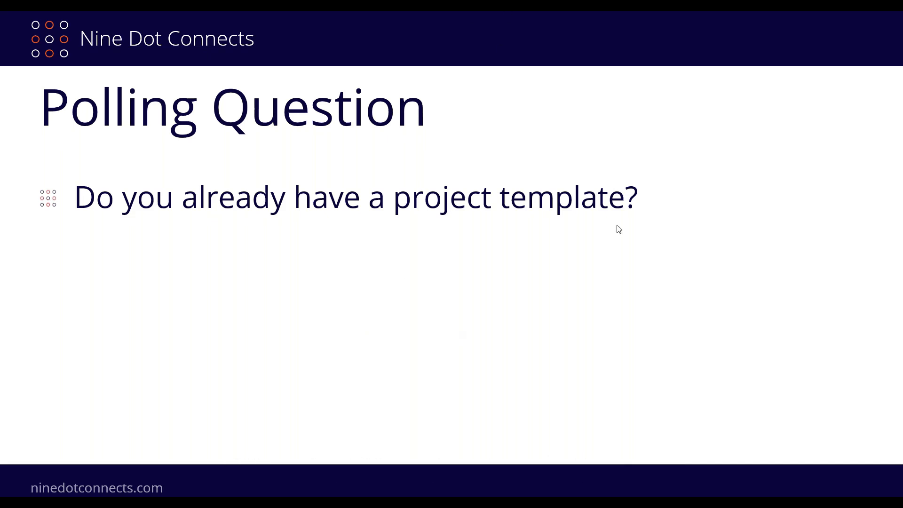
pyautogui.press('Escape')
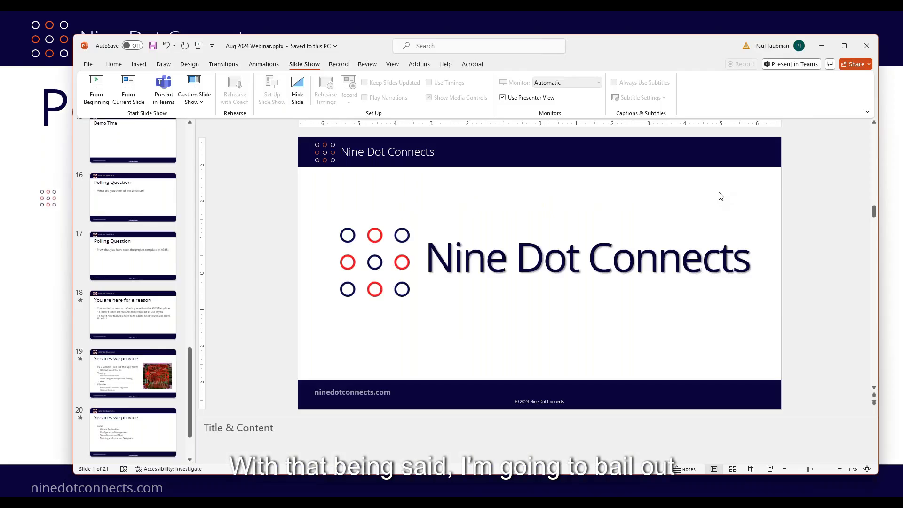
pyautogui.click(823, 46)
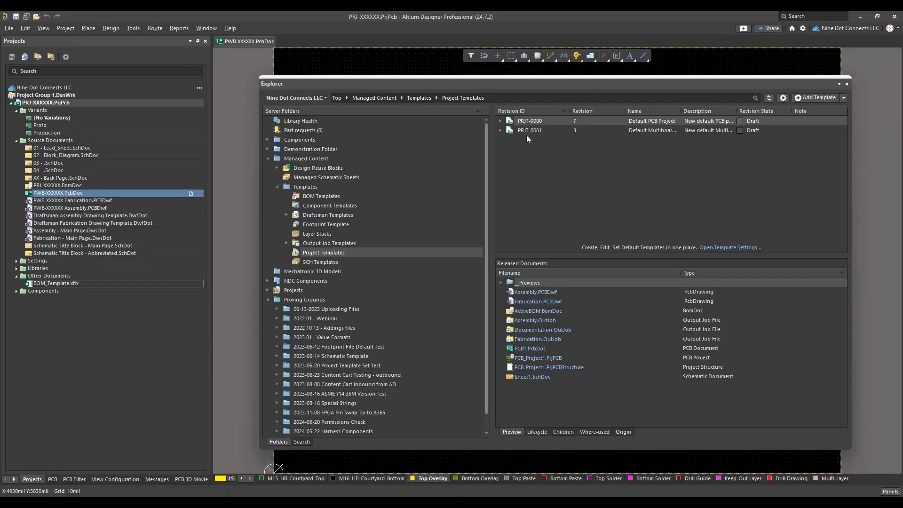
# Close the PWB-XXXXXX.PcbDoc document and move the Explorer window out of the workspace.
pyautogui.click(132, 194)
pyautogui.rightClick(132, 193)
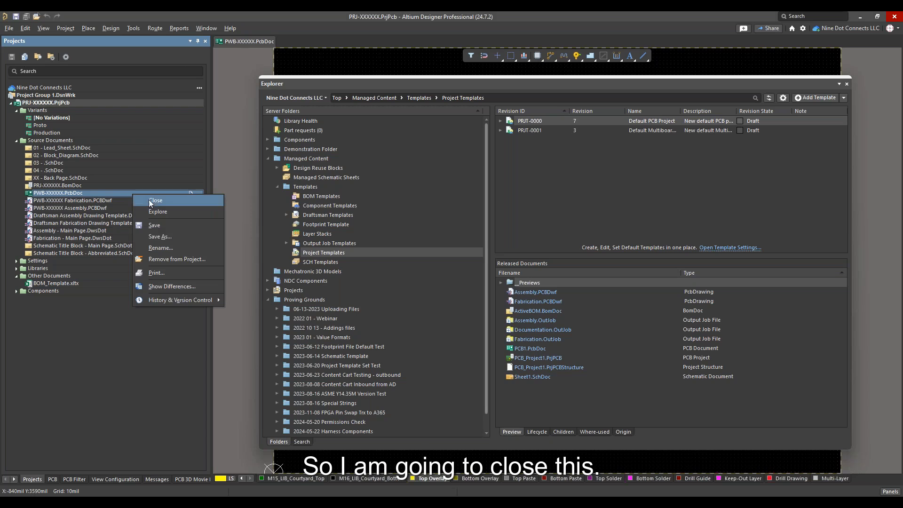
pyautogui.click(151, 201)
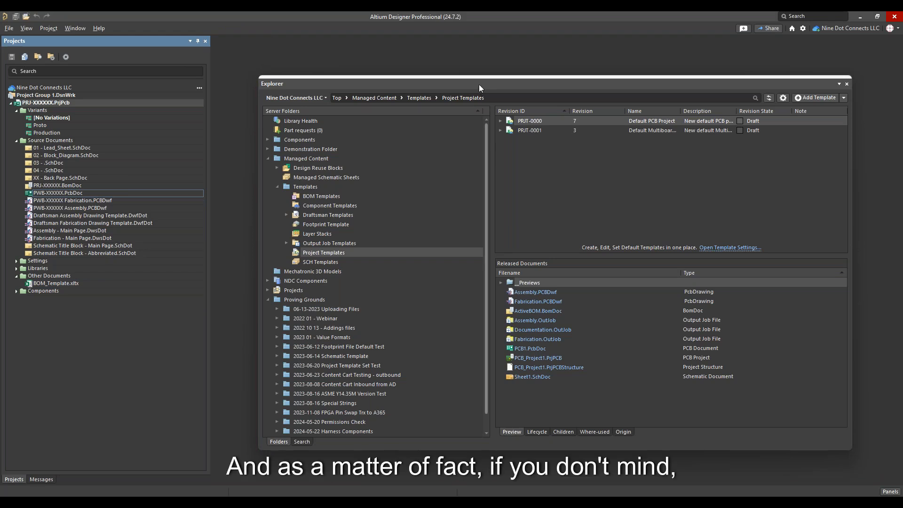
pyautogui.moveTo(479, 83); pyautogui.dragTo(410, 507)
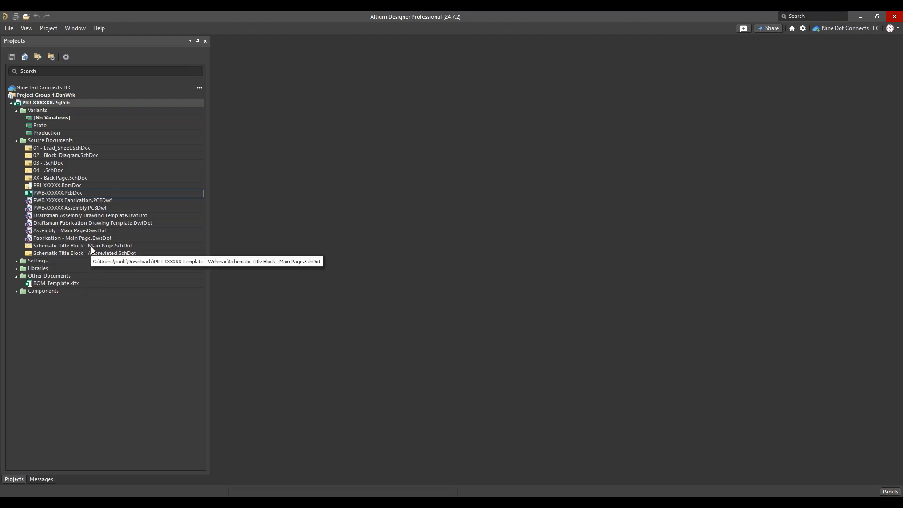
# Examine the parameters in the PRJ-XXXXXX.PrjPcb project options, leaving them without changes.
pyautogui.click(53, 103)
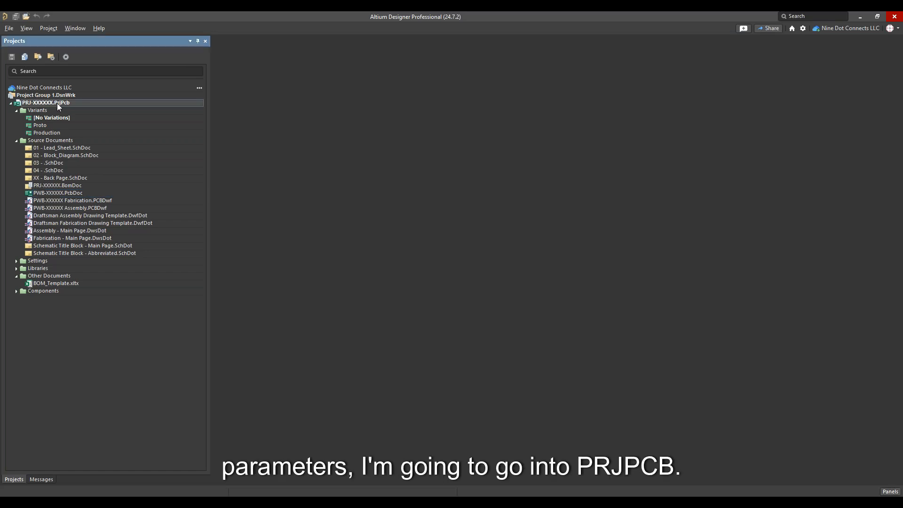
pyautogui.click(49, 28)
pyautogui.press('Escape')
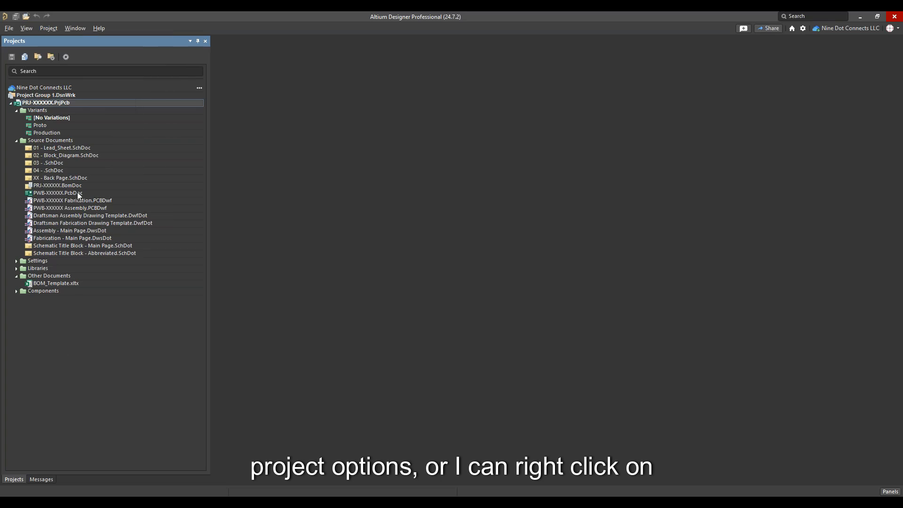
pyautogui.rightClick(68, 102)
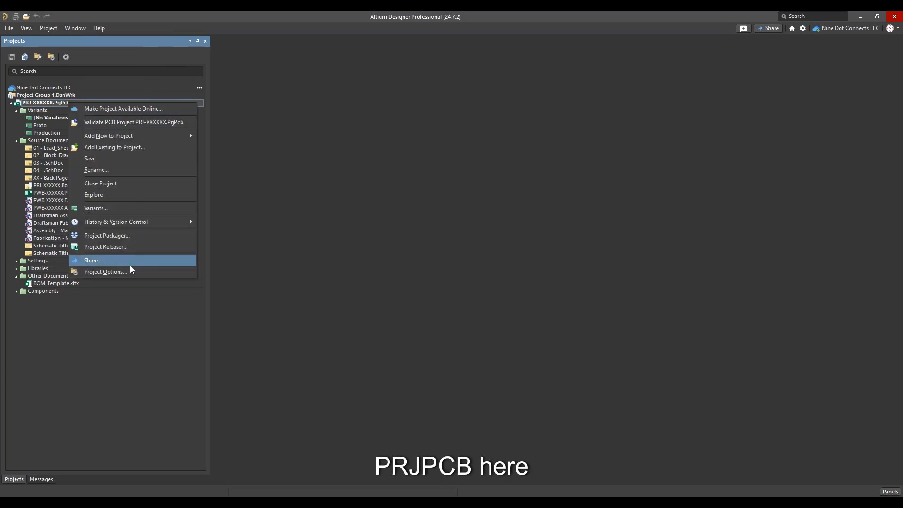
pyautogui.click(105, 275)
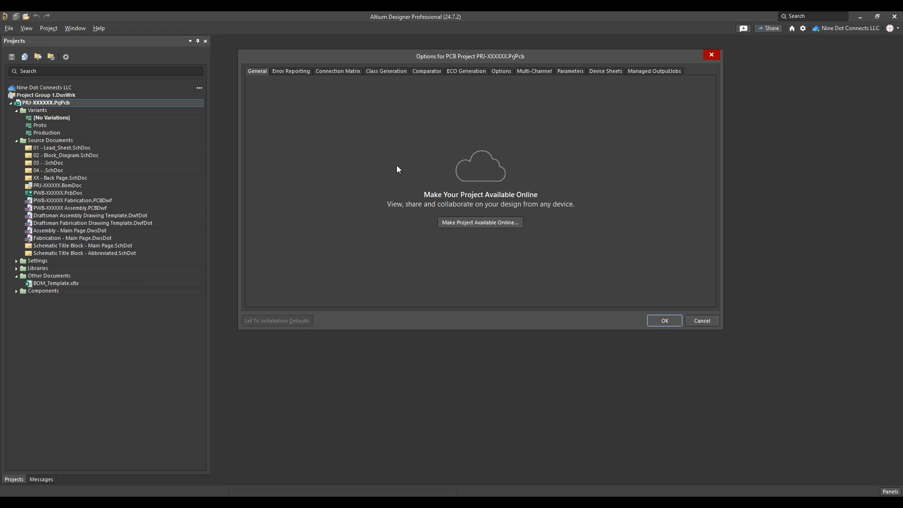
pyautogui.click(571, 71)
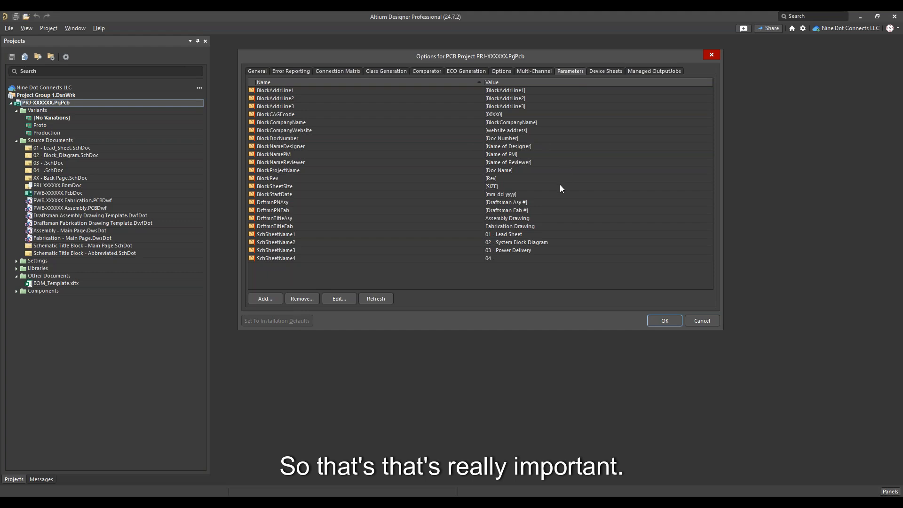
pyautogui.click(702, 320)
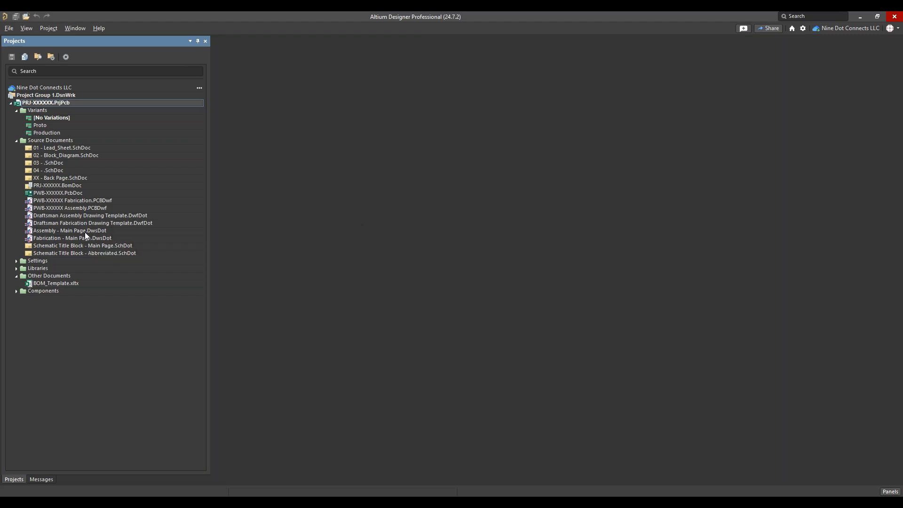
# Open Schematic Title Block - Main Page.SchDot and compare its title block text as a project document and as a free document.
pyautogui.doubleClick(85, 245)
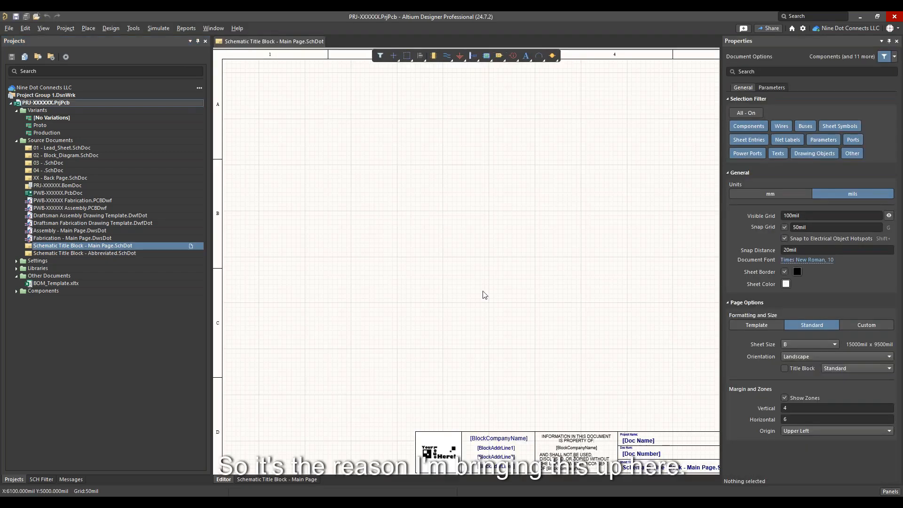
pyautogui.keyDown('ctrl'); pyautogui.scroll(2, 503, 383); pyautogui.keyUp('ctrl')
pyautogui.moveTo(565, 411); pyautogui.dragTo(402, 157, button='right')
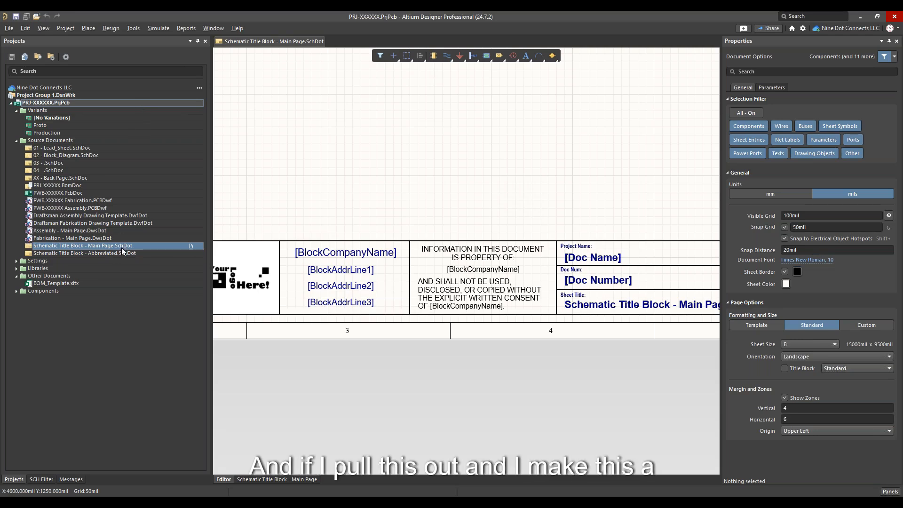
pyautogui.moveTo(123, 245); pyautogui.dragTo(176, 367)
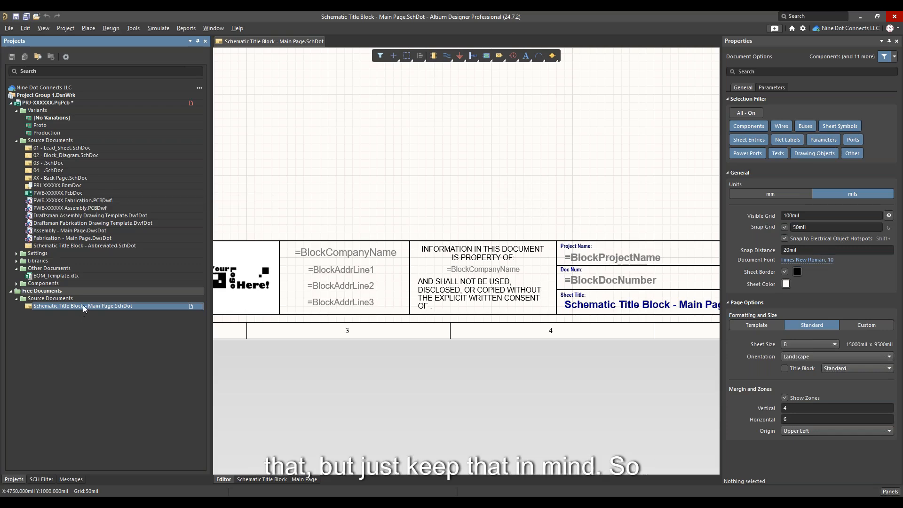
pyautogui.moveTo(83, 306); pyautogui.dragTo(76, 222)
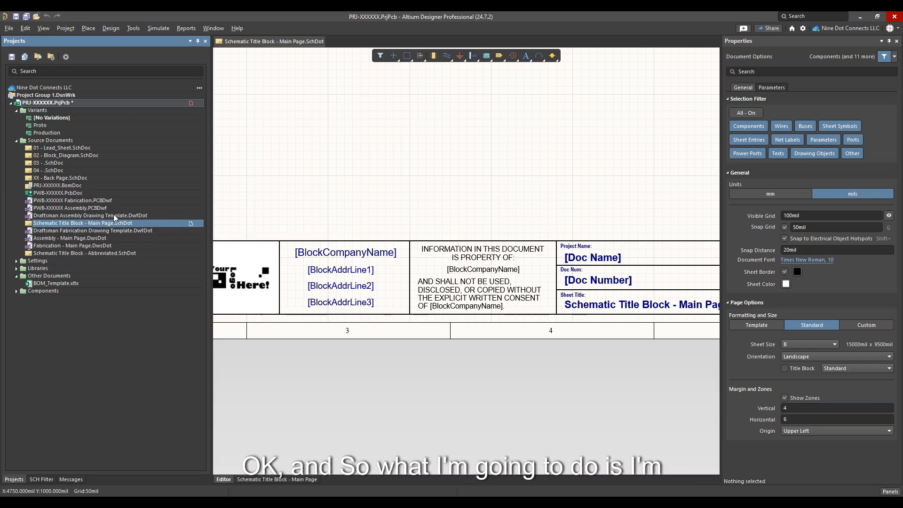
# Move the Draftsman templates, the Assembly and Fabrication main page sheets and both schematic title block templates out of the project into Free Documents.
pyautogui.moveTo(114, 214)
pyautogui.mouseDown()
pyautogui.moveTo(109, 275)
pyautogui.moveTo(69, 326)
pyautogui.mouseUp()
pyautogui.moveTo(111, 216); pyautogui.dragTo(71, 310)
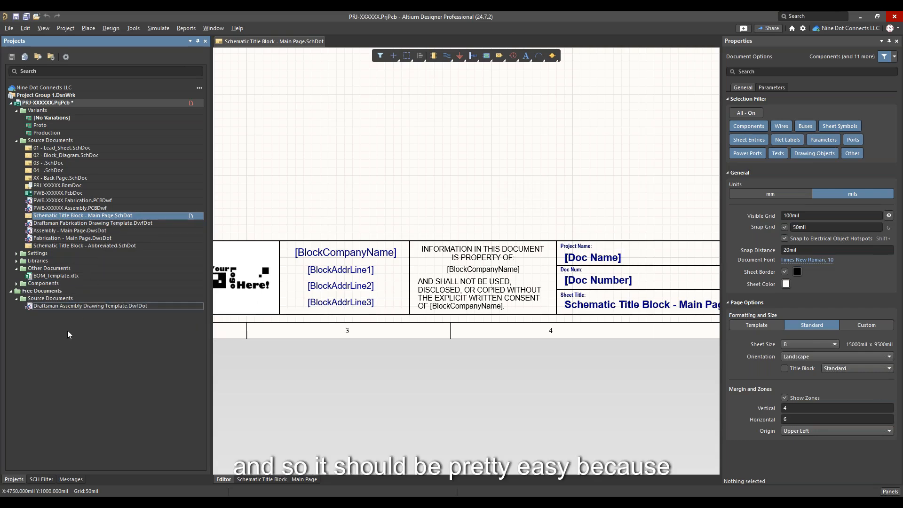
pyautogui.moveTo(127, 215); pyautogui.dragTo(83, 287)
pyautogui.moveTo(95, 215); pyautogui.dragTo(48, 266)
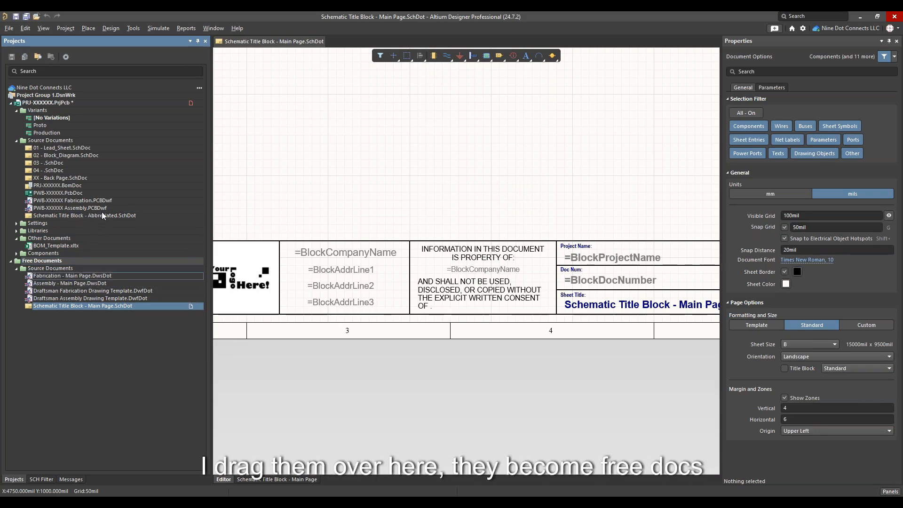
pyautogui.moveTo(102, 214); pyautogui.dragTo(53, 263)
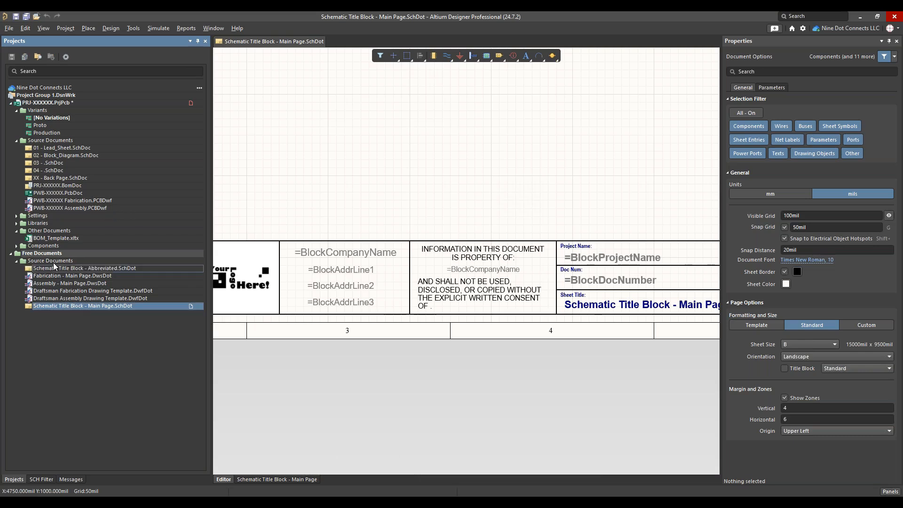
# Expand the project's Settings and Libraries folders and move BOM_Template.xltx out of the project into Free Documents.
pyautogui.click(17, 216)
pyautogui.click(22, 223)
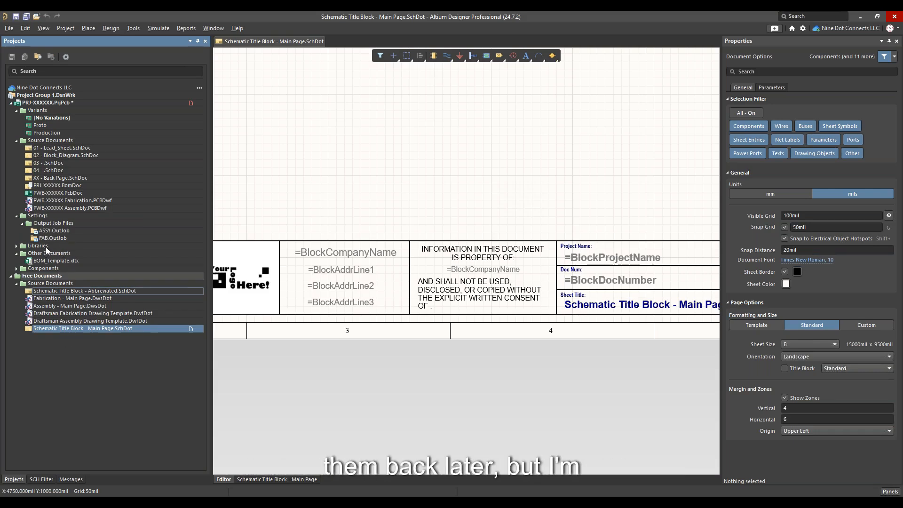
pyautogui.click(17, 246)
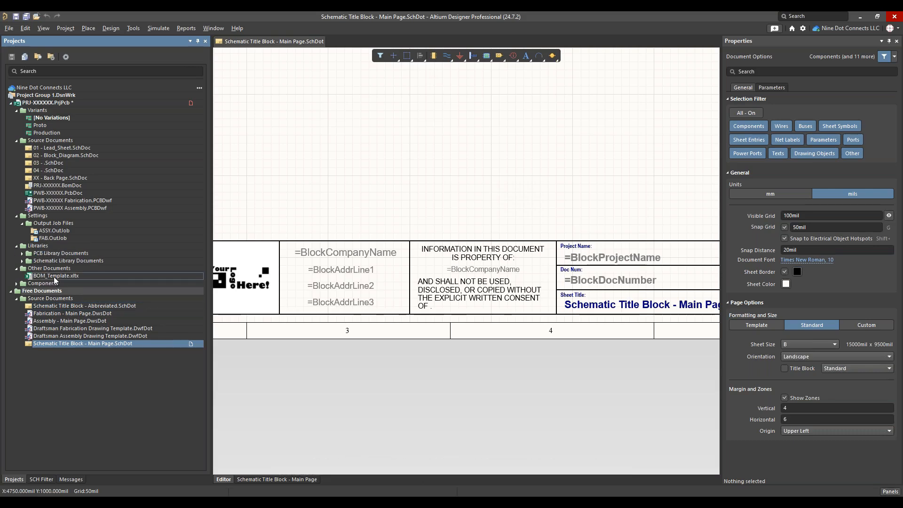
pyautogui.moveTo(55, 275); pyautogui.dragTo(29, 359)
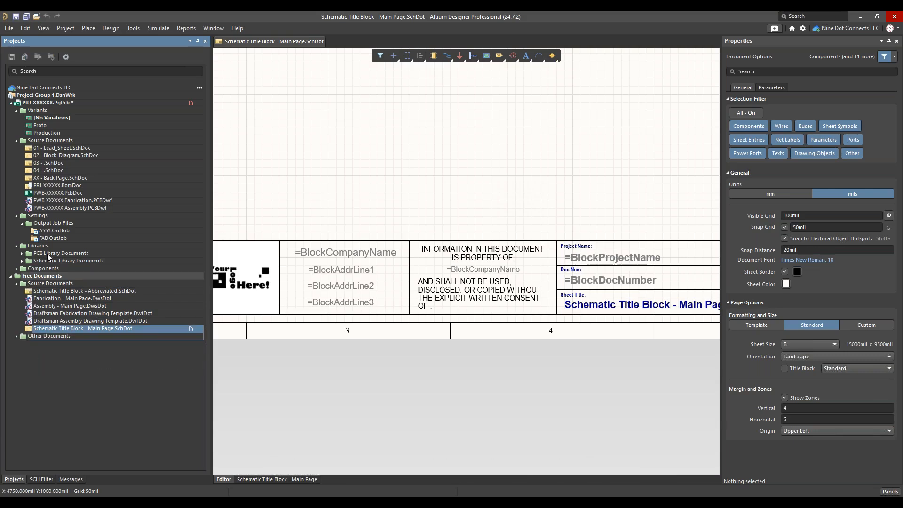
# Open Project Template.SCHLIB from the project's libraries and examine its list of components.
pyautogui.click(22, 253)
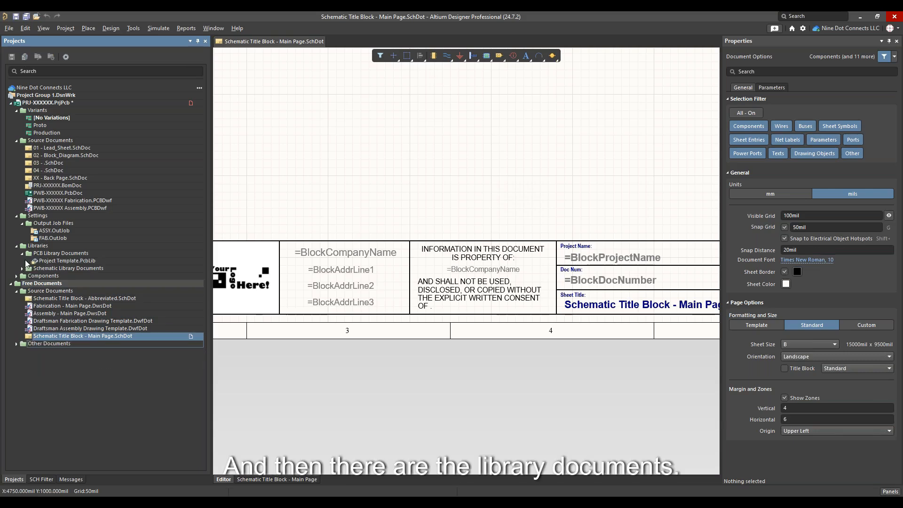
pyautogui.click(22, 268)
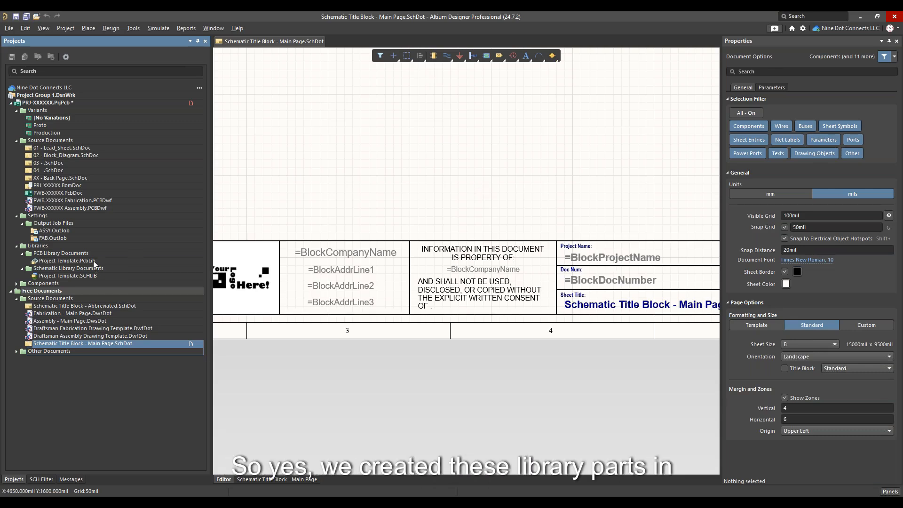
pyautogui.click(87, 276)
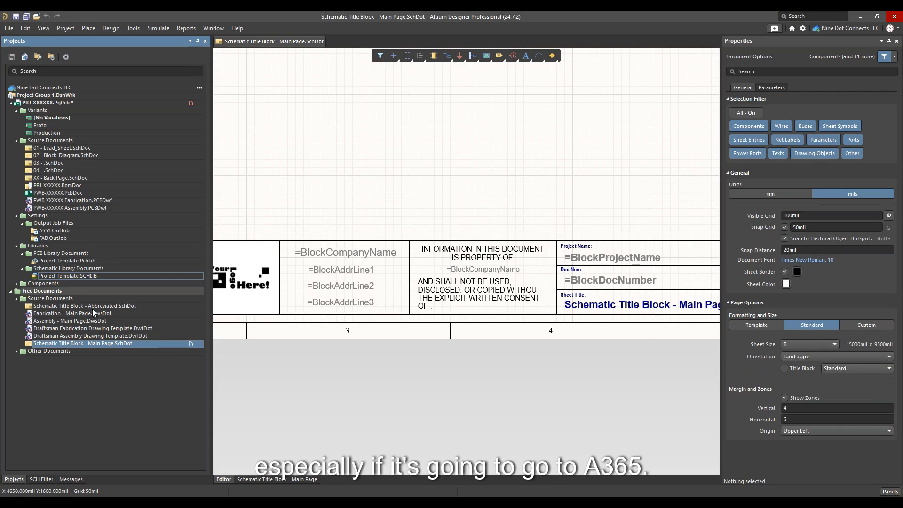
pyautogui.doubleClick(77, 276)
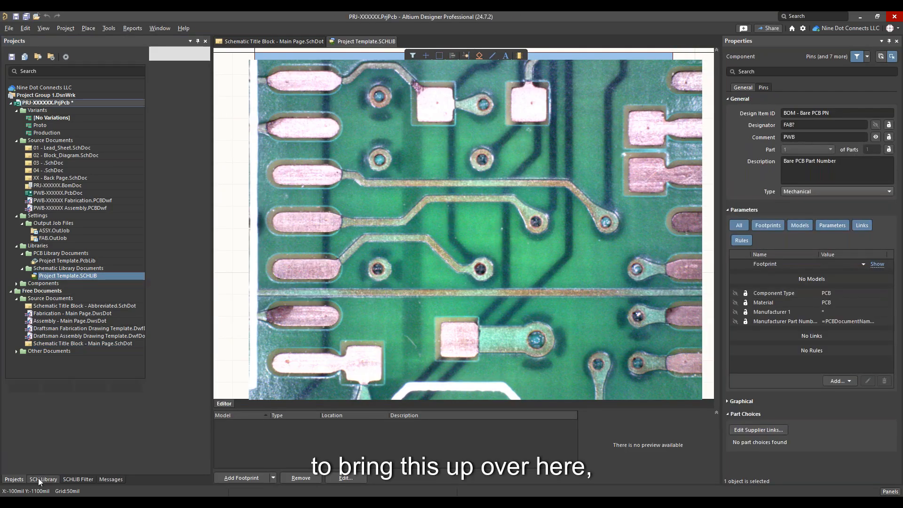
pyautogui.click(38, 477)
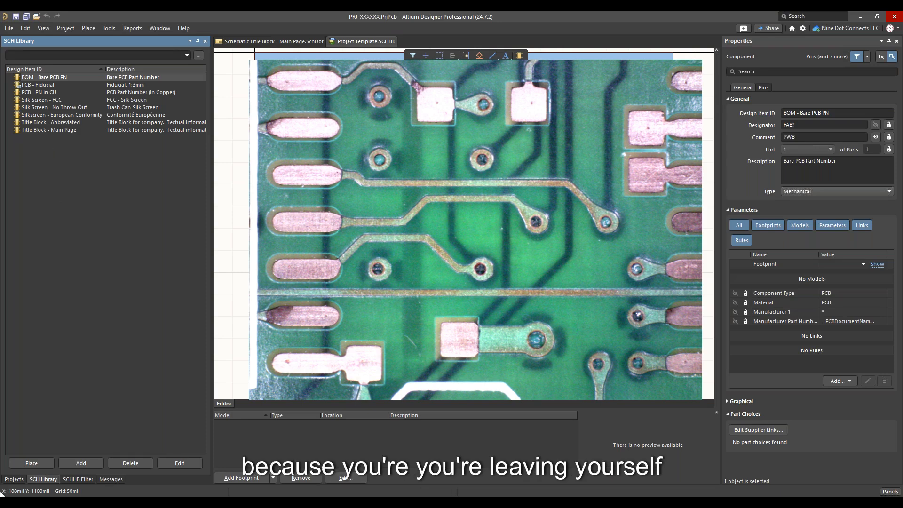
# Move Project Template.SCHLIB and Project Template.PcbLib out of the project into Free Documents.
pyautogui.click(15, 478)
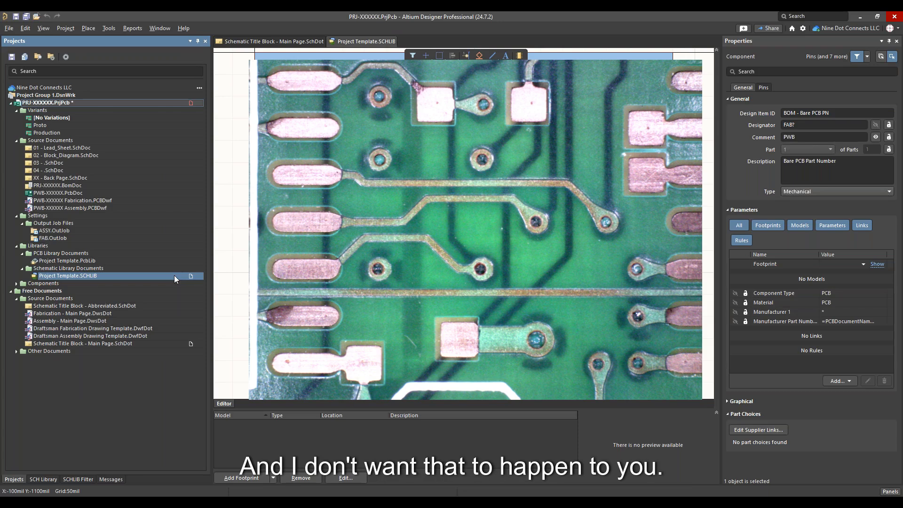
pyautogui.moveTo(81, 277); pyautogui.dragTo(24, 383)
pyautogui.moveTo(66, 261); pyautogui.dragTo(16, 383)
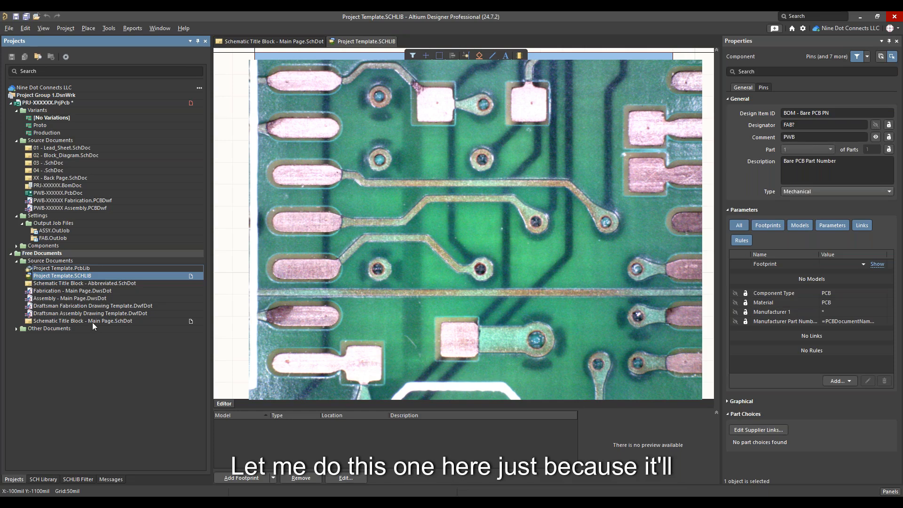
# Return Schematic Title Block - Main Page.SchDot to the project's source documents and close it.
pyautogui.moveTo(78, 200); pyautogui.dragTo(78, 200)
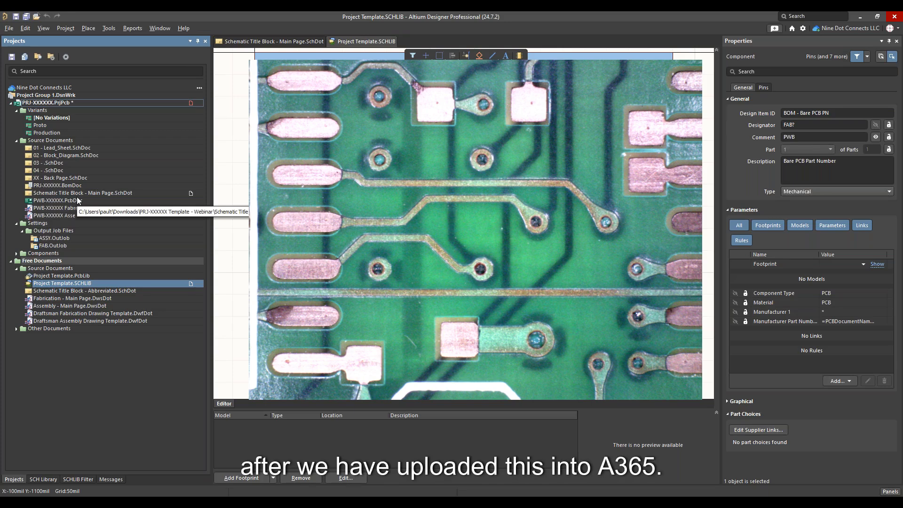
pyautogui.rightClick(114, 192)
pyautogui.click(125, 197)
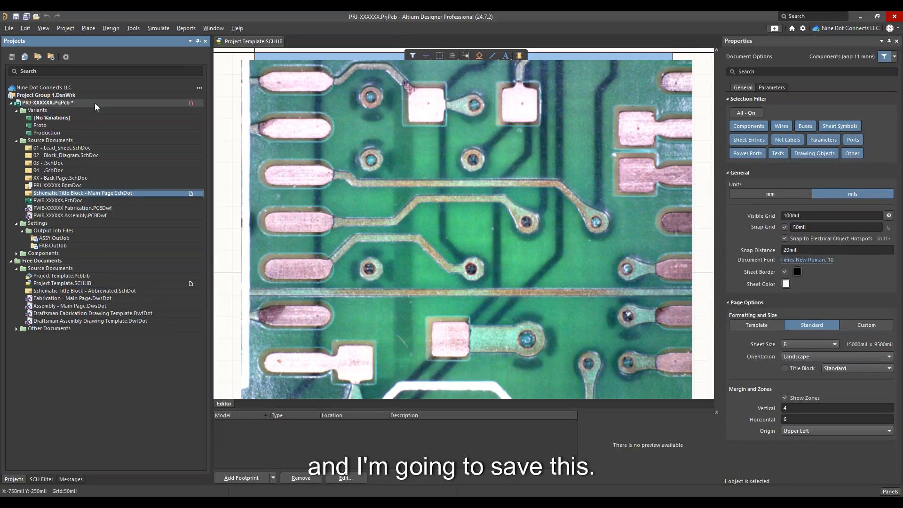
# Save the PRJ-XXXXXX project with its updated file structure.
pyautogui.rightClick(95, 103)
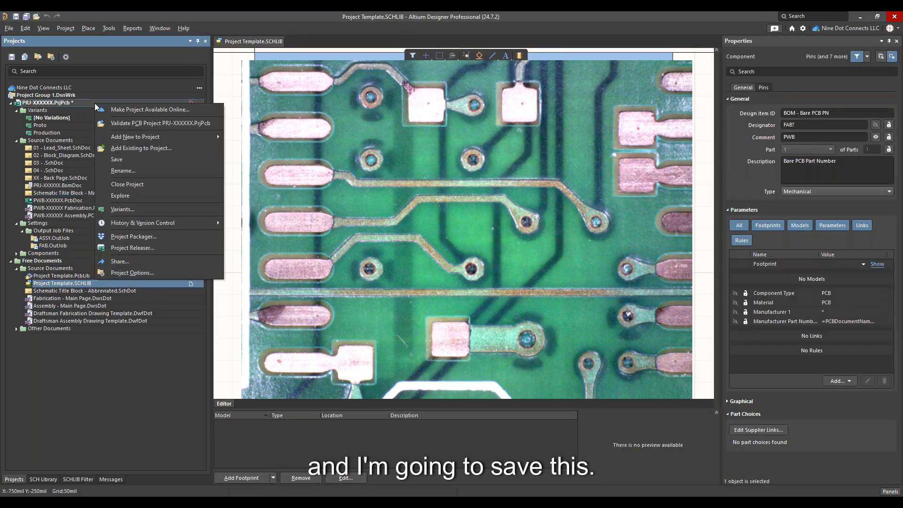
pyautogui.click(120, 159)
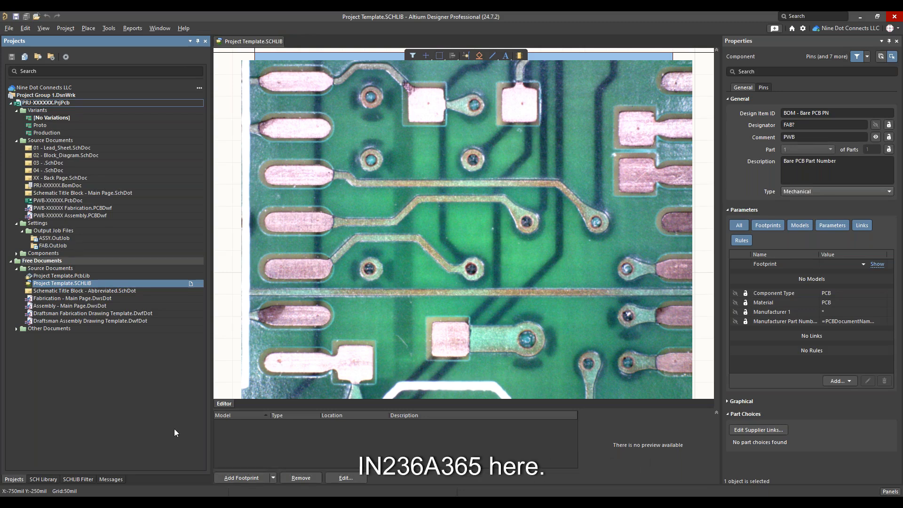
# Bring up the Explorer and select the Project Templates folder under Managed Content > Templates.
pyautogui.moveTo(489, 400)
pyautogui.mouseDown()
pyautogui.moveTo(547, 147)
pyautogui.moveTo(598, 60)
pyautogui.mouseUp()
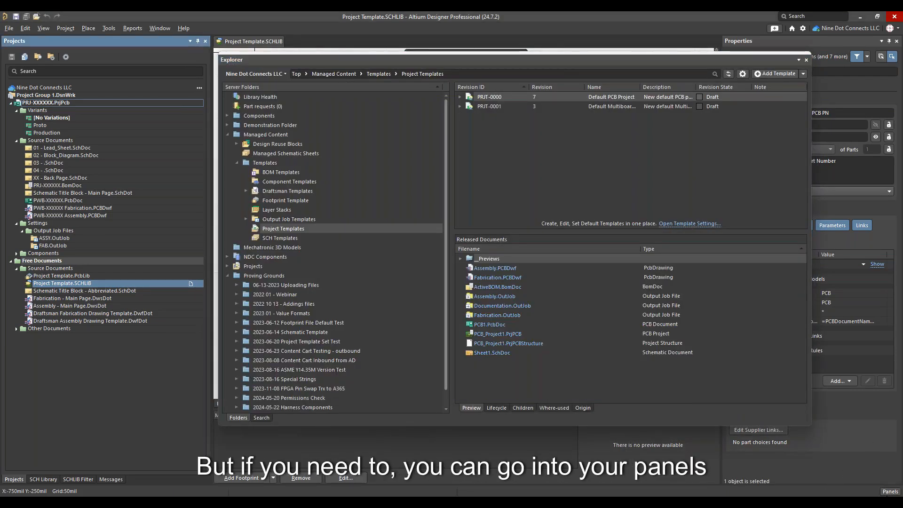
pyautogui.click(890, 492)
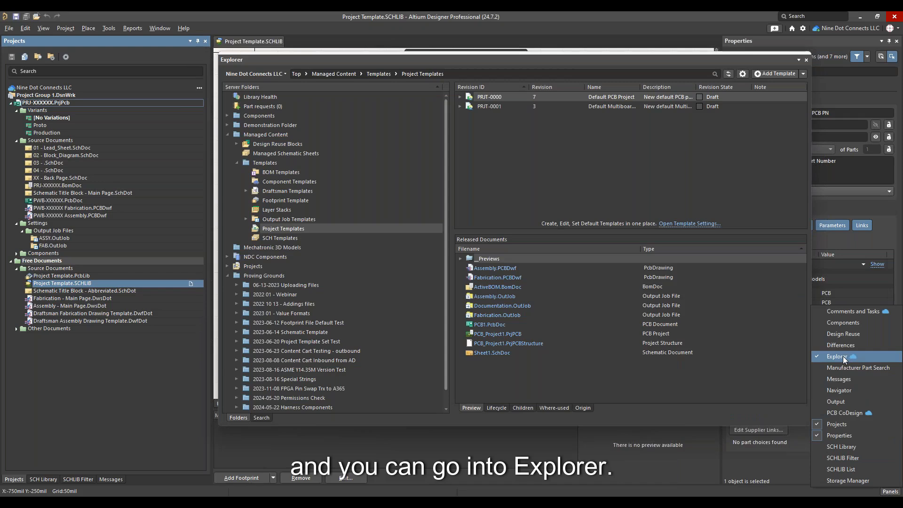
pyautogui.click(386, 63)
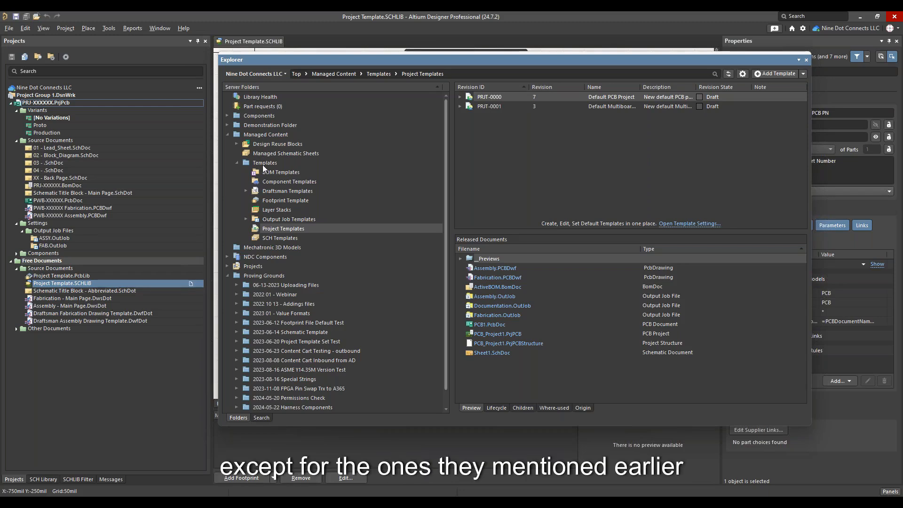
pyautogui.click(282, 230)
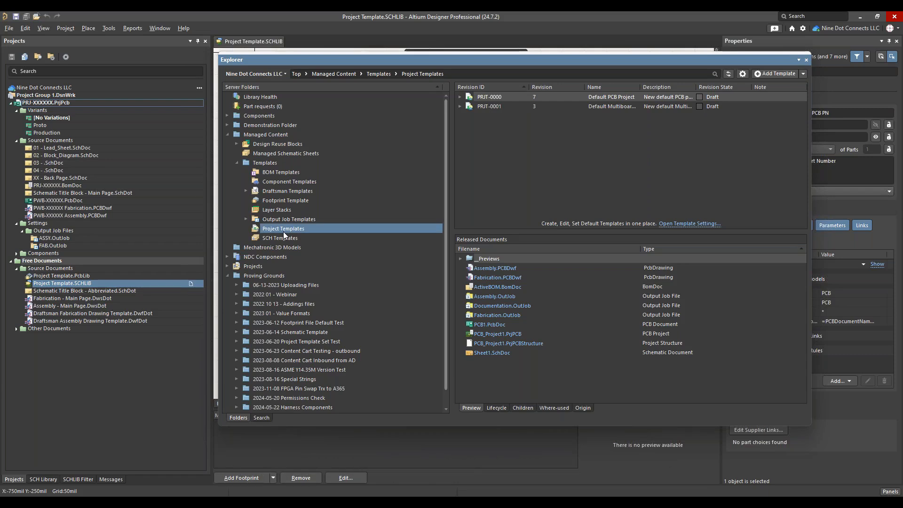
pyautogui.click(251, 134)
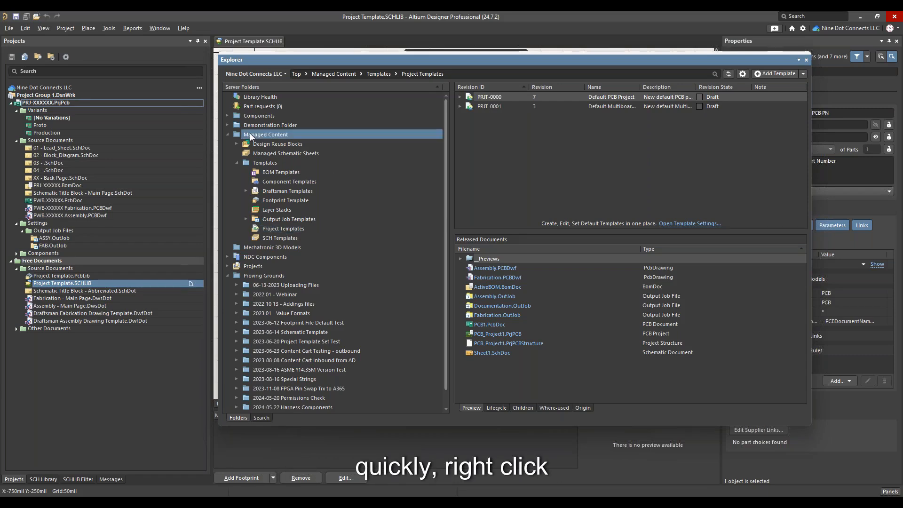
pyautogui.rightClick(256, 140)
pyautogui.click(263, 162)
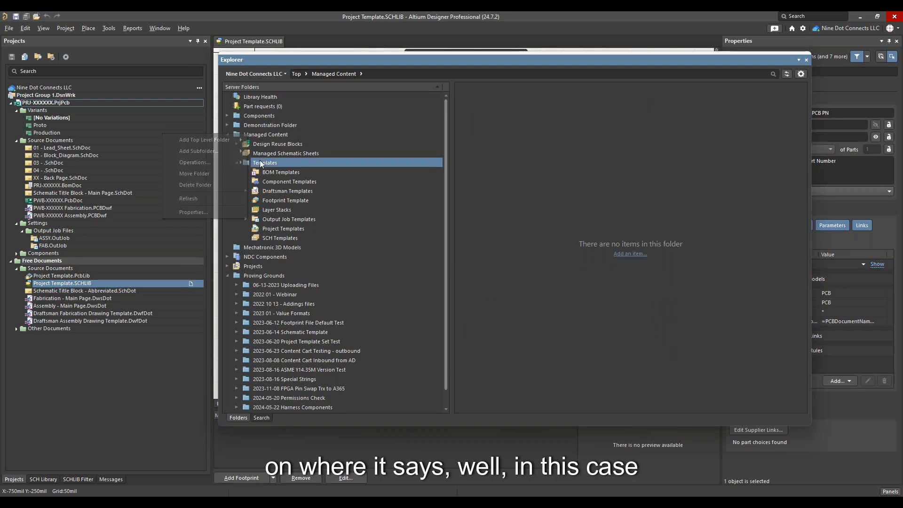
pyautogui.rightClick(248, 164)
pyautogui.moveTo(224, 176)
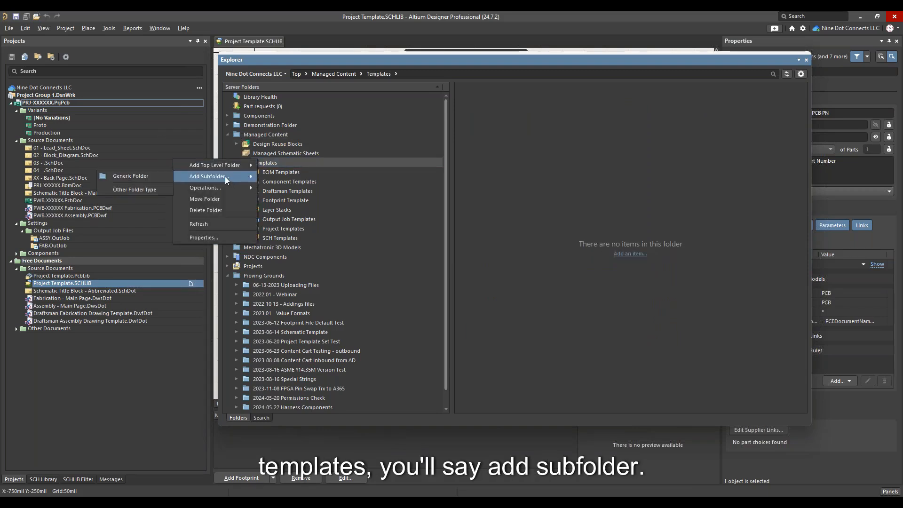
pyautogui.click(129, 189)
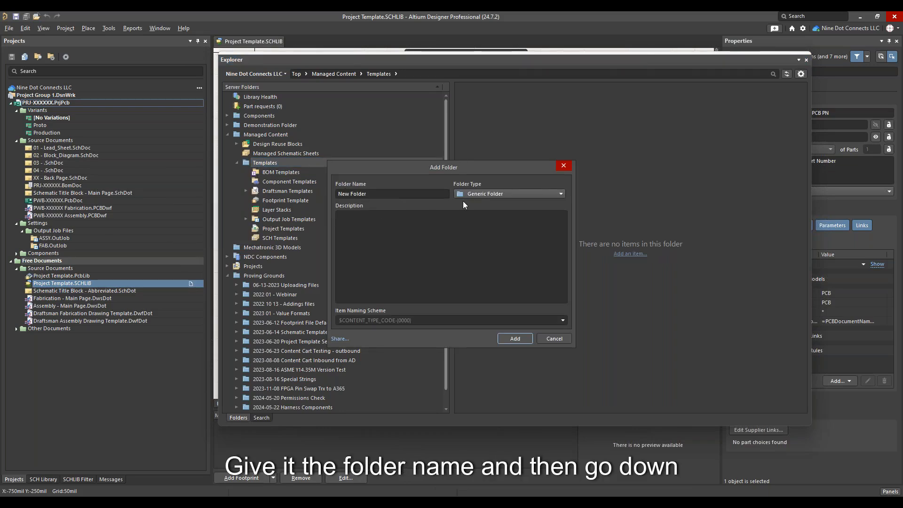
pyautogui.click(472, 193)
pyautogui.scroll(-2, 462, 272)
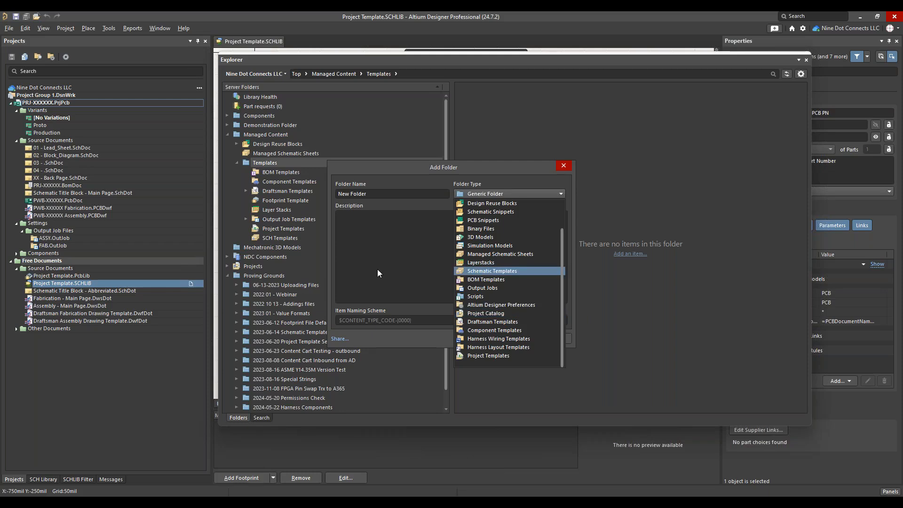
pyautogui.click(371, 331)
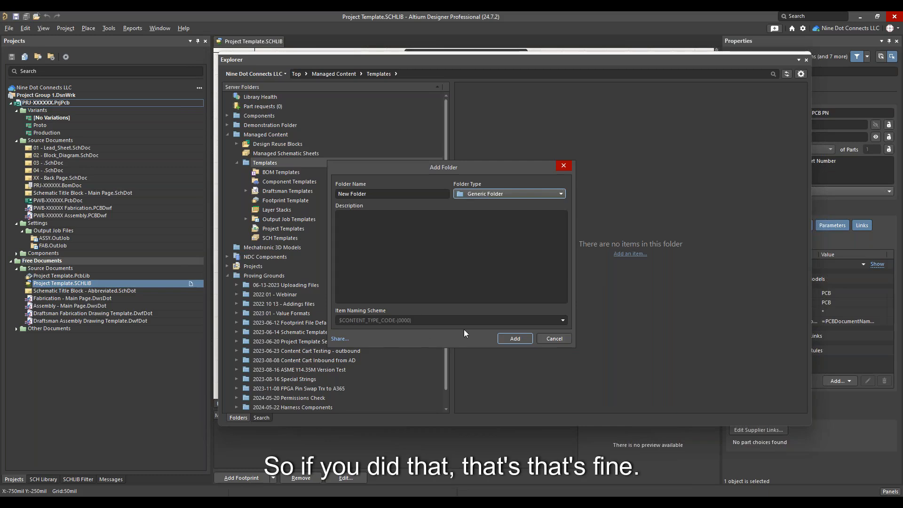
pyautogui.click(559, 338)
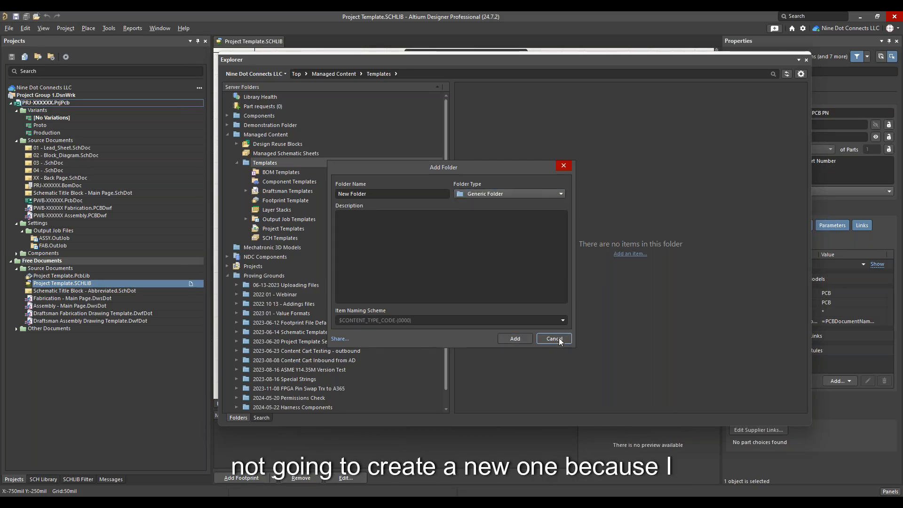
pyautogui.click(559, 337)
# In the server's Project Templates folder, start a new template item and name it "Project Template - Webinar".
pyautogui.click(274, 231)
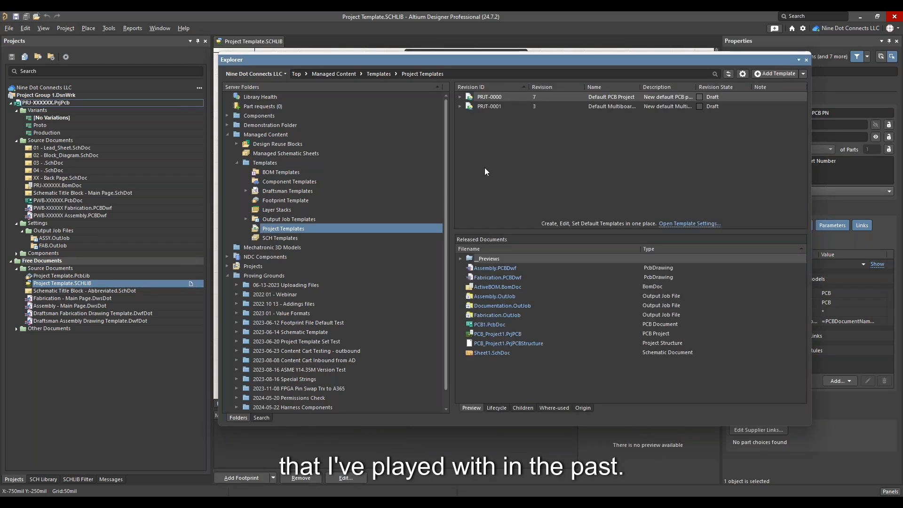
pyautogui.click(498, 106)
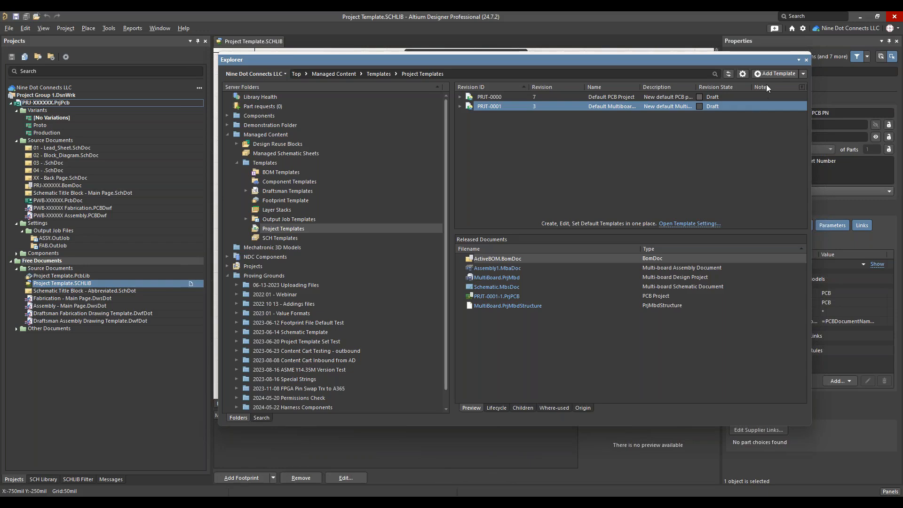
pyautogui.click(772, 73)
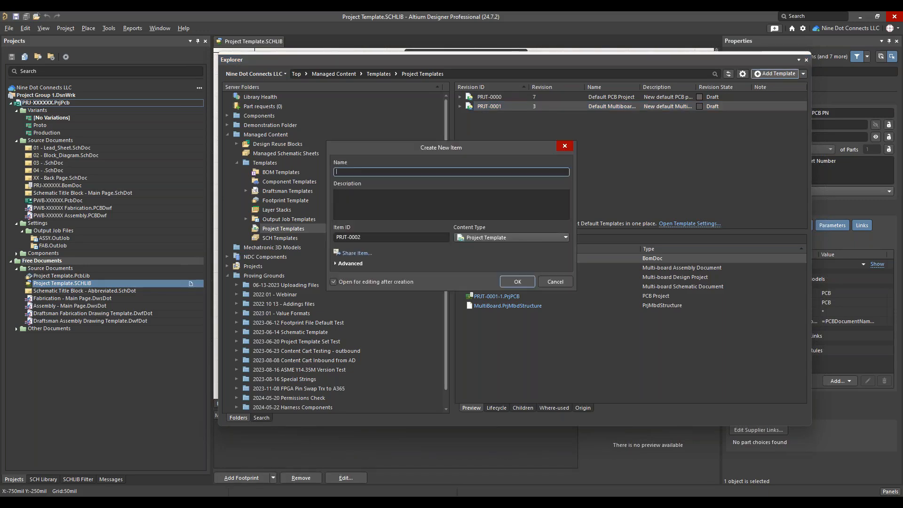
pyautogui.moveTo(490, 151); pyautogui.dragTo(542, 125)
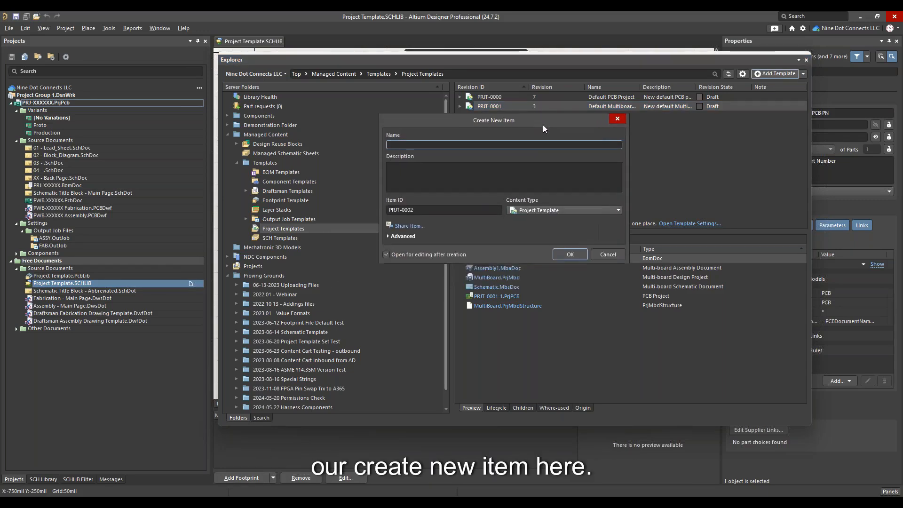
pyautogui.click(475, 148)
pyautogui.write('10')
pyautogui.press('BackSpace')
pyautogui.press('BackSpace')
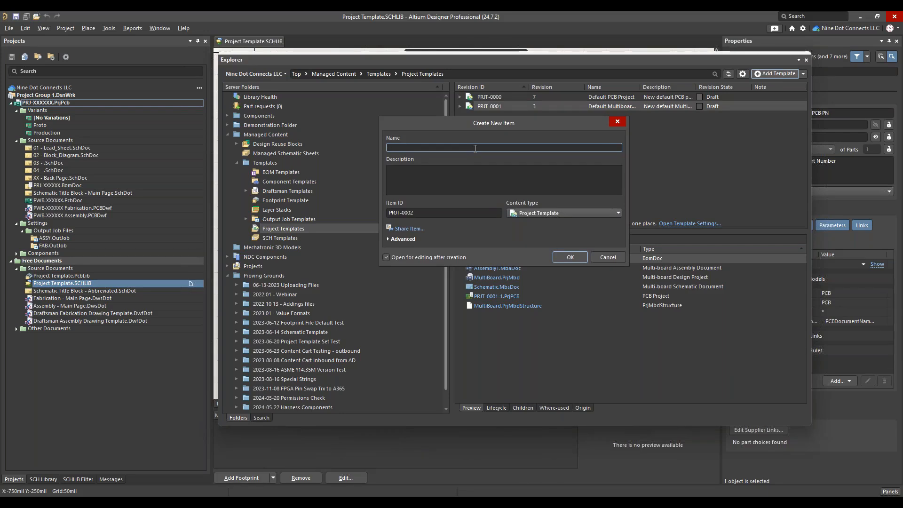
pyautogui.write('Project')
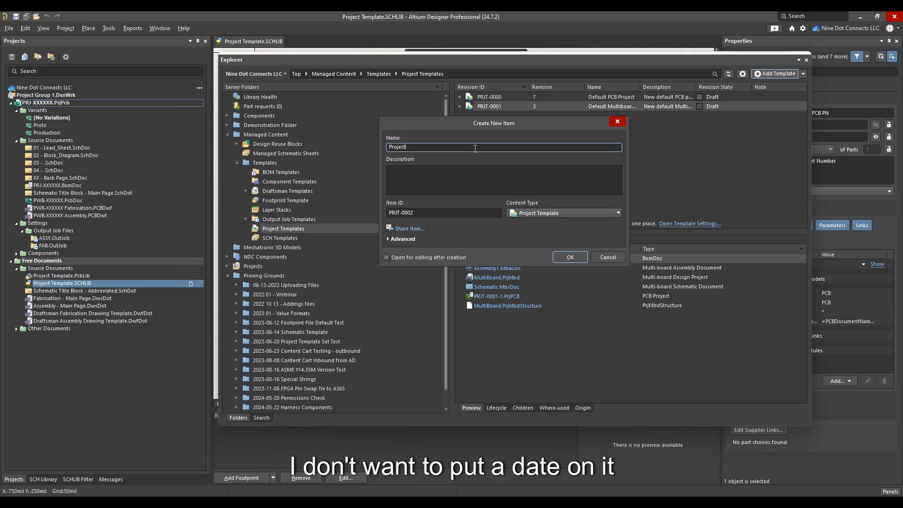
pyautogui.write(' Template')
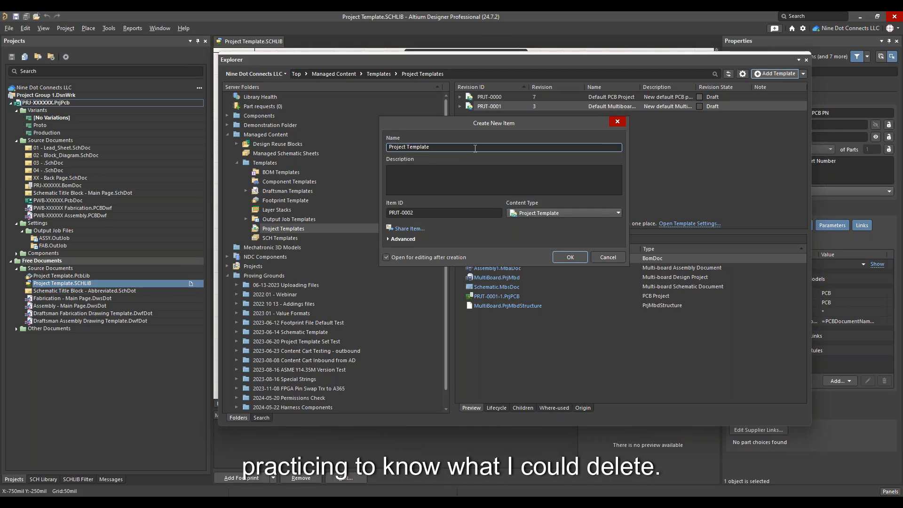
pyautogui.write(' - ')
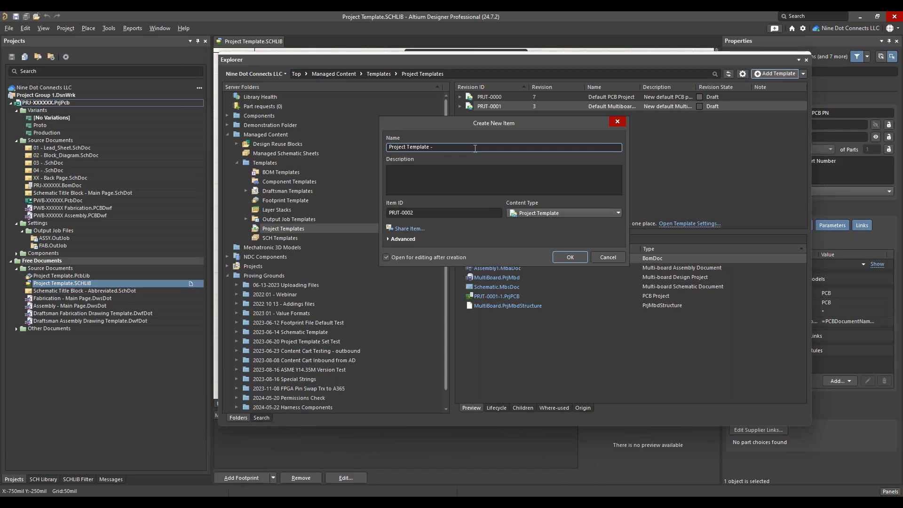
pyautogui.write('Webinar')
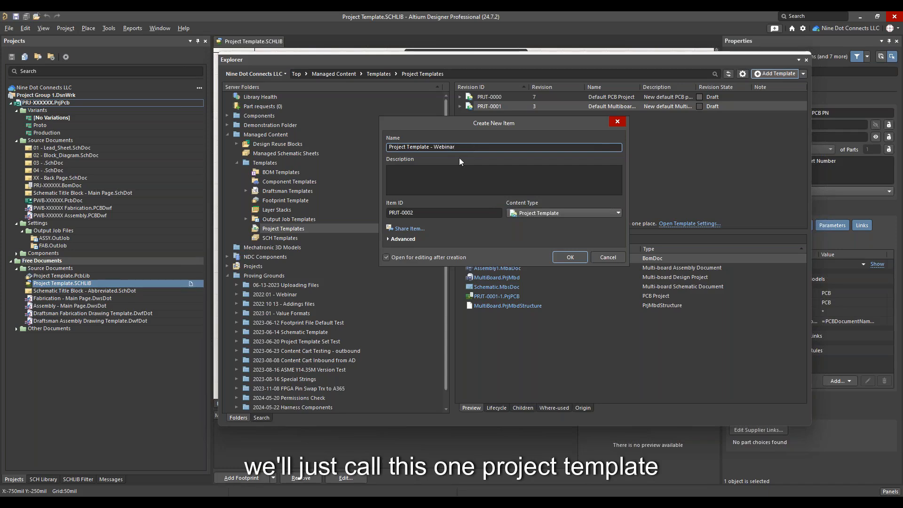
# Copy the item's name into its description so it reads "Project Template - Webinar".
pyautogui.click(438, 172)
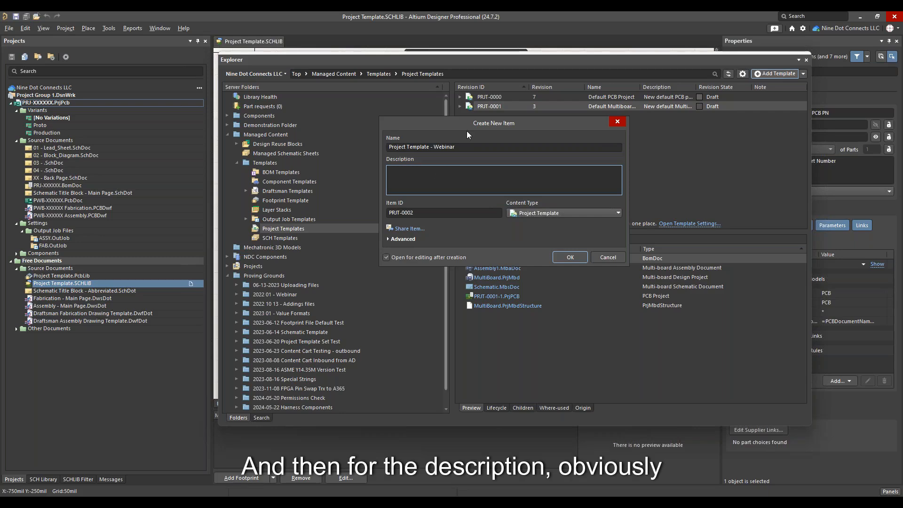
pyautogui.click(452, 146)
pyautogui.moveTo(452, 146); pyautogui.dragTo(370, 144)
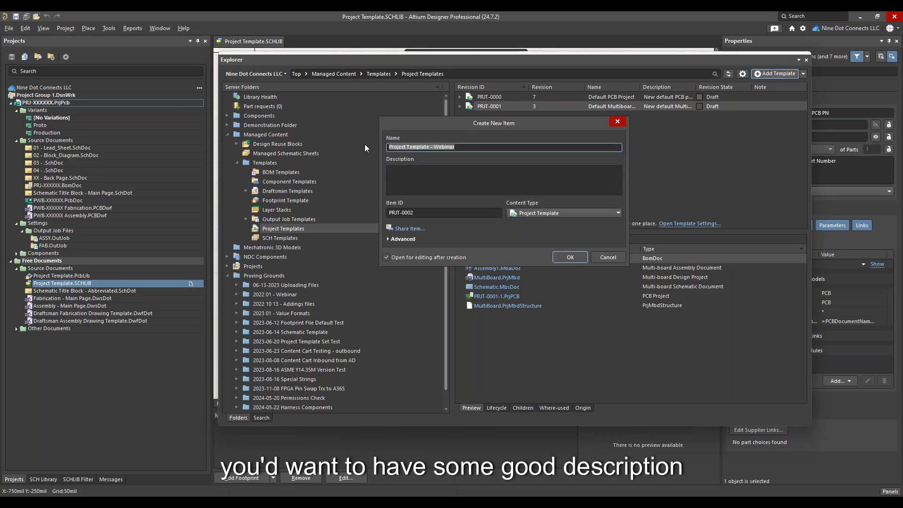
pyautogui.hotkey('ctrl', 'c')
pyautogui.press('Tab')
pyautogui.hotkey('ctrl', 'v')
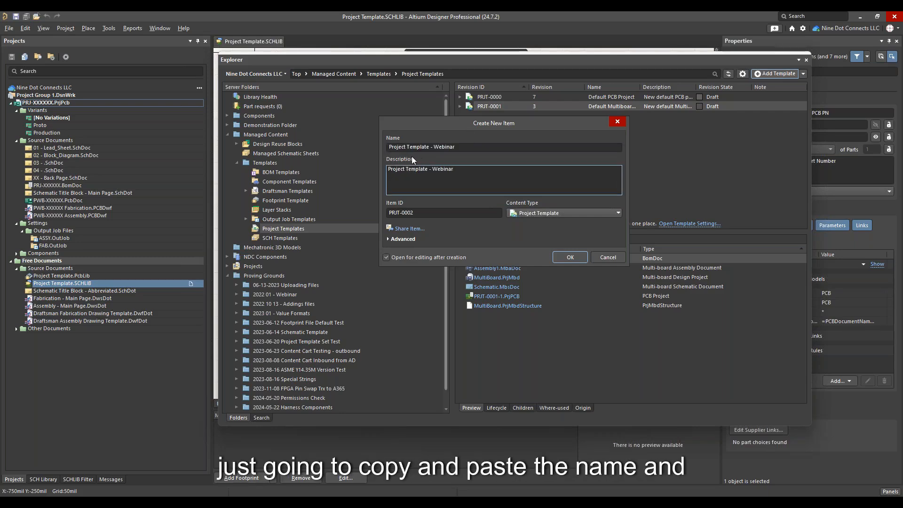
# In the item's advanced settings, choose the 1-Level Revision Scheme for revision naming and Generic Lifecycle as the lifecycle definition.
pyautogui.click(396, 239)
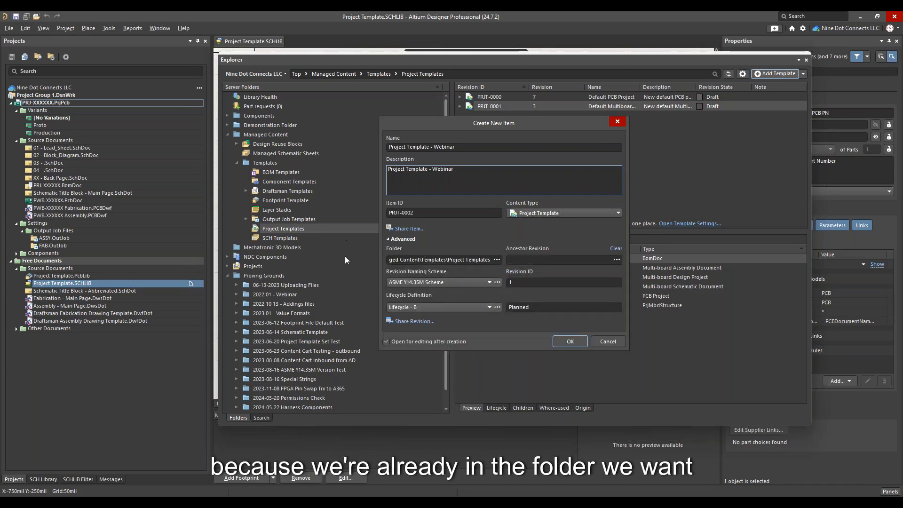
pyautogui.click(411, 282)
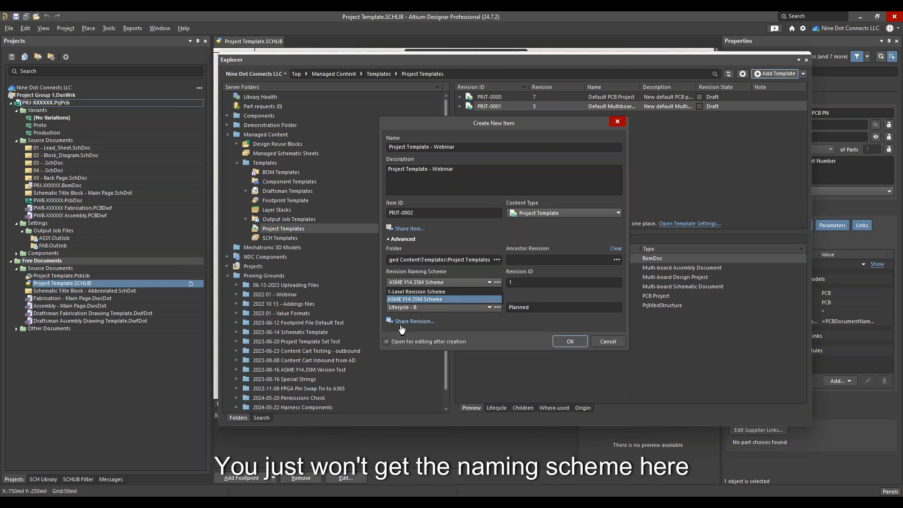
pyautogui.click(429, 280)
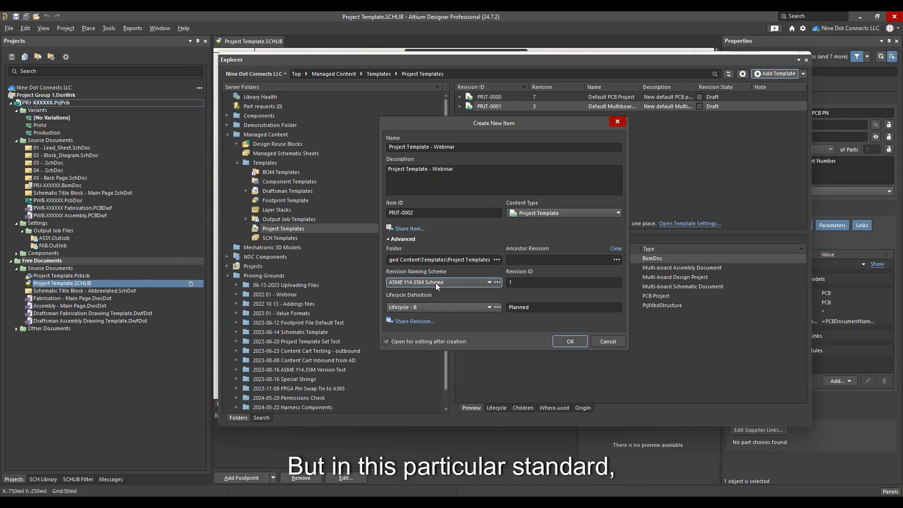
pyautogui.click(405, 282)
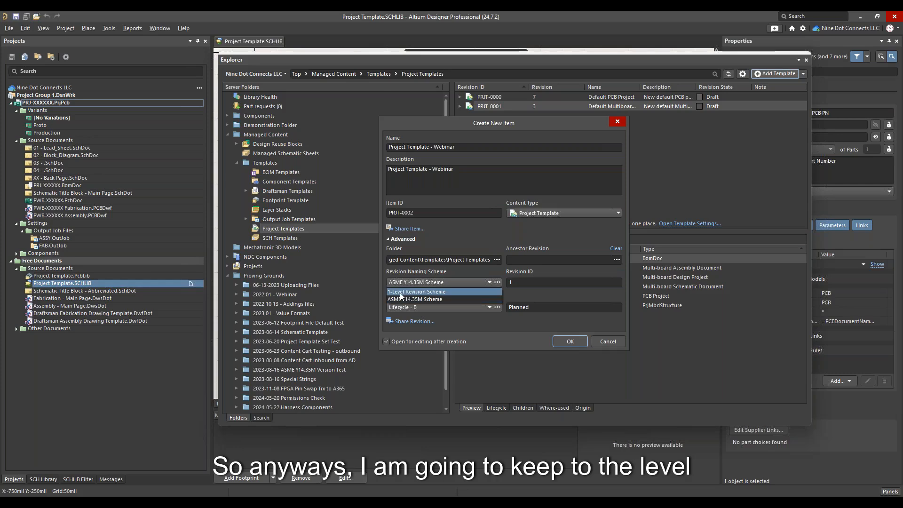
pyautogui.click(401, 293)
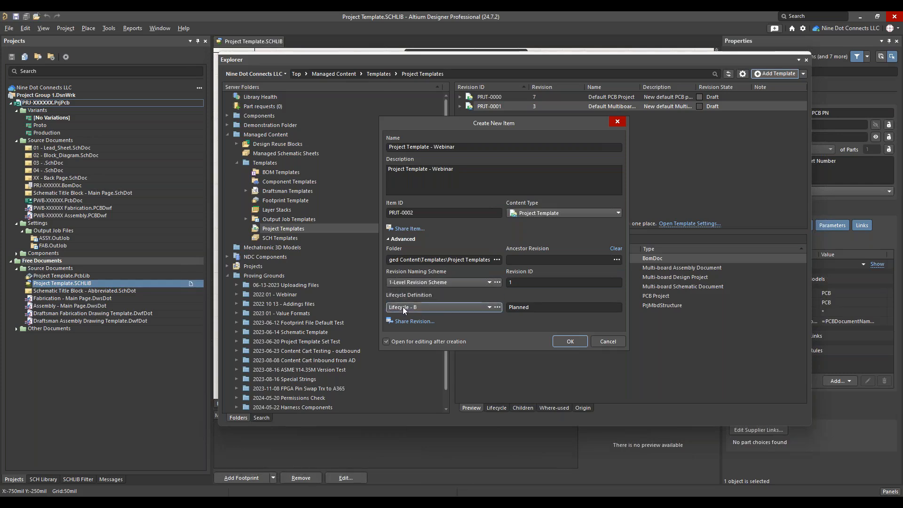
pyautogui.click(402, 307)
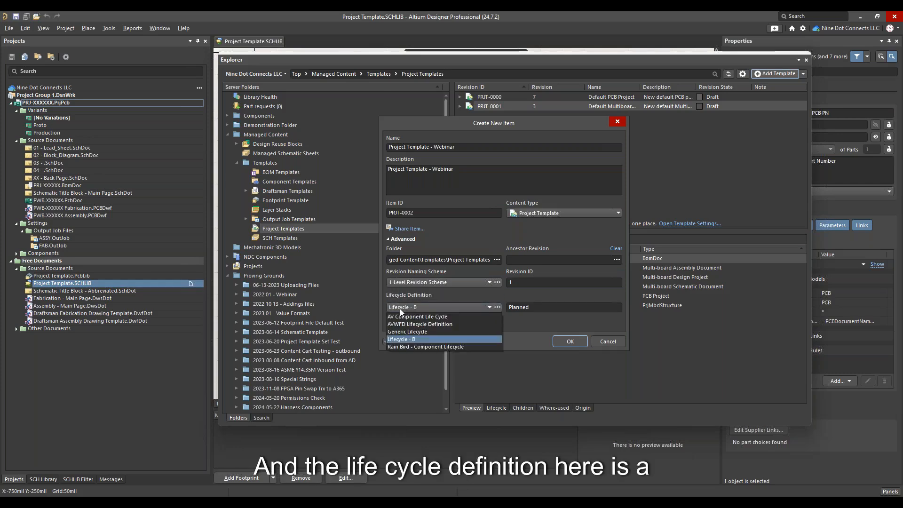
pyautogui.click(405, 332)
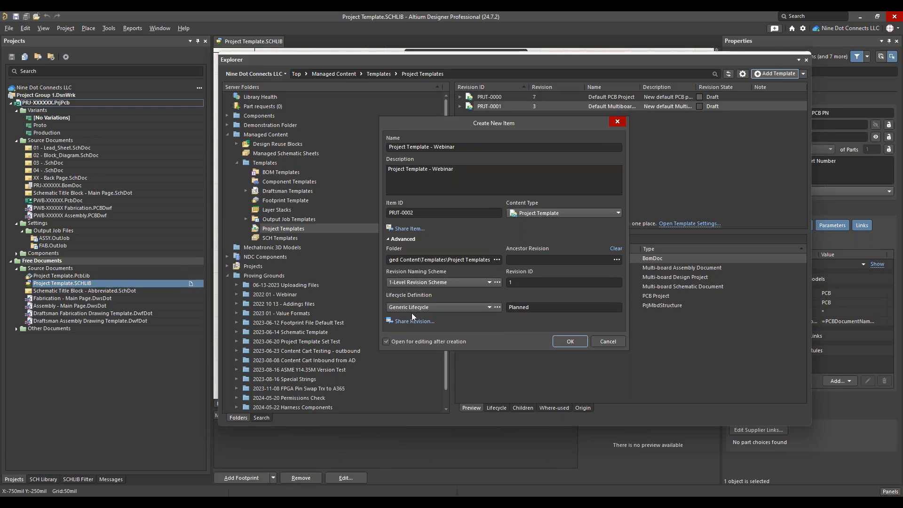
# Create the template item without opening it for editing and select it in the Project Templates list.
pyautogui.click(386, 341)
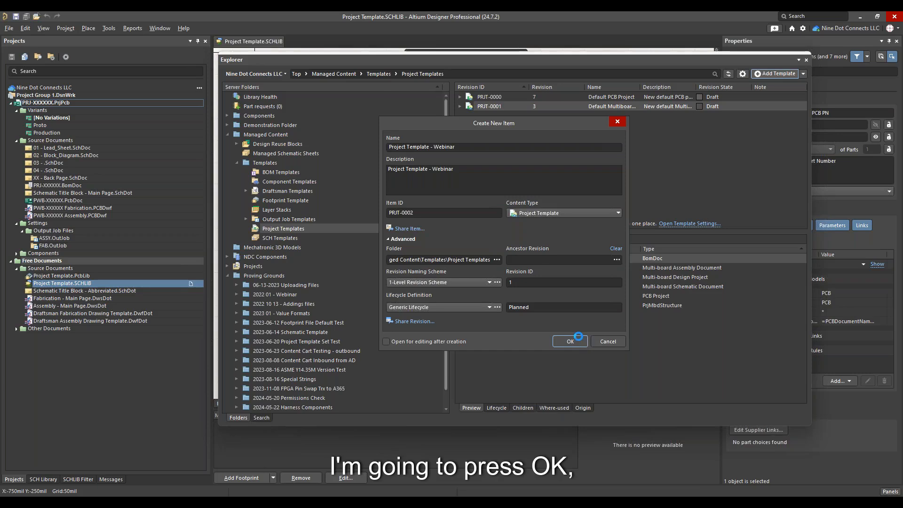
pyautogui.click(571, 341)
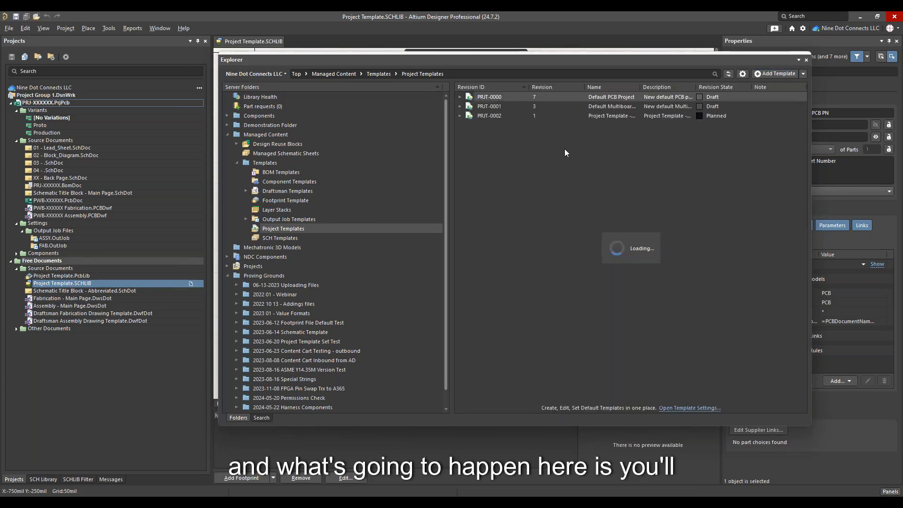
pyautogui.click(503, 116)
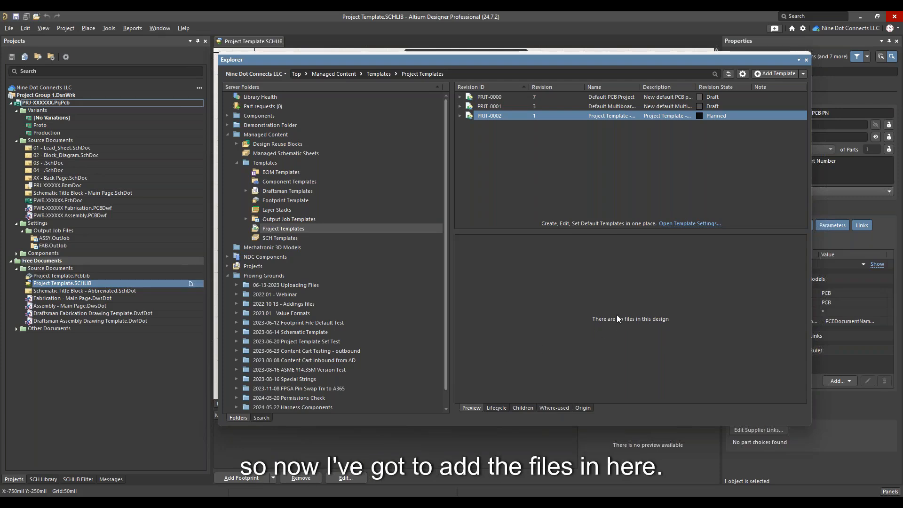
# Start an upload to the new "Project Template - Webinar" item and enter "Initial Release" as the release notes.
pyautogui.rightClick(576, 118)
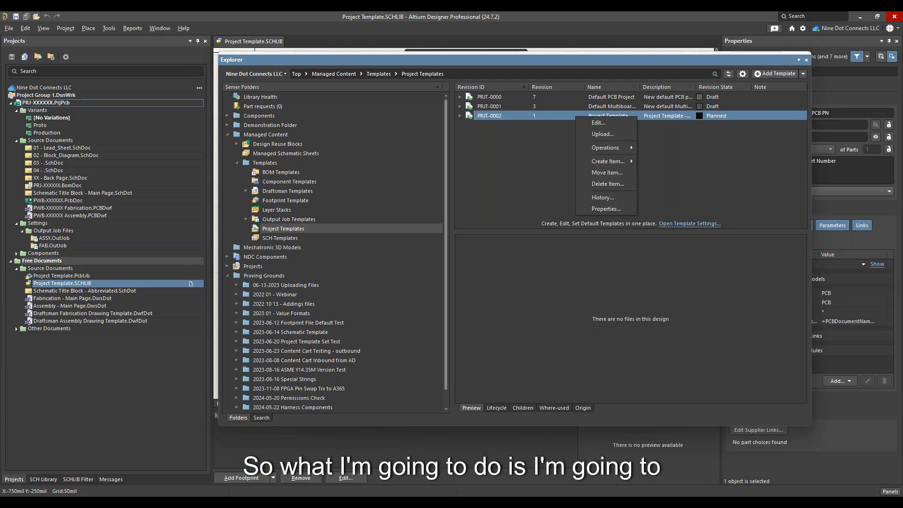
pyautogui.click(592, 134)
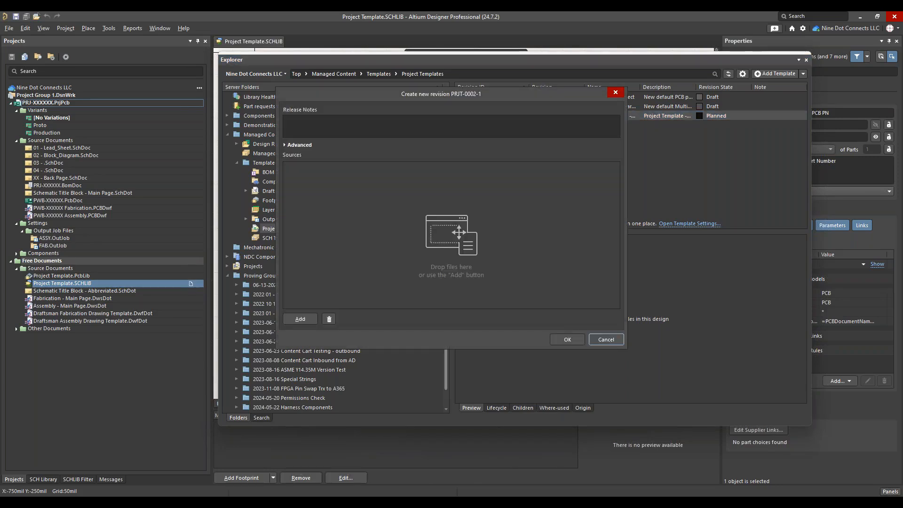
pyautogui.click(327, 122)
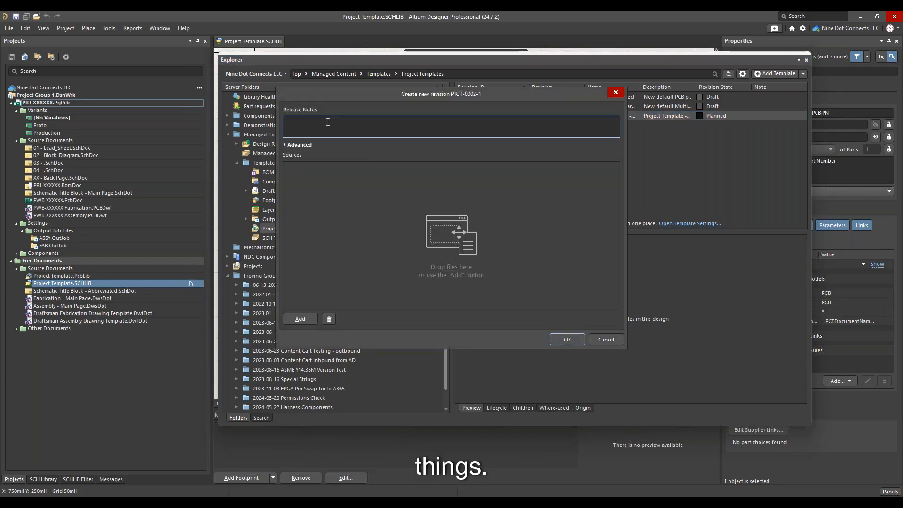
pyautogui.write('Initial Release')
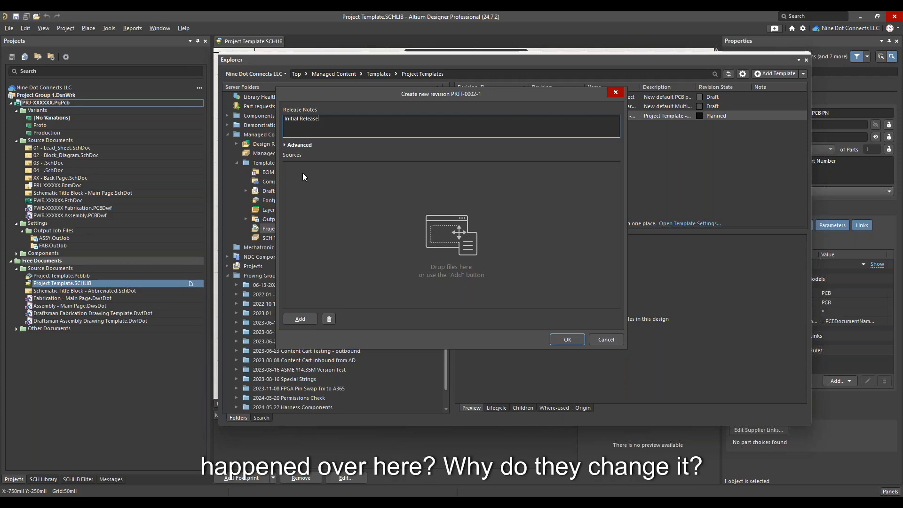
# Start adding source files and browse to the "PRJ-XXXXXX Template - Webinar" folder in Downloads.
pyautogui.click(305, 321)
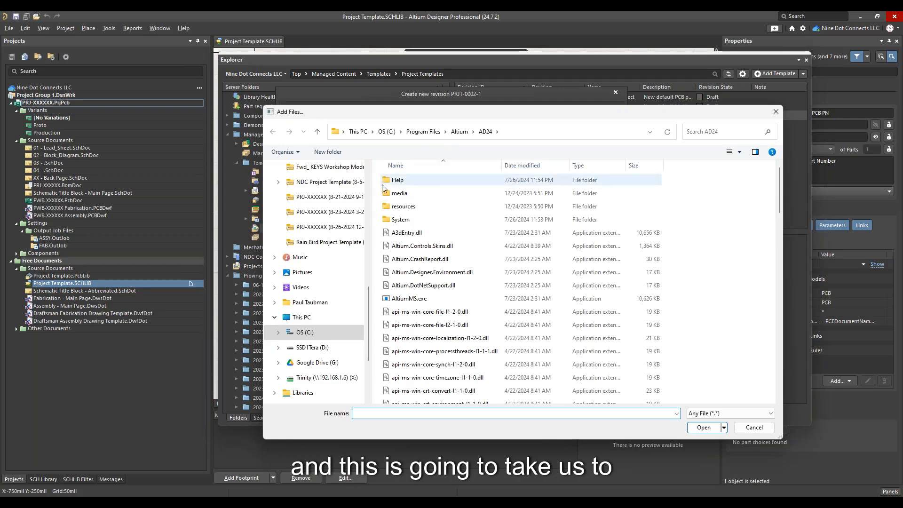
pyautogui.scroll(2, 337, 221)
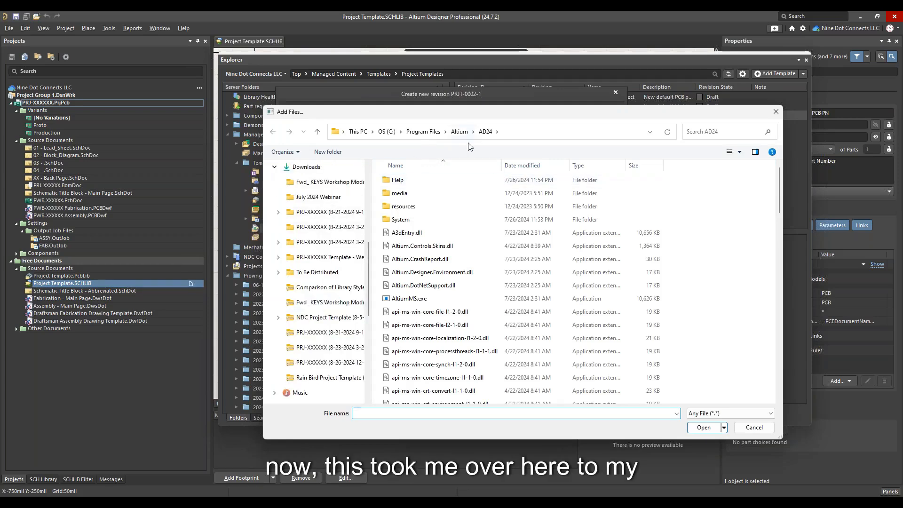
pyautogui.scroll(4, 343, 207)
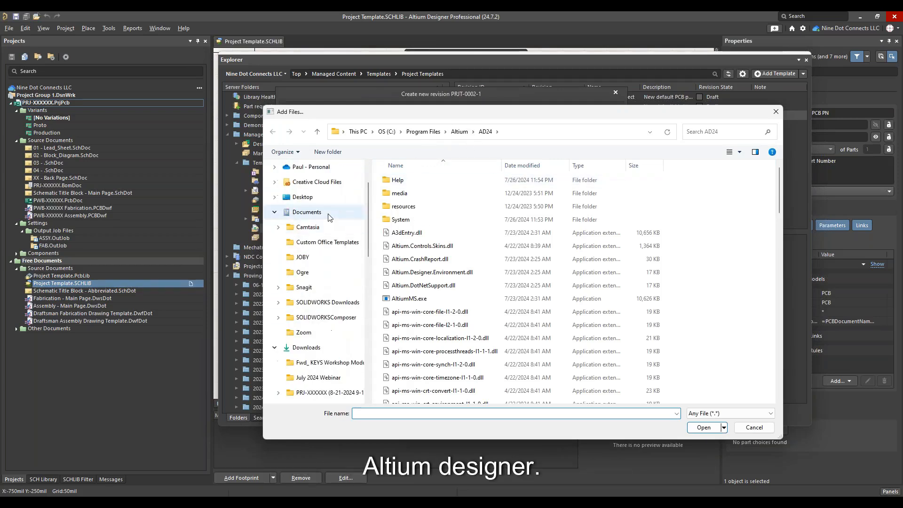
pyautogui.click(315, 348)
pyautogui.doubleClick(442, 192)
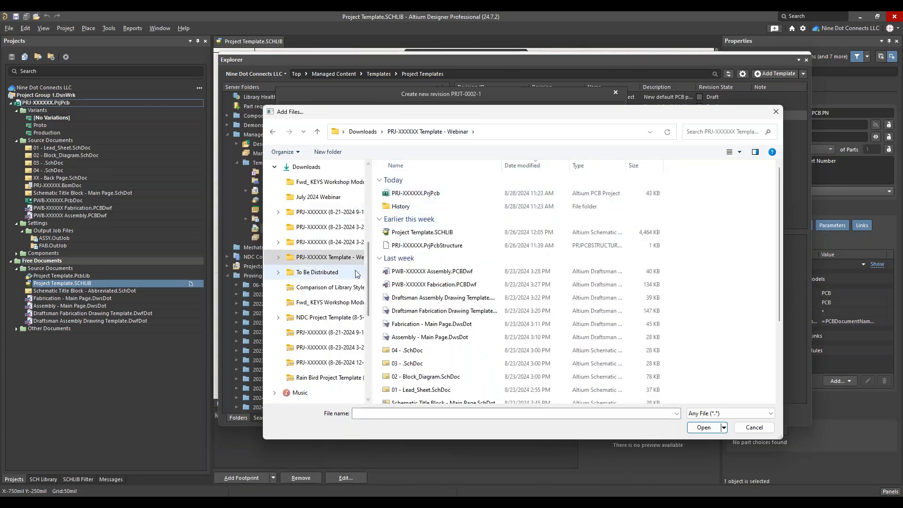
# Select PRJ-XXXXXX.PrjPcb together with the PWB-XXXXXX Assembly.PCBDwf and PWB-XXXXXX Fabrication.PCBDwf drawings.
pyautogui.click(416, 193)
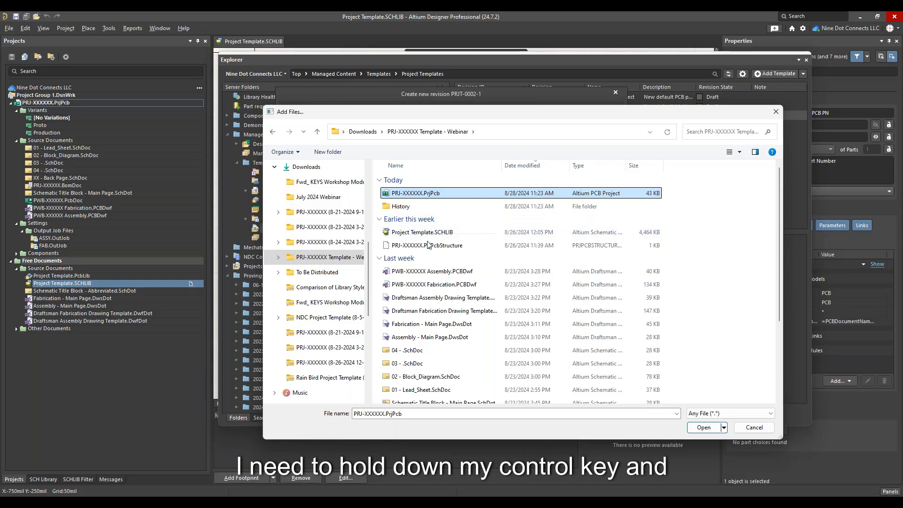
pyautogui.keyDown('ctrl'); pyautogui.click(423, 271); pyautogui.keyUp('ctrl')
pyautogui.keyDown('ctrl'); pyautogui.click(426, 285); pyautogui.keyUp('ctrl')
pyautogui.scroll(-1, 432, 297)
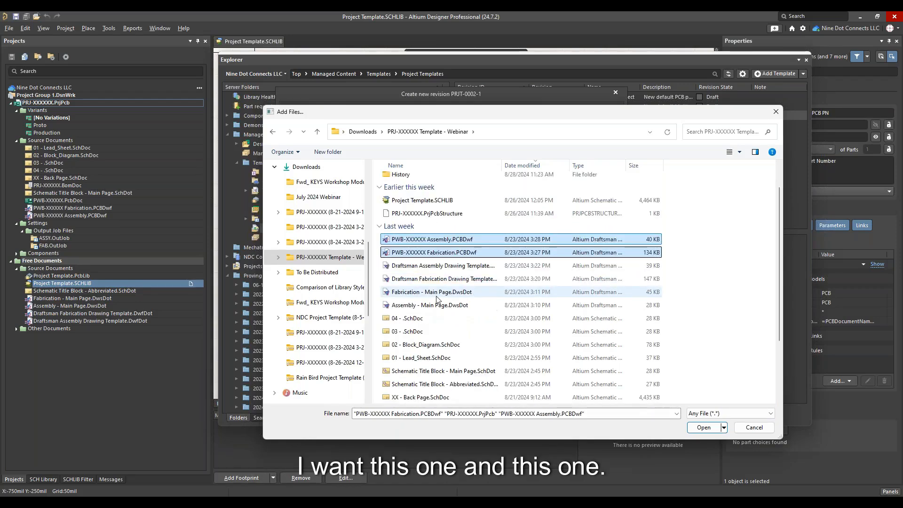
# Widen the file name column and extend the selection with schematics 01 - Lead_Sheet, 02 - Block_Diagram, 03 and 04.
pyautogui.moveTo(504, 164); pyautogui.dragTo(570, 165)
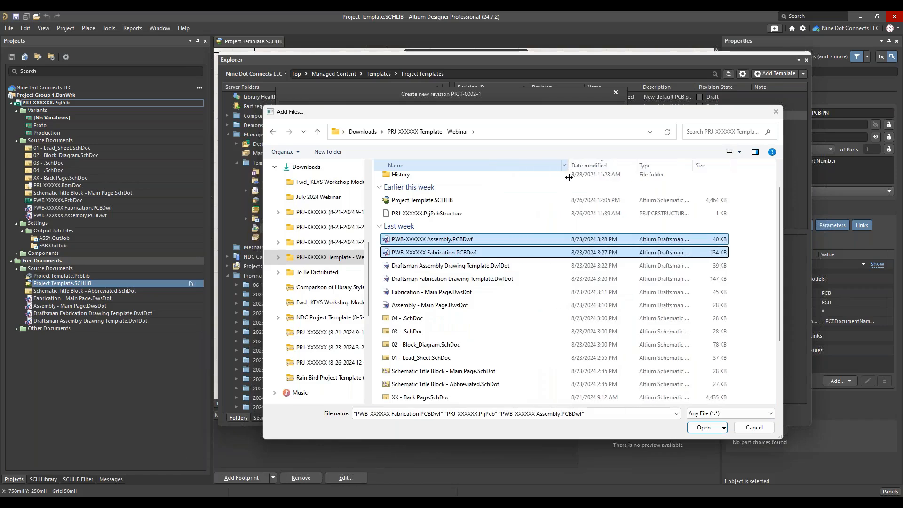
pyautogui.keyDown('ctrl'); pyautogui.click(424, 319); pyautogui.keyUp('ctrl')
pyautogui.keyDown('ctrl'); pyautogui.click(410, 332); pyautogui.keyUp('ctrl')
pyautogui.keyDown('ctrl'); pyautogui.click(396, 345); pyautogui.keyUp('ctrl')
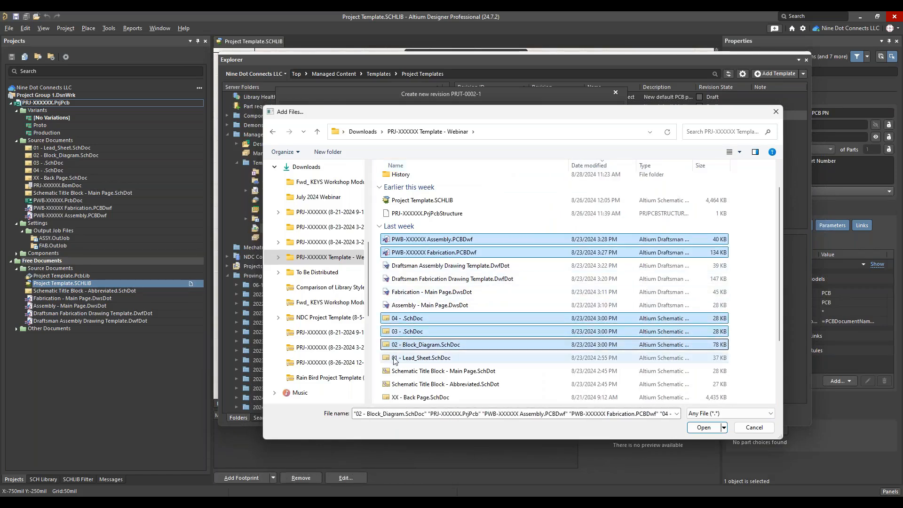
pyautogui.keyDown('ctrl'); pyautogui.click(397, 358); pyautogui.keyUp('ctrl')
# Extend the selection with Schematic Title Block - Abbreviated.SchDot, ASSY.OutJob, FAB.OutJob, PWB-XXXXXX.PcbDoc and PRJ-XXXXXX.BomDoc.
pyautogui.scroll(-1, 468, 354)
pyautogui.scroll(-1, 468, 354)
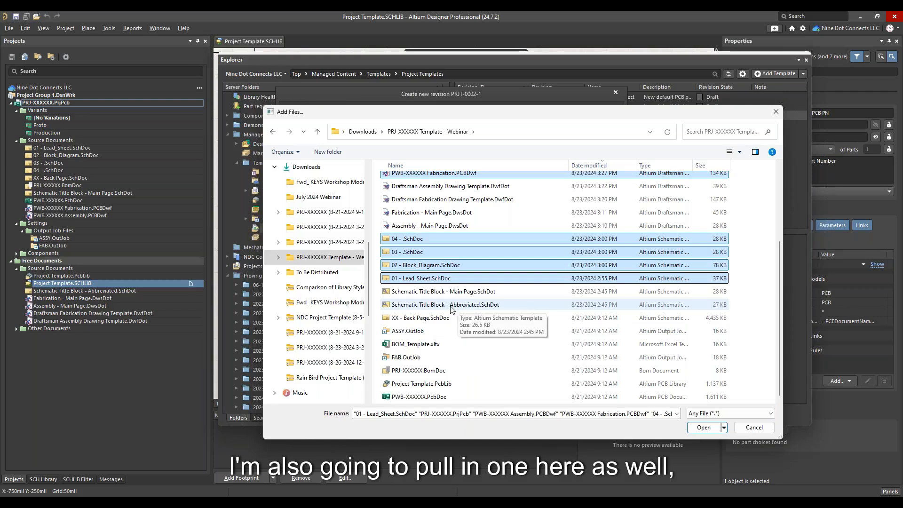
pyautogui.keyDown('ctrl'); pyautogui.click(428, 305); pyautogui.keyUp('ctrl')
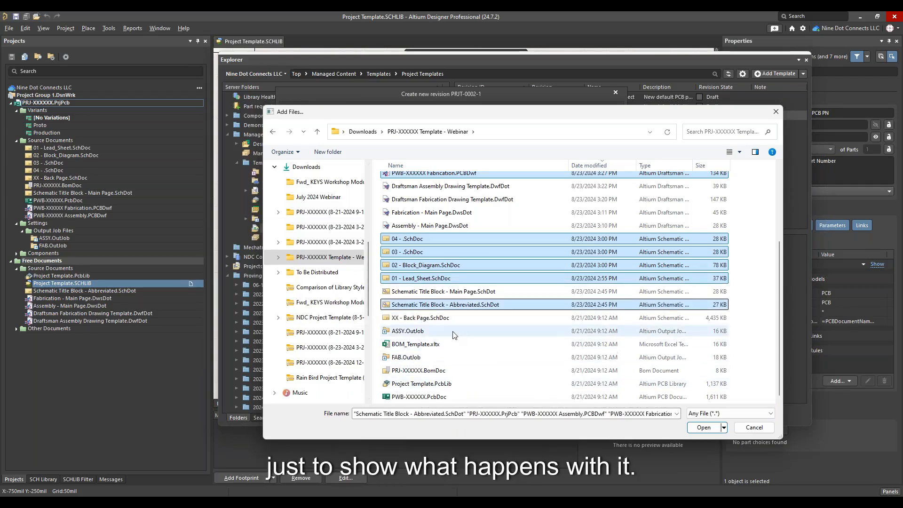
pyautogui.keyDown('ctrl'); pyautogui.click(416, 332); pyautogui.keyUp('ctrl')
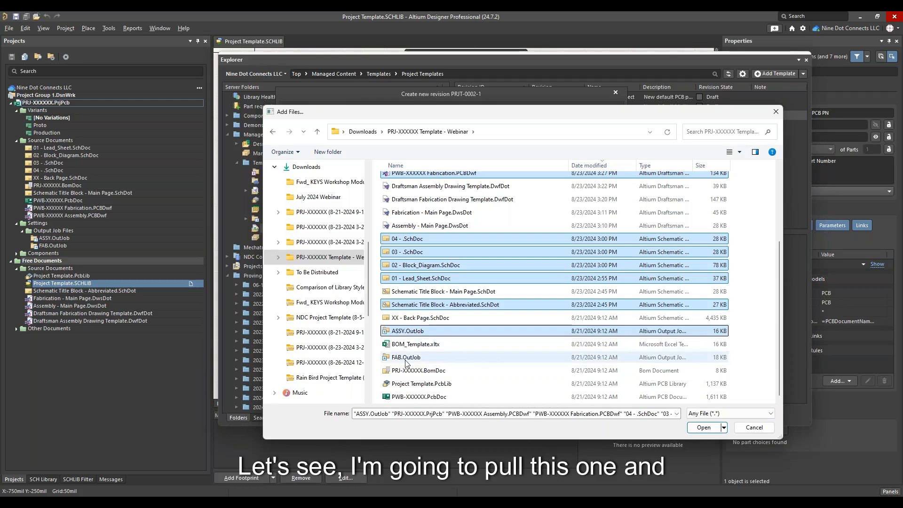
pyautogui.keyDown('ctrl'); pyautogui.click(408, 357); pyautogui.keyUp('ctrl')
pyautogui.keyDown('ctrl'); pyautogui.click(415, 397); pyautogui.keyUp('ctrl')
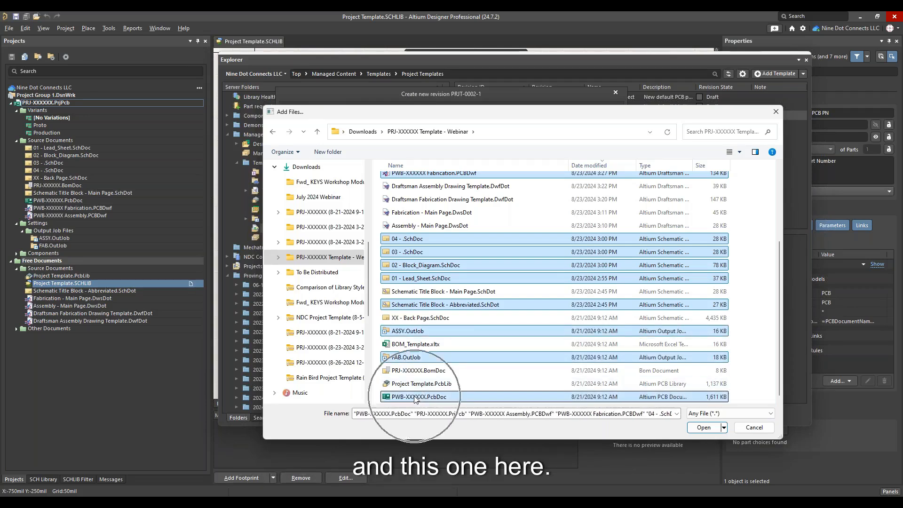
pyautogui.keyDown('ctrl'); pyautogui.click(419, 371); pyautogui.keyUp('ctrl')
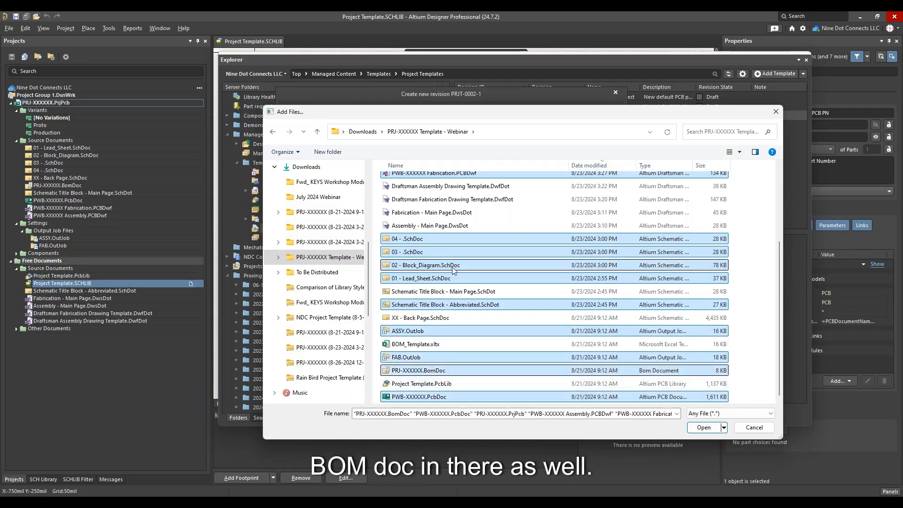
# Review the file selection, add the files as sources and create the new template revision.
pyautogui.scroll(3, 470, 310)
pyautogui.scroll(-3, 488, 324)
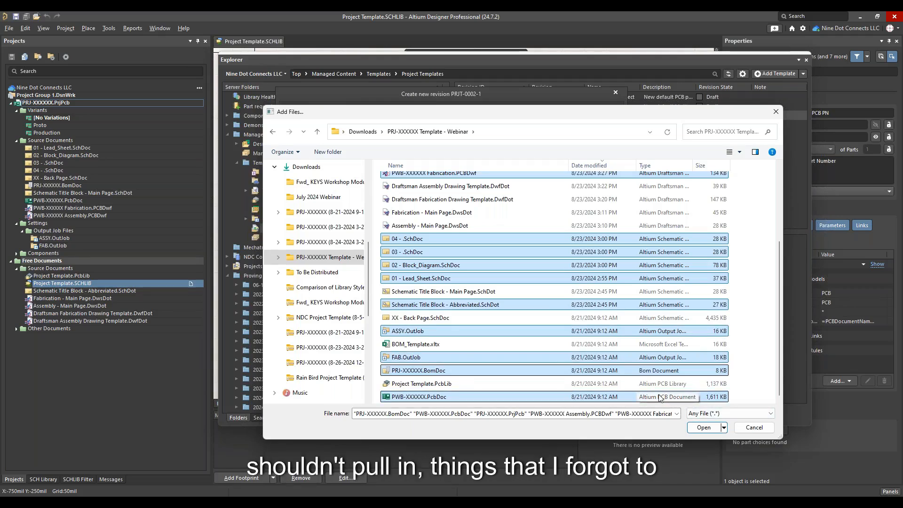
pyautogui.click(695, 429)
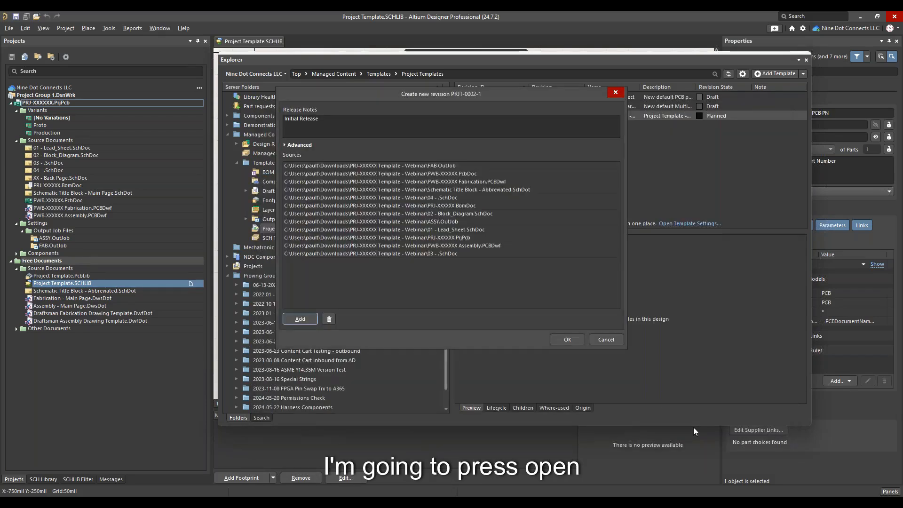
pyautogui.click(567, 339)
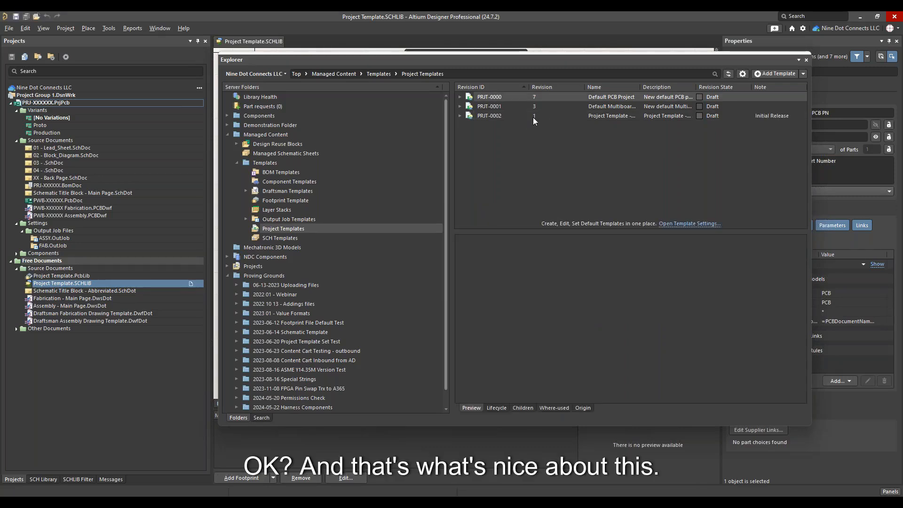
# Open the uploaded "Project Template - Webinar" item for editing and show it in the project tree.
pyautogui.click(515, 119)
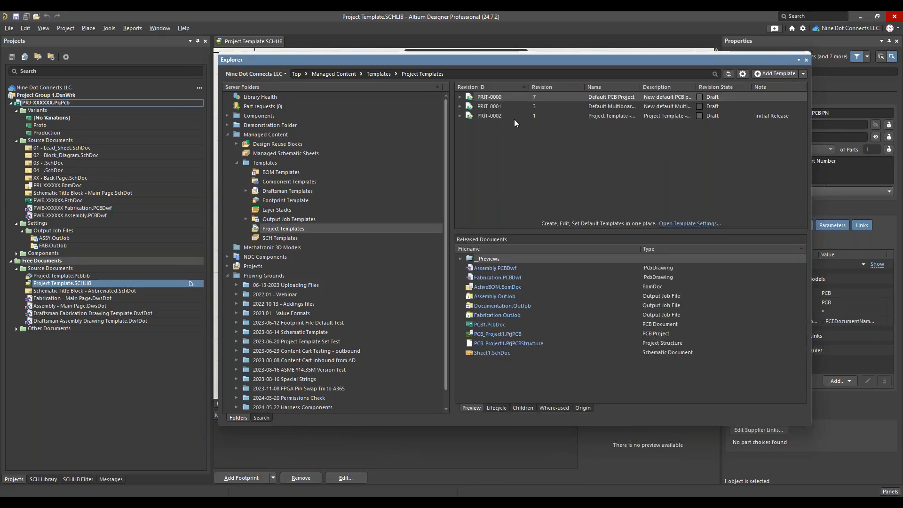
pyautogui.click(515, 117)
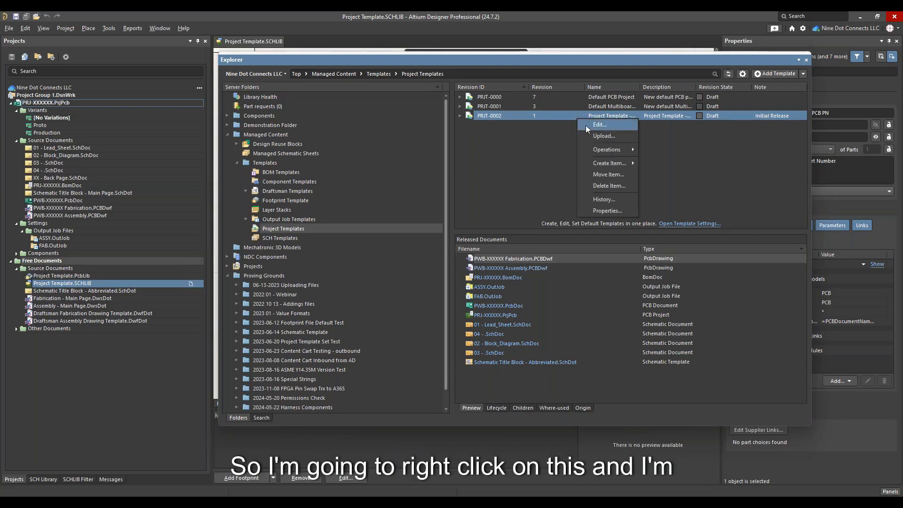
pyautogui.click(599, 126)
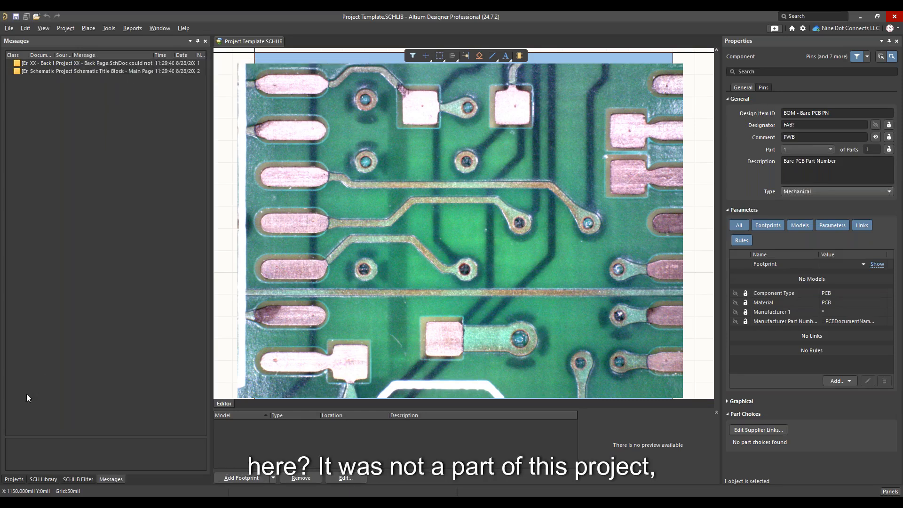
pyautogui.click(14, 479)
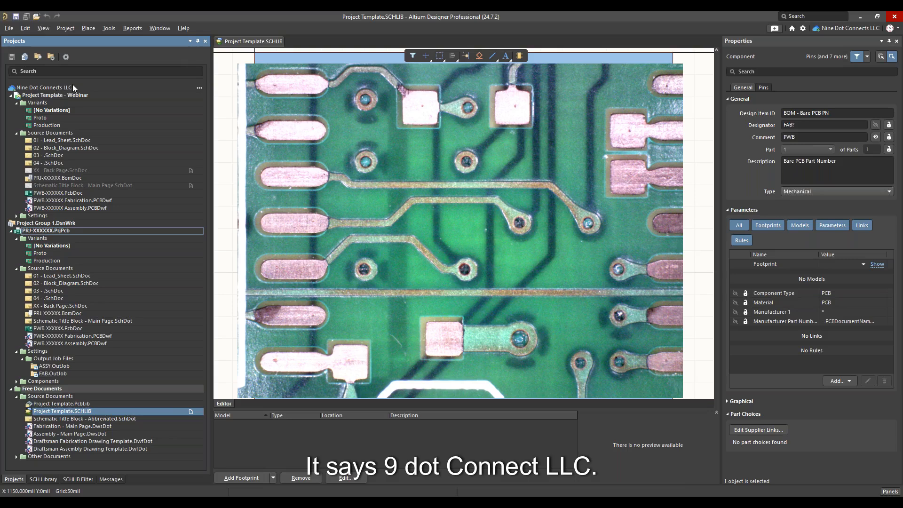
pyautogui.moveTo(74, 92)
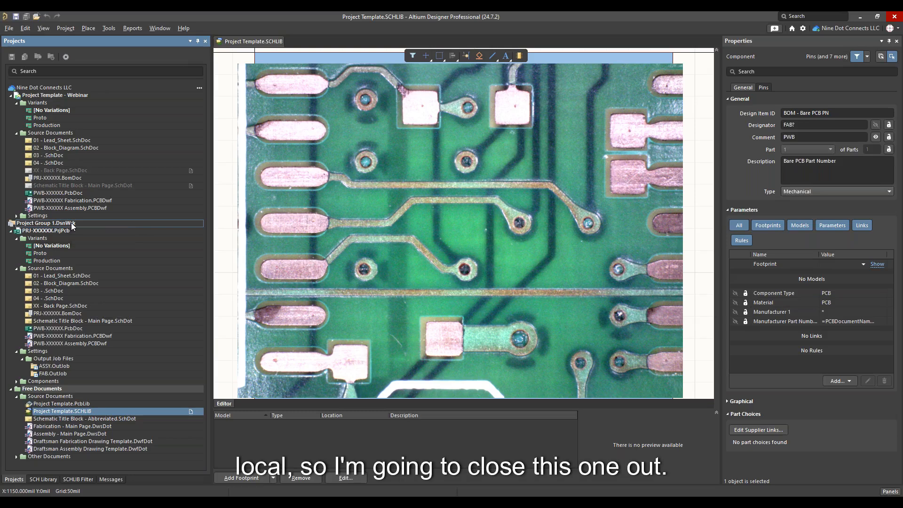
# Close the local PRJ-XXXXXX.PrjPcb project, leaving the server copy of the template open.
pyautogui.rightClick(71, 223)
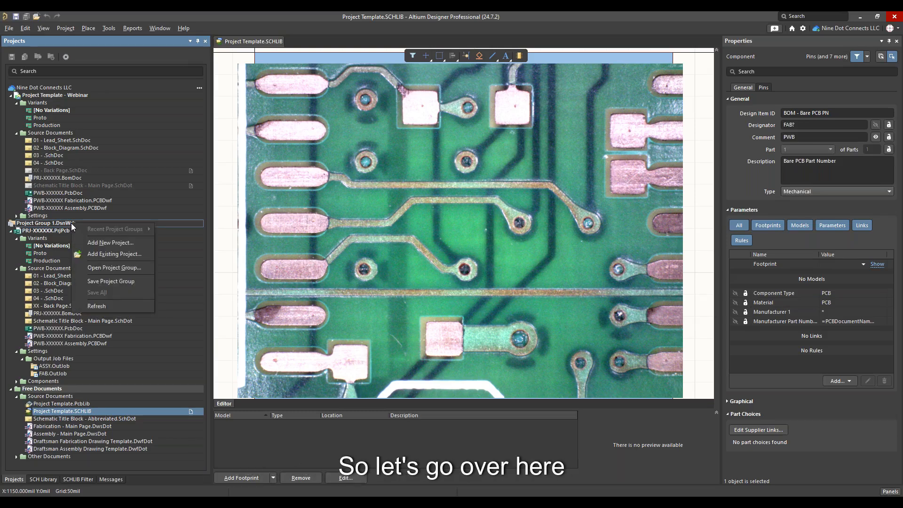
pyautogui.click(39, 230)
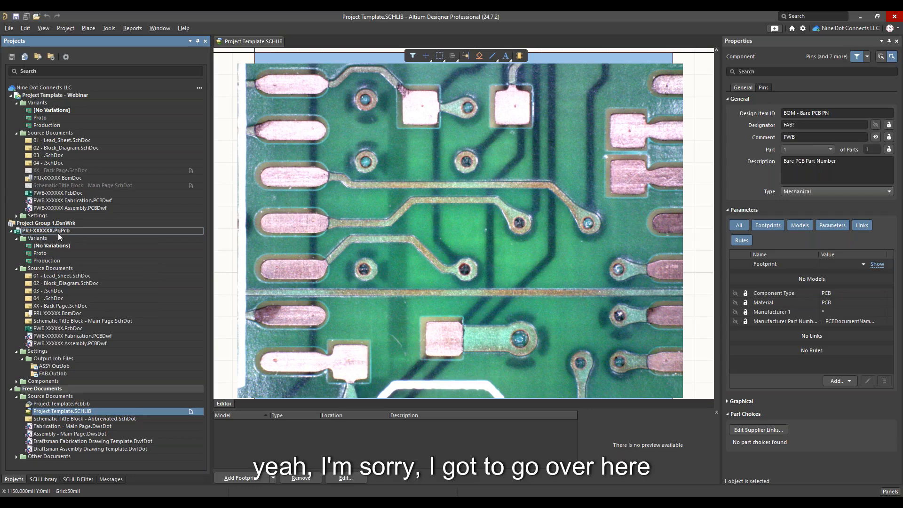
pyautogui.rightClick(59, 232)
pyautogui.click(82, 314)
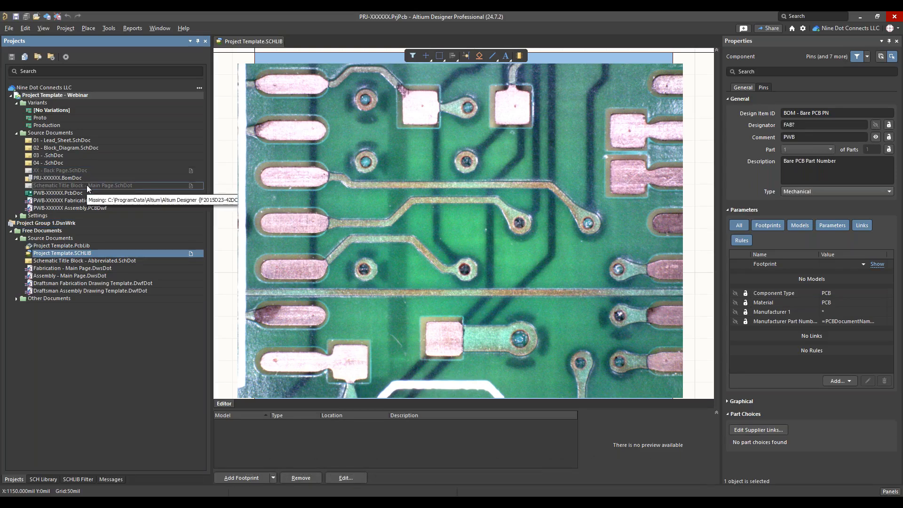
# Expand the template's Settings and Output Job Files to inspect them, and briefly check the local template folder.
pyautogui.click(17, 216)
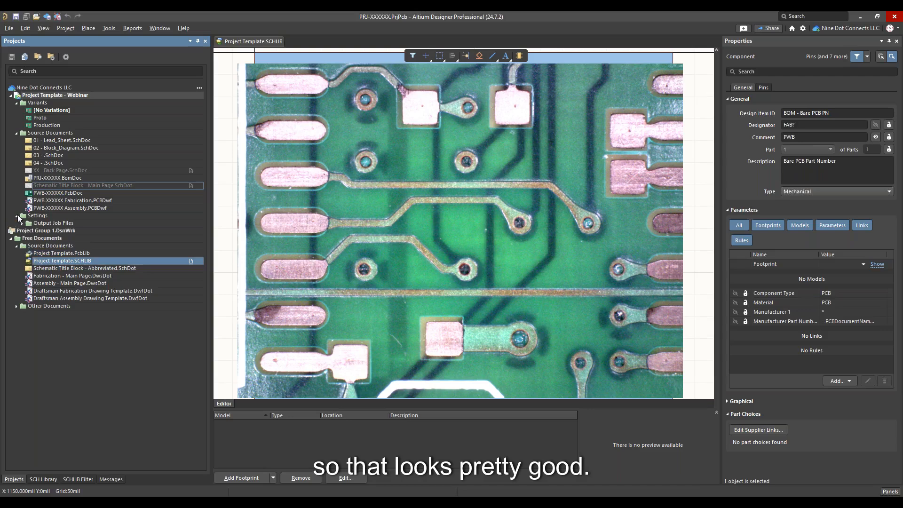
pyautogui.click(22, 224)
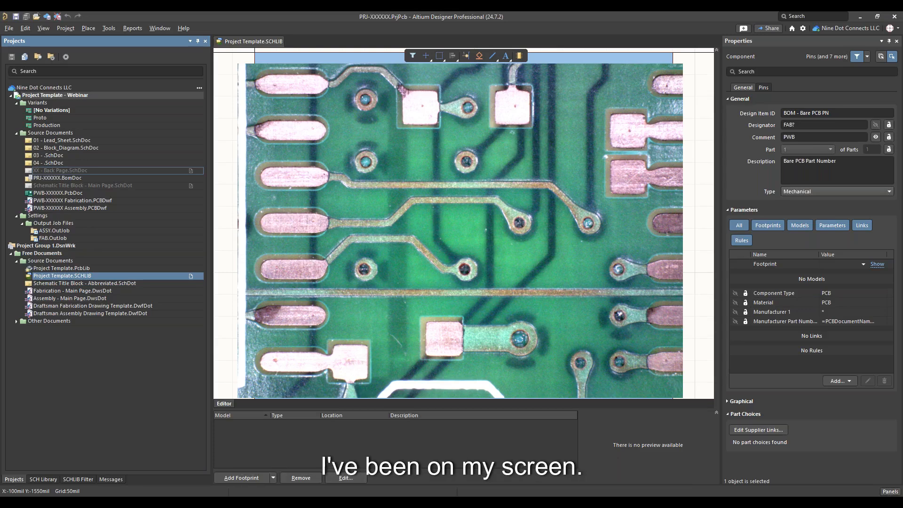
pyautogui.moveTo(494, 505); pyautogui.dragTo(447, 70)
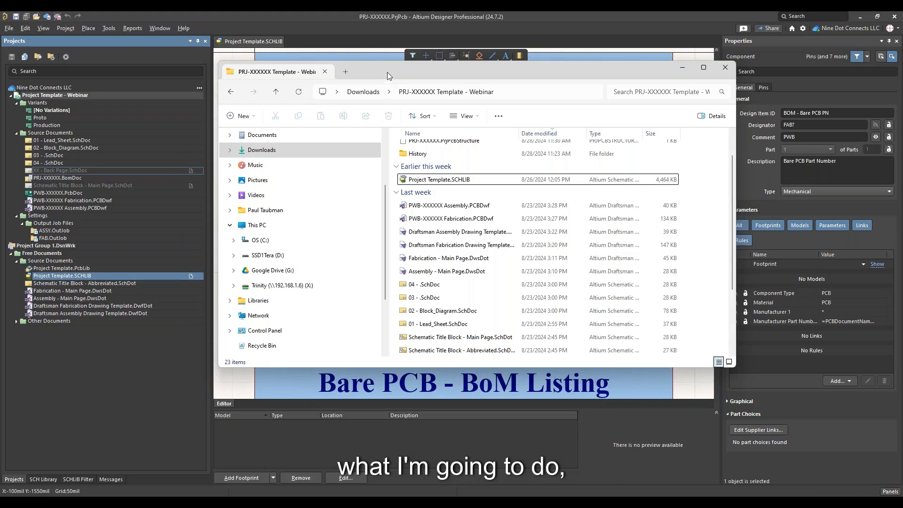
pyautogui.moveTo(387, 73); pyautogui.dragTo(372, 506)
# Copy XX - Back Page.SchDoc from the local template folder into the project's Released folder and add it to the Project Template - Webinar project.
pyautogui.rightClick(47, 95)
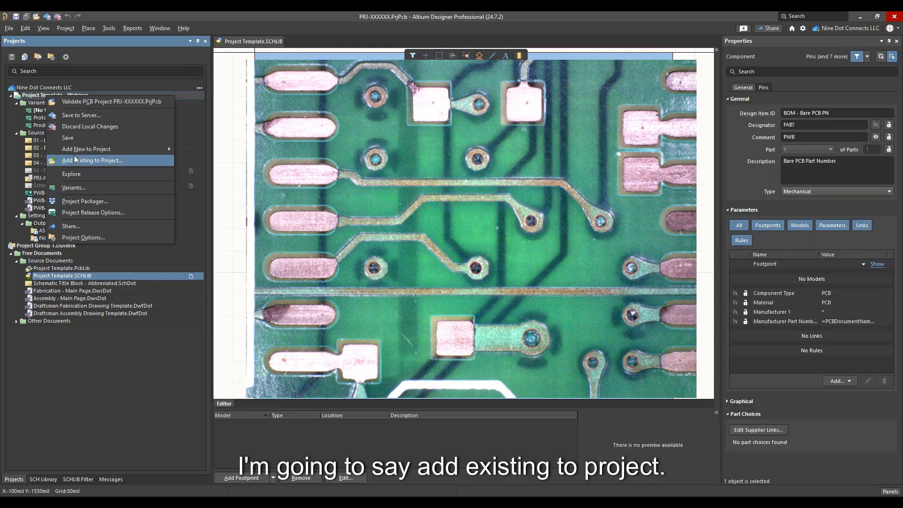
pyautogui.click(76, 161)
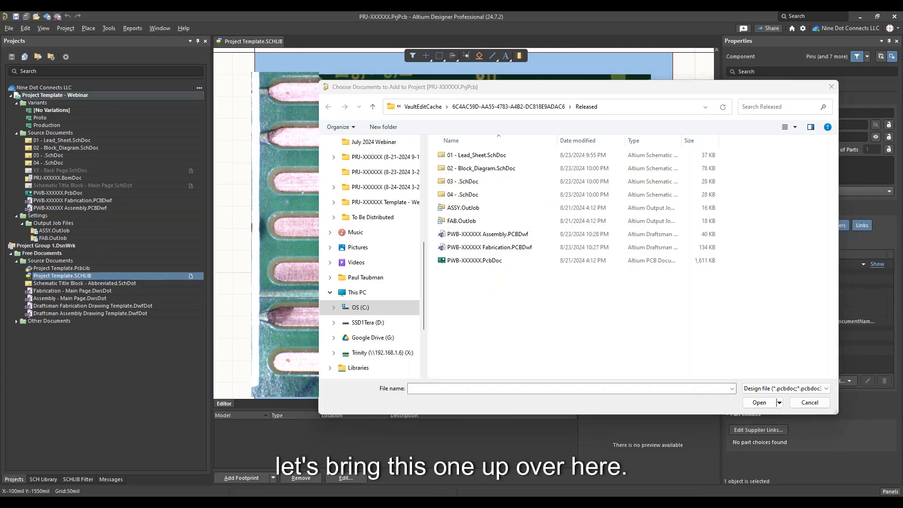
pyautogui.moveTo(370, 497); pyautogui.dragTo(246, 125)
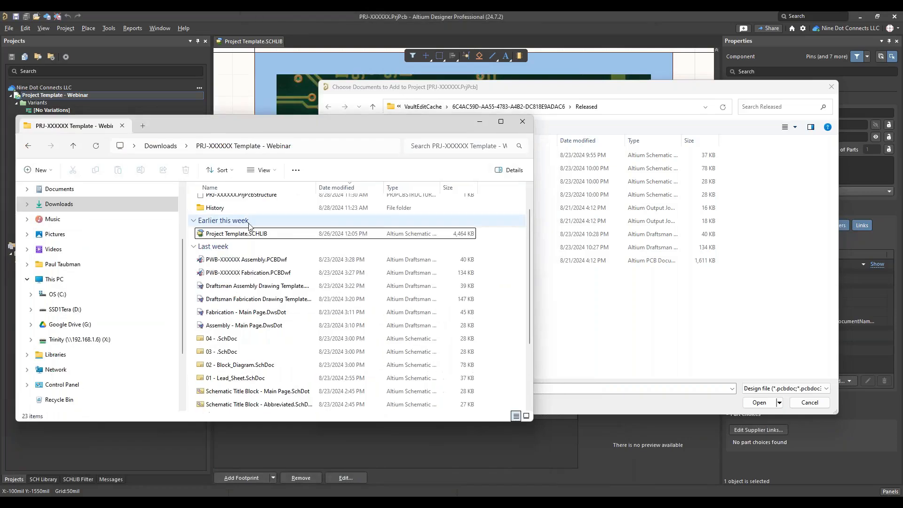
pyautogui.scroll(-3, 234, 325)
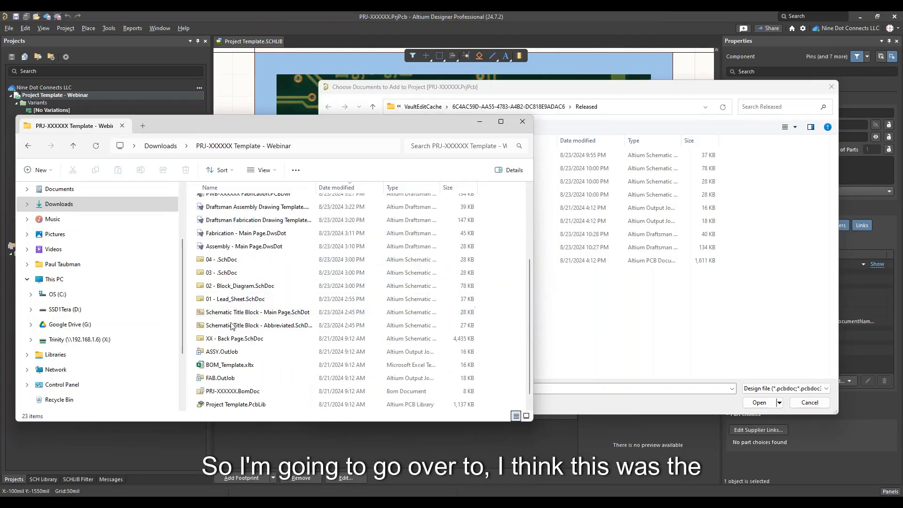
pyautogui.moveTo(235, 338); pyautogui.dragTo(576, 332)
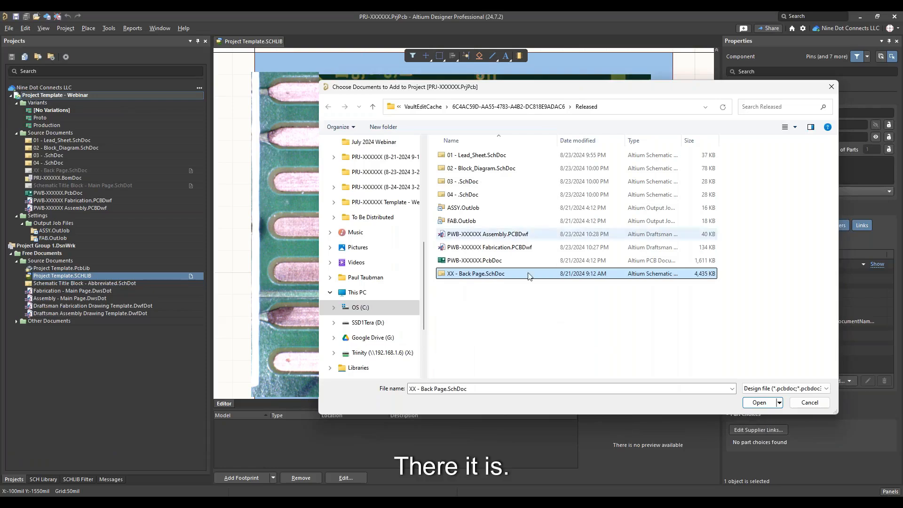
pyautogui.click(759, 402)
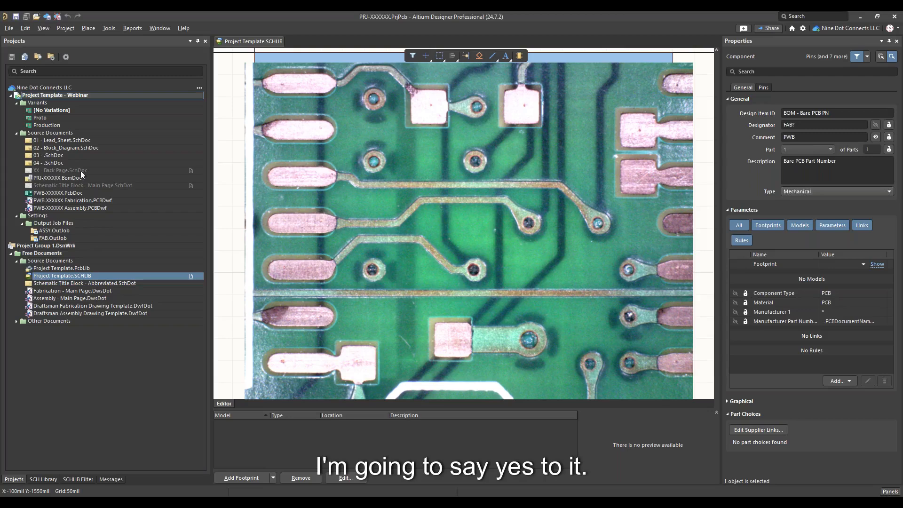
pyautogui.click(46, 174)
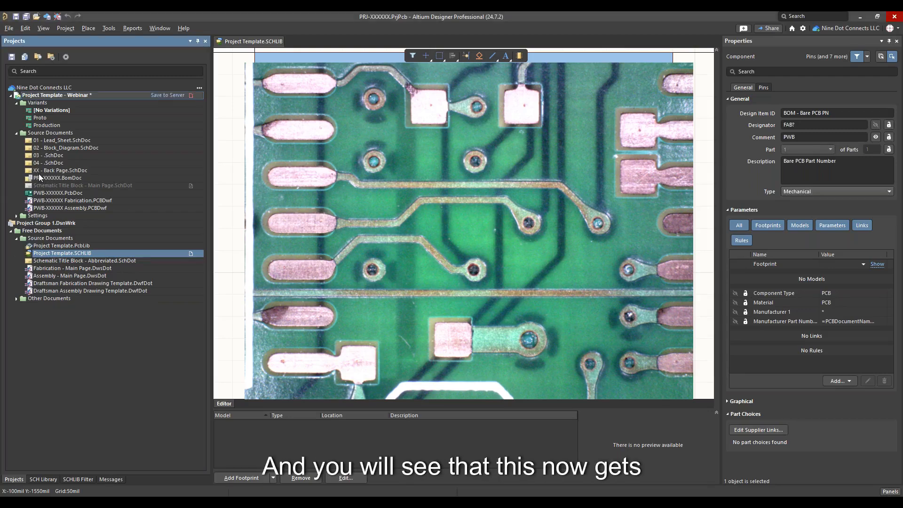
# Remove all missing files from the project, including the Schematic Title Block - Main Page.SchDot entry.
pyautogui.rightClick(116, 185)
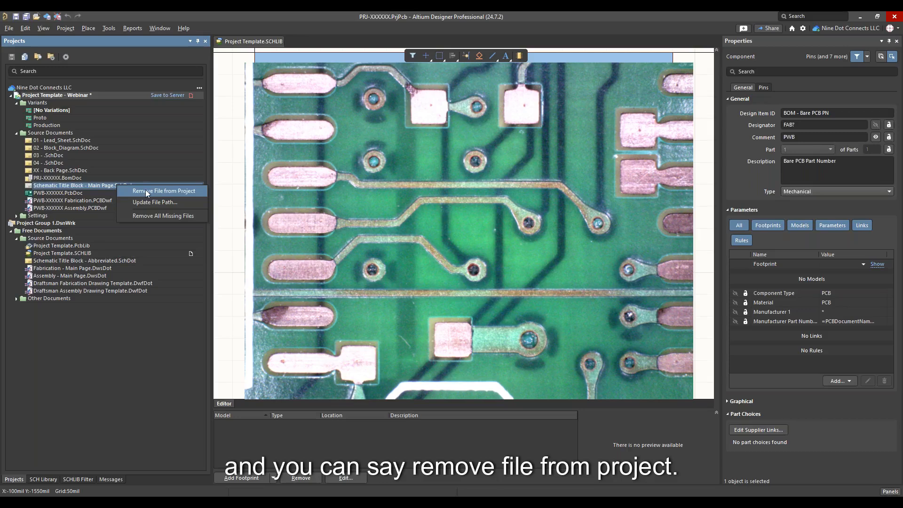
pyautogui.click(143, 216)
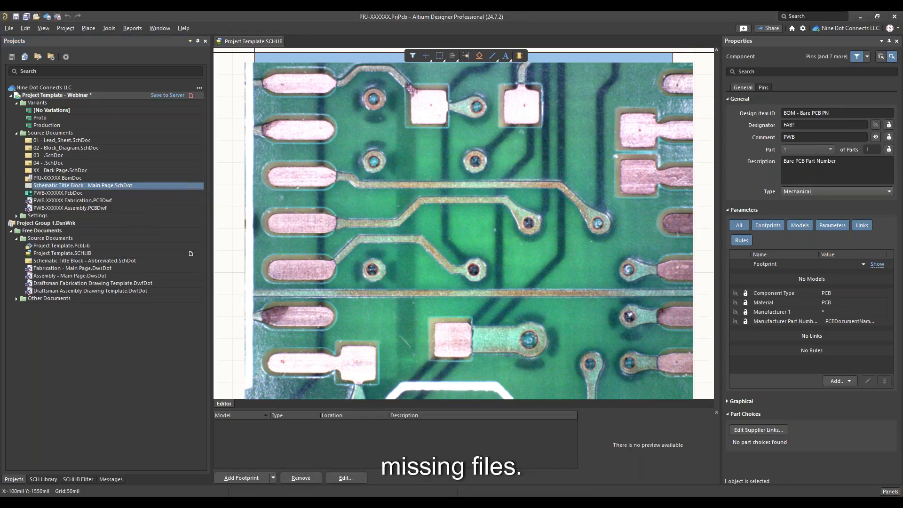
pyautogui.press('Return')
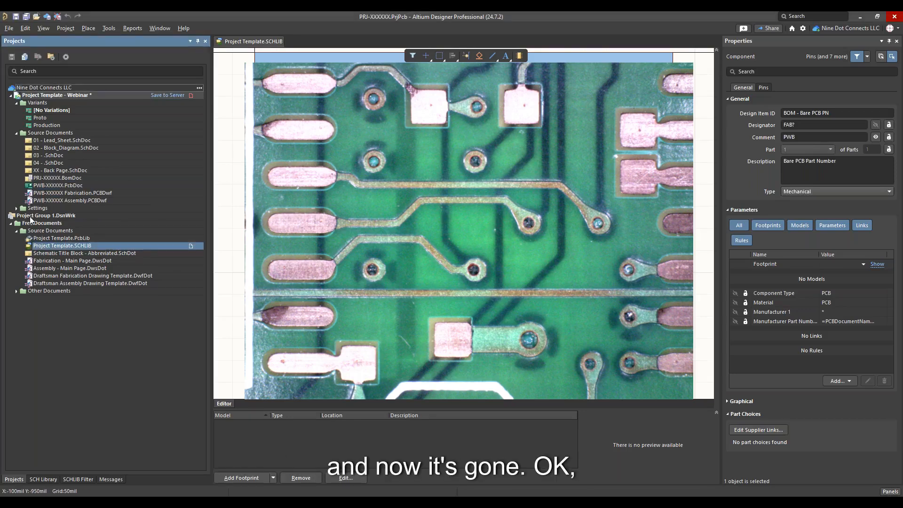
# Expand the project's Settings and save the Project Template - Webinar project locally without saving it to the server.
pyautogui.click(17, 208)
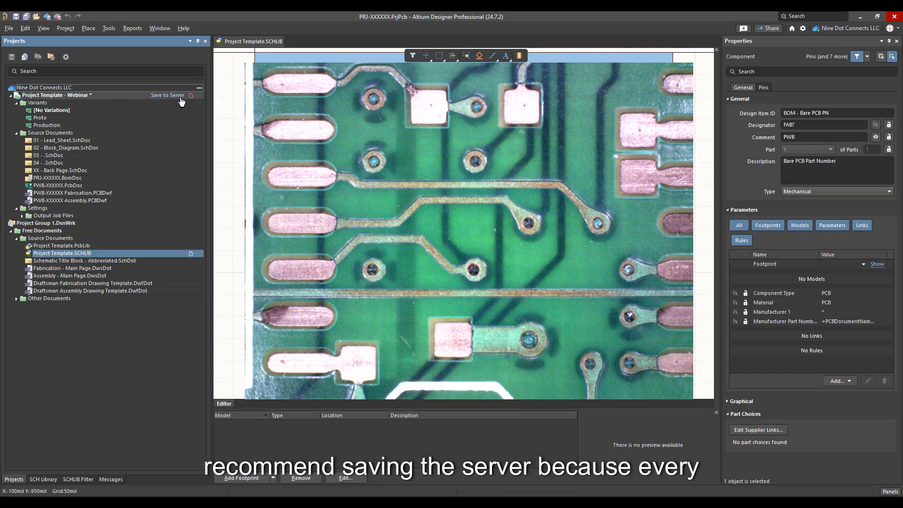
pyautogui.rightClick(125, 98)
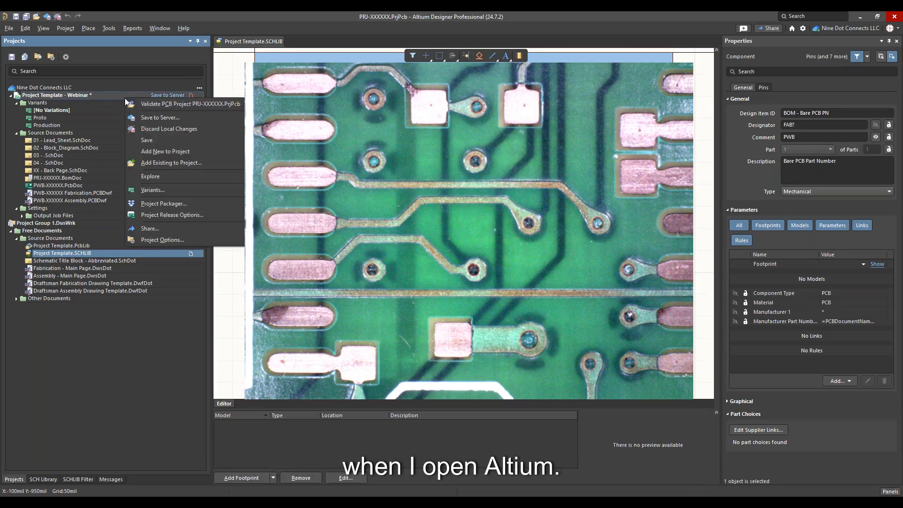
pyautogui.click(152, 139)
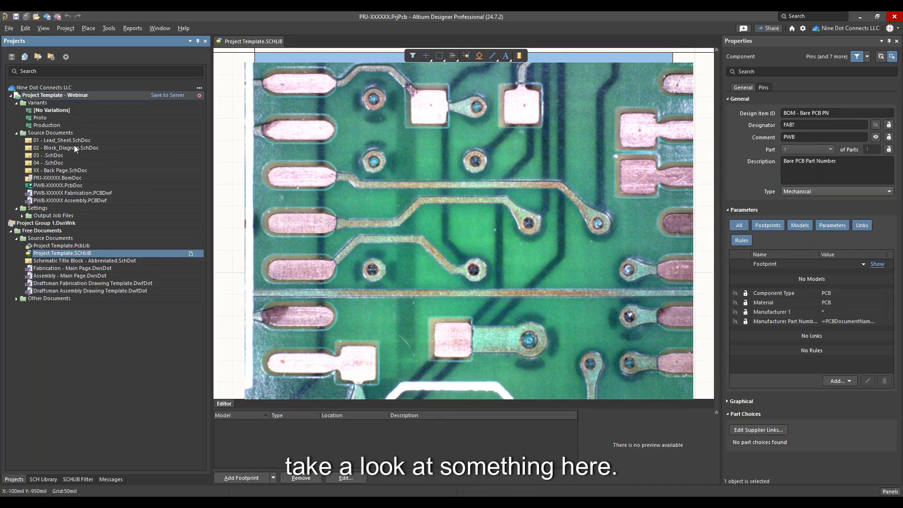
# Open 01 - Lead_Sheet.SchDoc and examine its title block and the available sheet templates, keeping the current template.
pyautogui.click(51, 140)
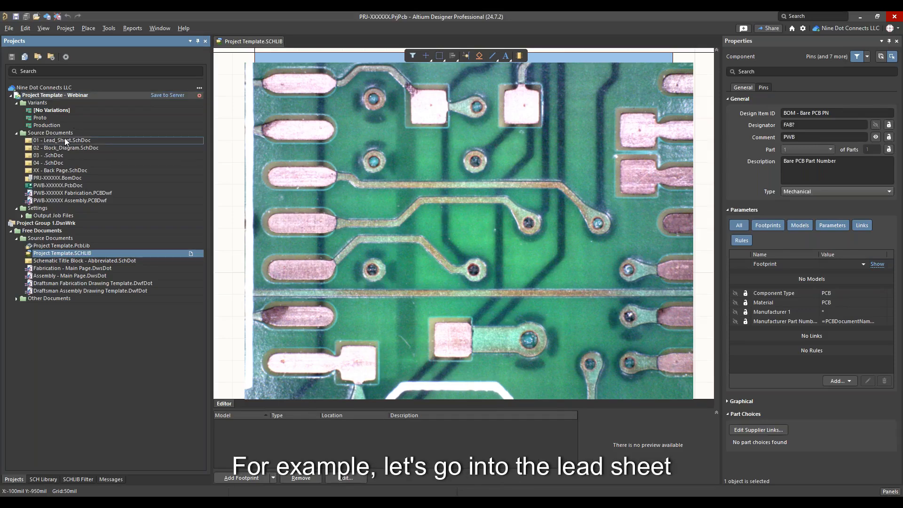
pyautogui.doubleClick(64, 141)
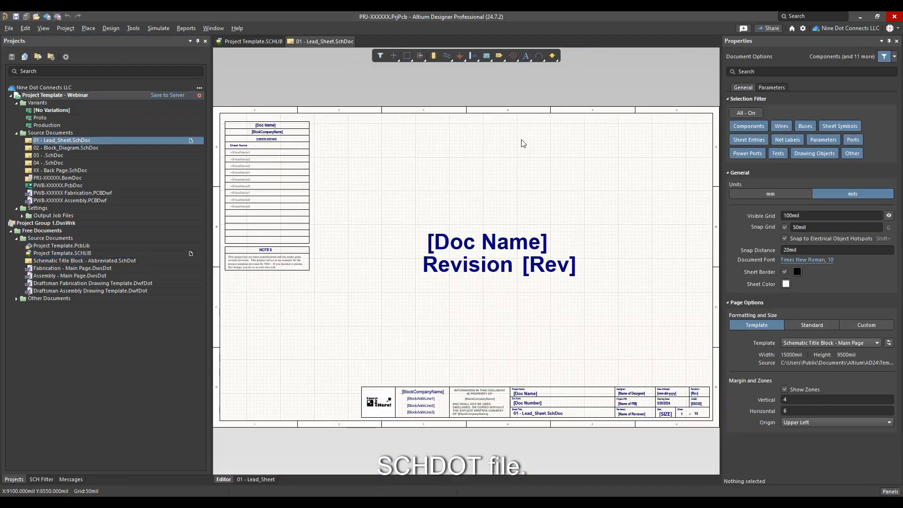
pyautogui.moveTo(580, 200); pyautogui.dragTo(555, 147, button='right')
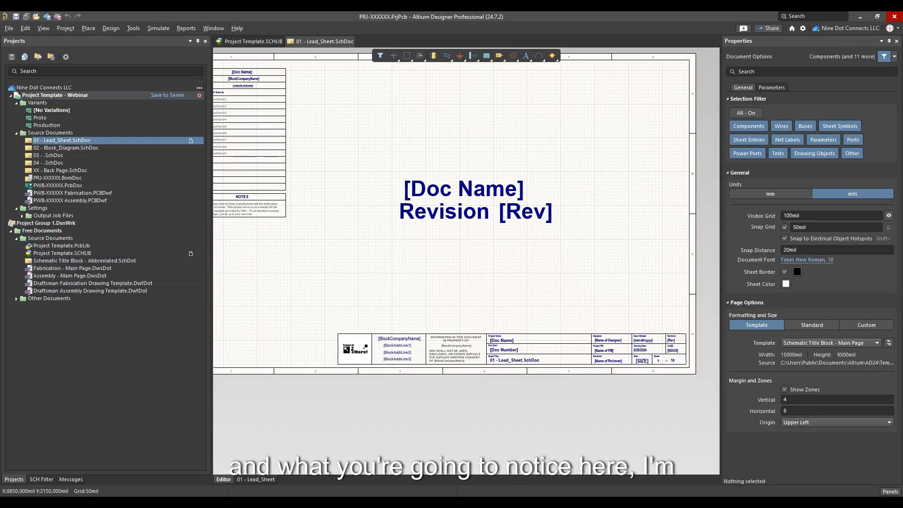
pyautogui.moveTo(490, 302); pyautogui.dragTo(484, 267, button='right')
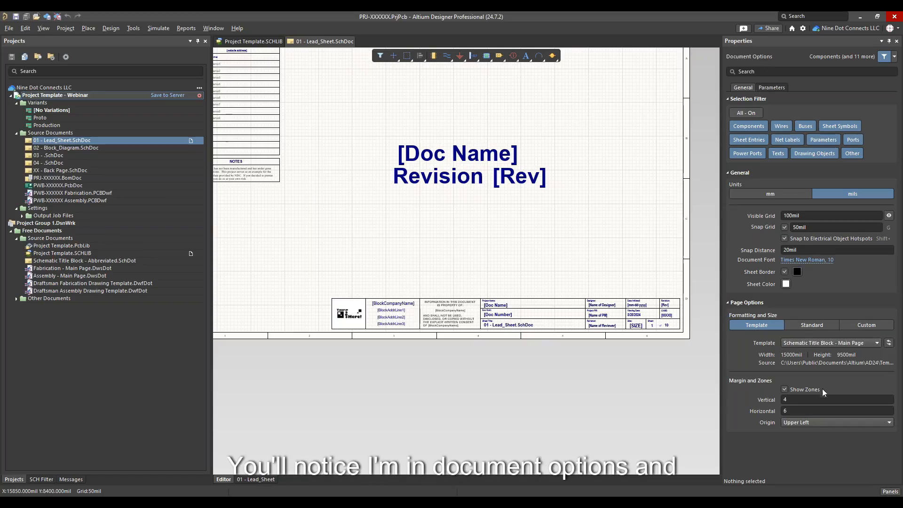
pyautogui.click(877, 344)
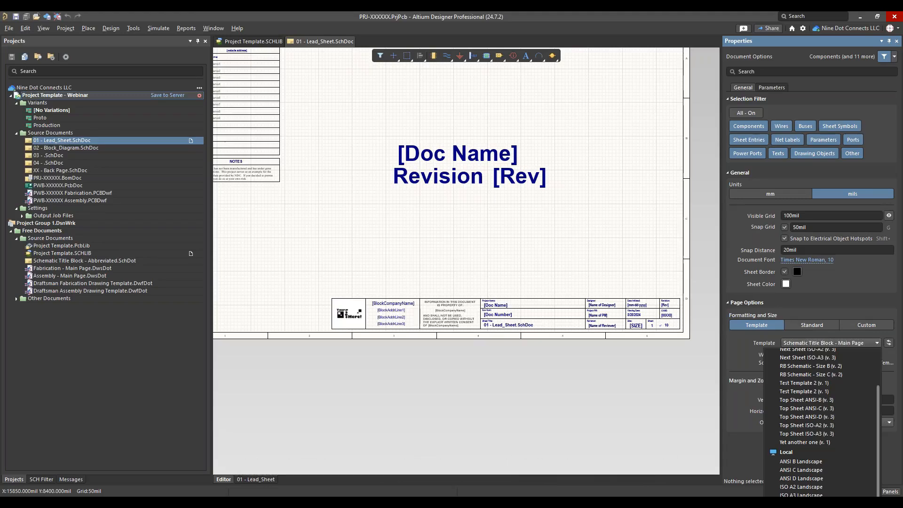
pyautogui.click(425, 243)
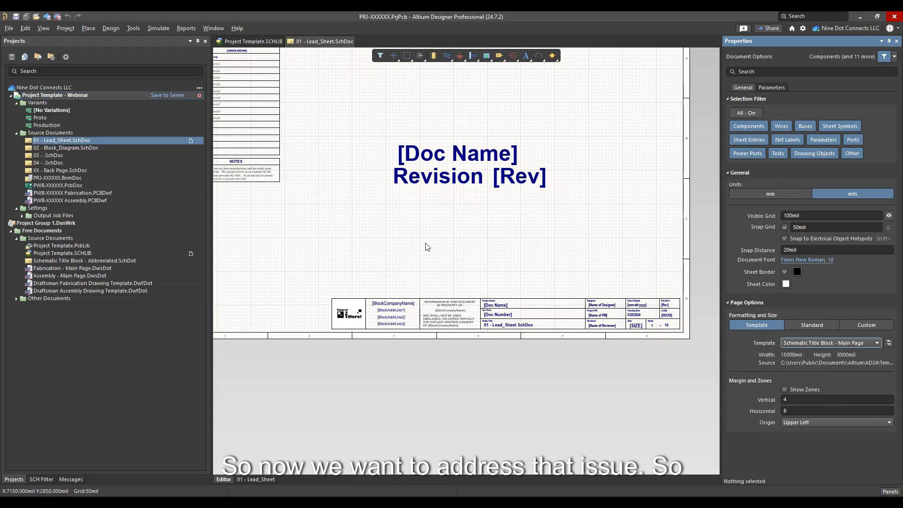
# Add a new template item named "Schematic Title Block - Main Page" in the server's SCH Templates folder.
pyautogui.moveTo(468, 496); pyautogui.dragTo(557, 81)
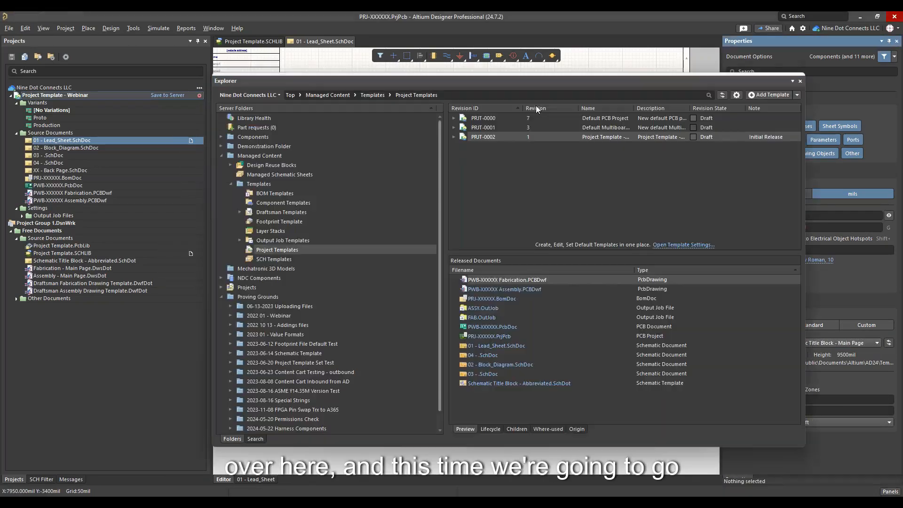
pyautogui.click(261, 258)
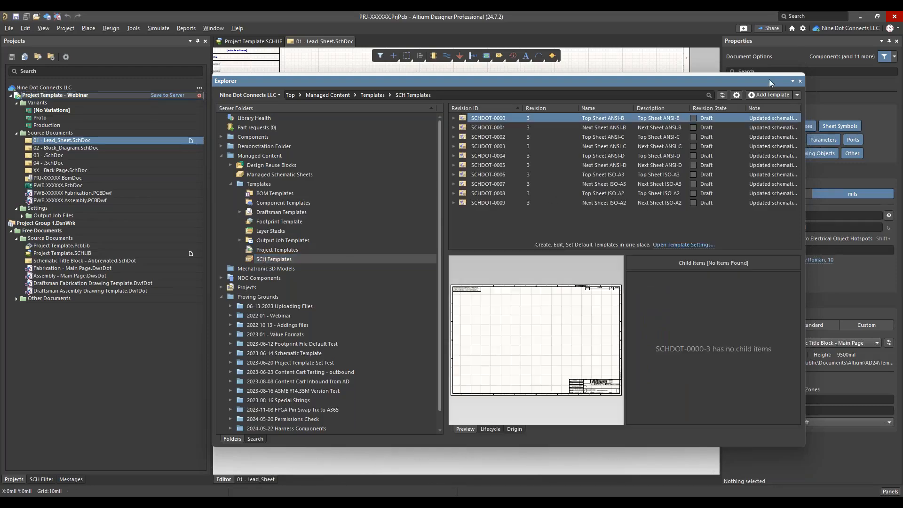
pyautogui.click(770, 94)
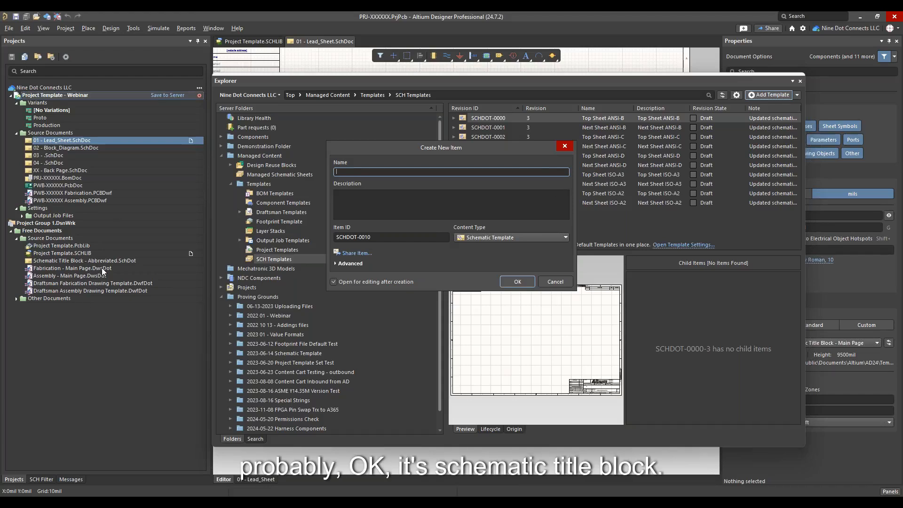
pyautogui.write('Schematic')
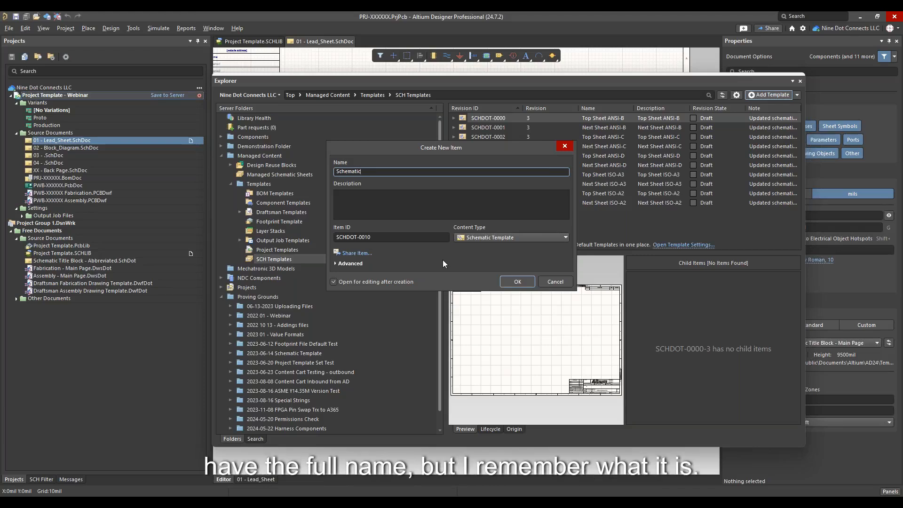
pyautogui.write(' Title Block - Main Pah')
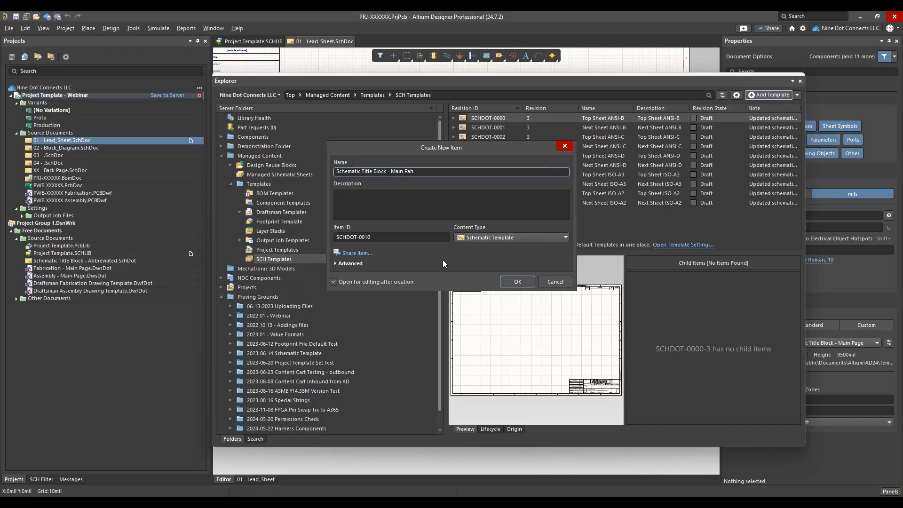
pyautogui.press('BackSpace')
pyautogui.write('ge')
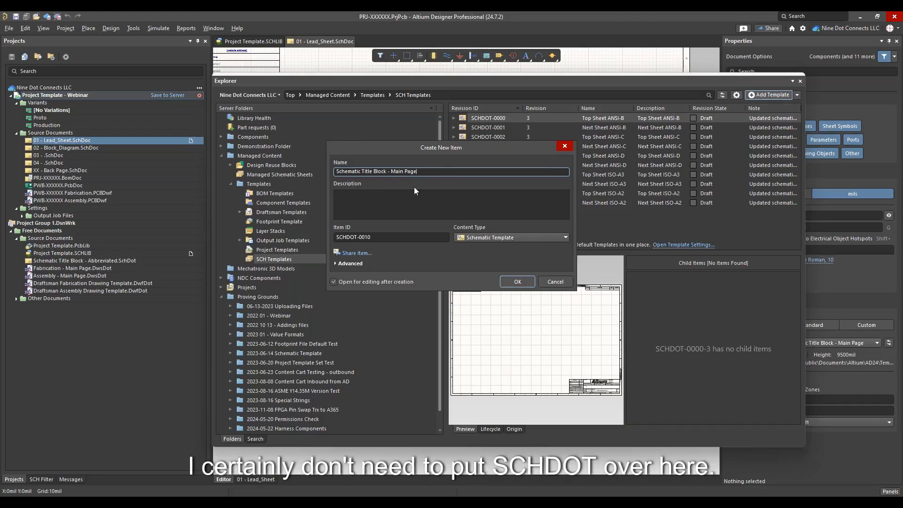
# Copy the item name "Schematic Title Block - Main Page" into the new item's description.
pyautogui.moveTo(432, 172); pyautogui.dragTo(308, 173)
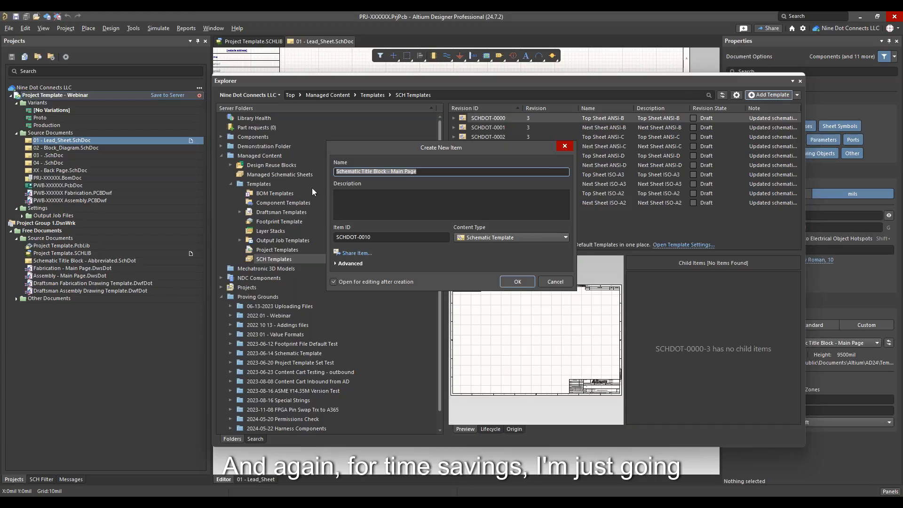
pyautogui.hotkey('ctrl', 'c')
pyautogui.click(386, 201)
pyautogui.hotkey('ctrl', 'v')
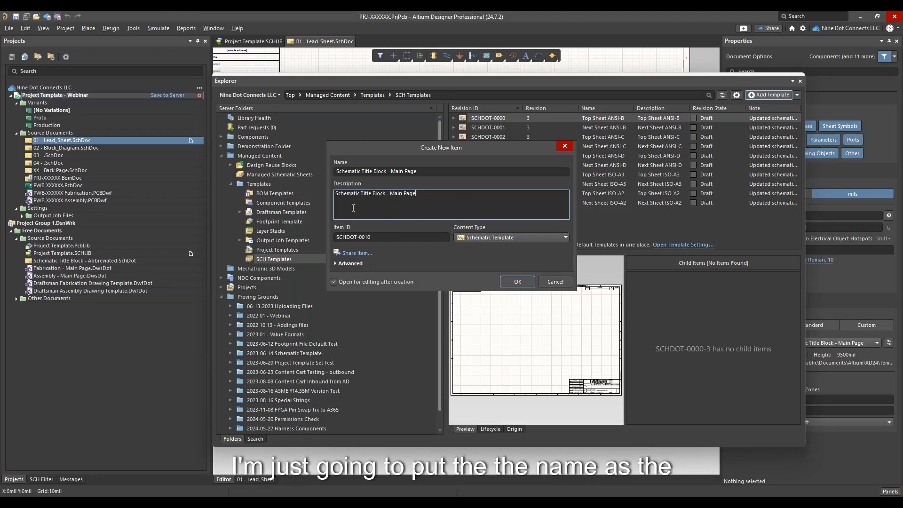
# Create the item with the 1-Level Revision Scheme and Generic Lifecycle, without opening it for editing after creation.
pyautogui.click(350, 264)
pyautogui.click(363, 307)
pyautogui.click(358, 317)
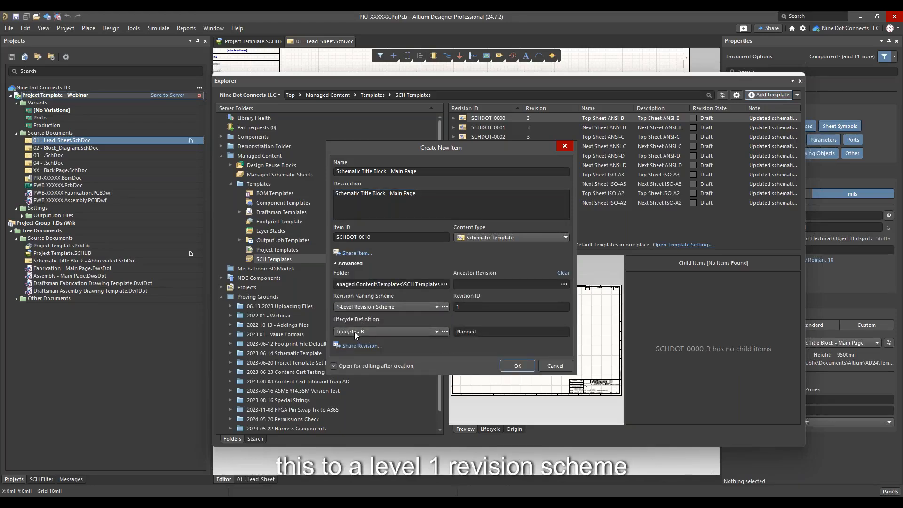
pyautogui.click(354, 332)
pyautogui.click(355, 356)
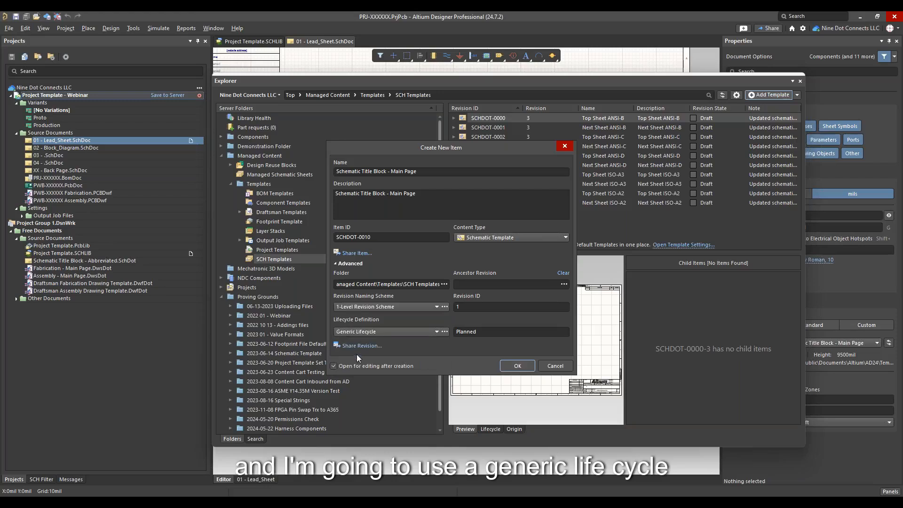
pyautogui.click(333, 366)
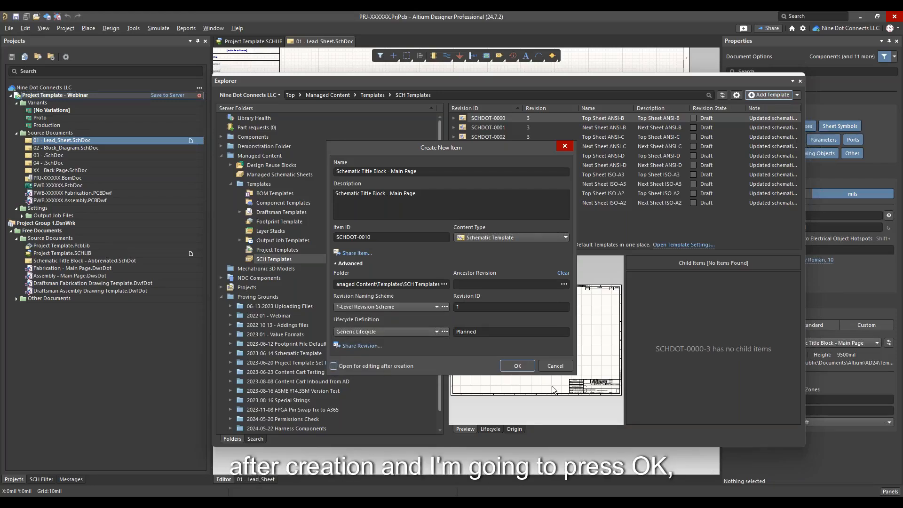
pyautogui.click(516, 365)
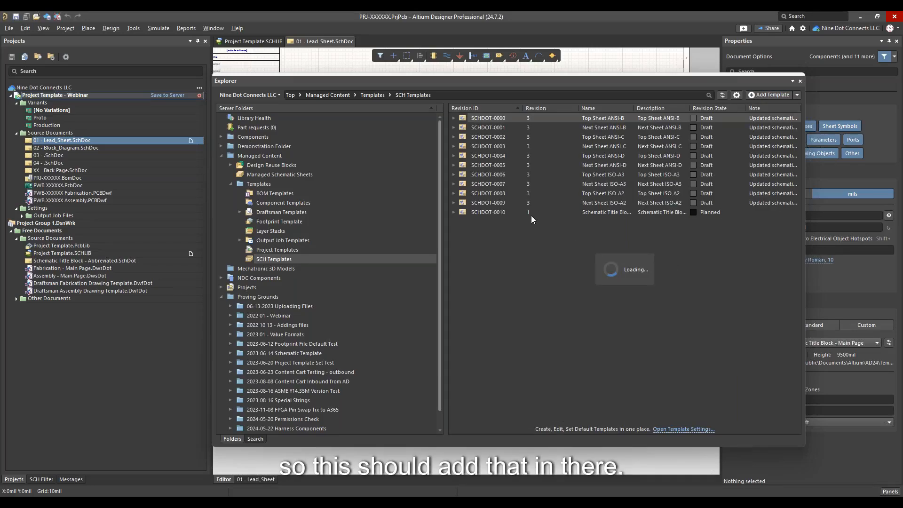
# Start an upload to the new Schematic Title Block - Main Page item and enter "Initial Release" as its release notes.
pyautogui.click(546, 212)
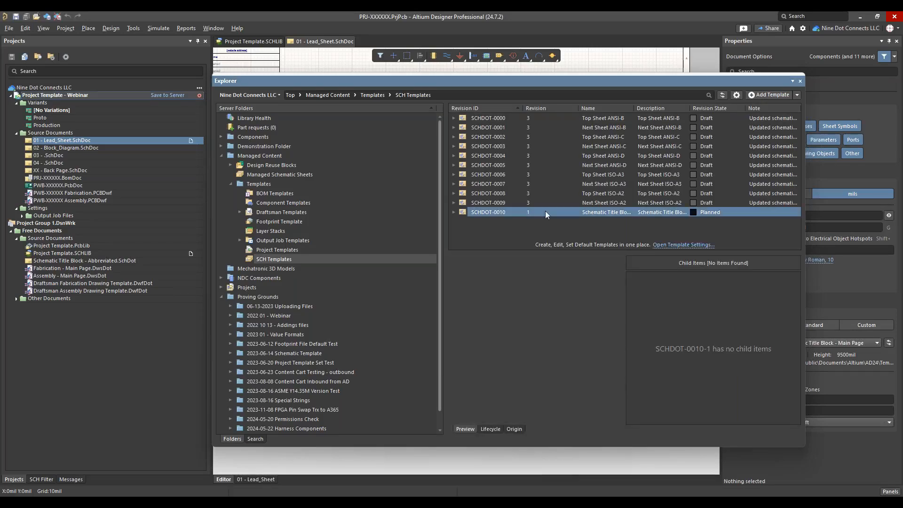
pyautogui.rightClick(580, 210)
pyautogui.click(594, 227)
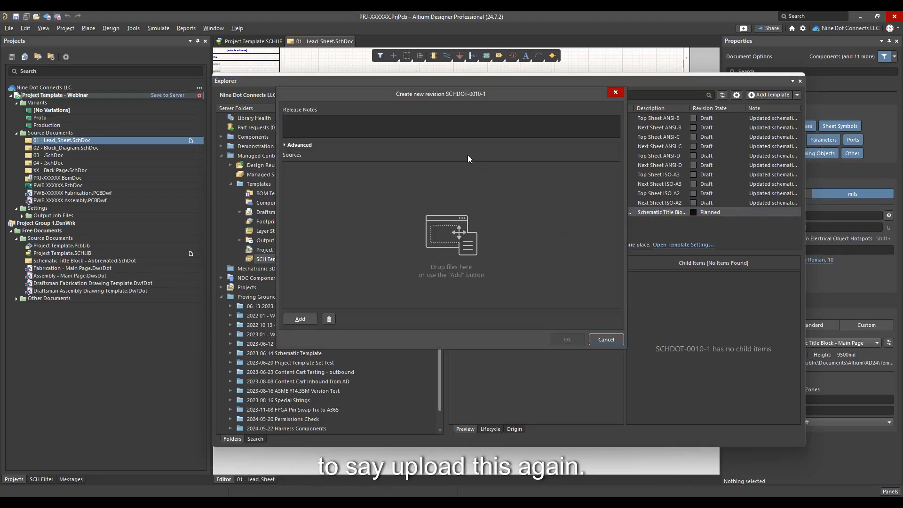
pyautogui.click(336, 126)
pyautogui.write('Ini')
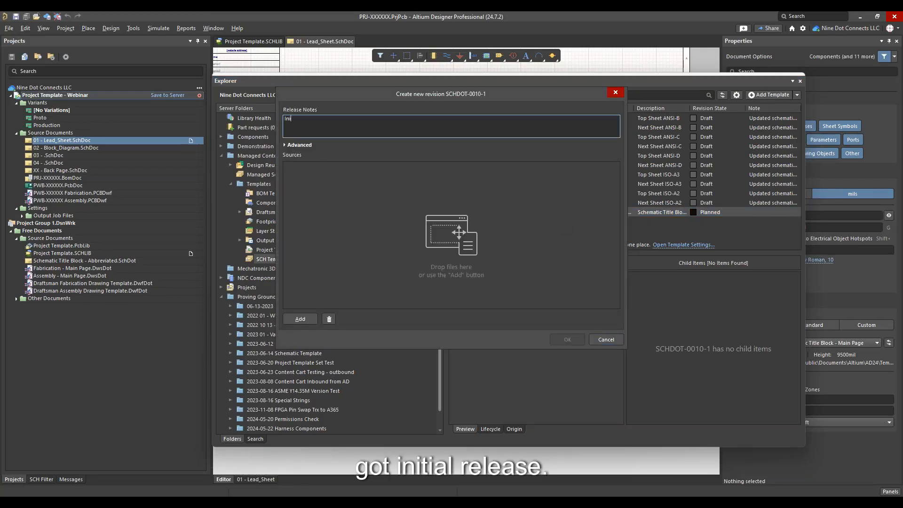
pyautogui.write('tial Release')
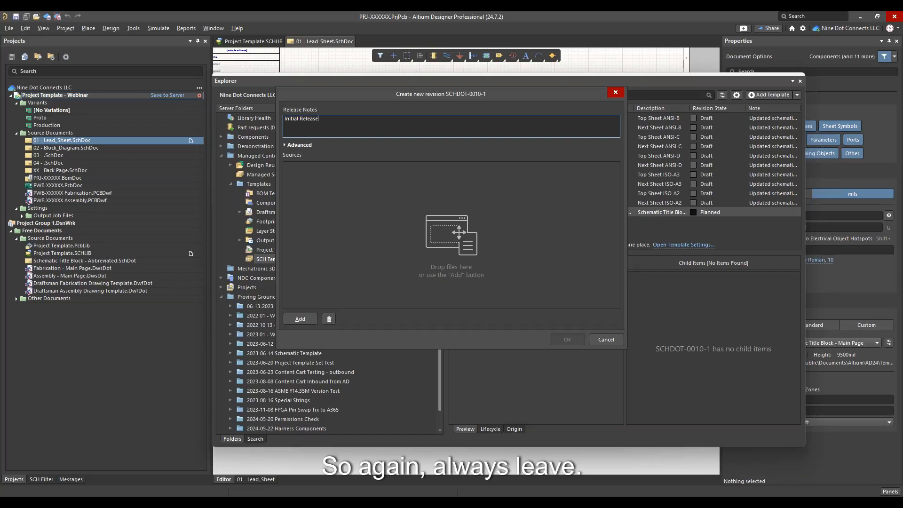
# Add Schematic Title Block - Main Page.SchDot as the source file and release the new revision to the server.
pyautogui.click(305, 320)
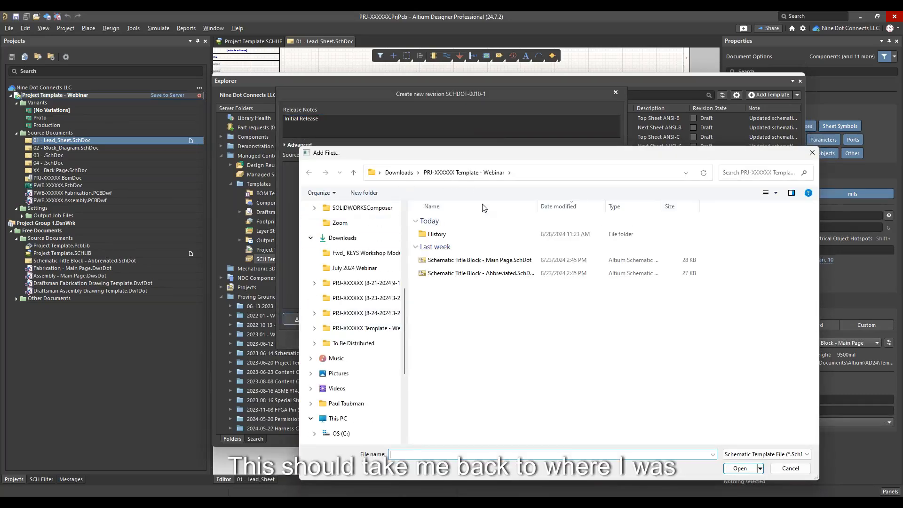
pyautogui.moveTo(539, 208); pyautogui.dragTo(563, 207)
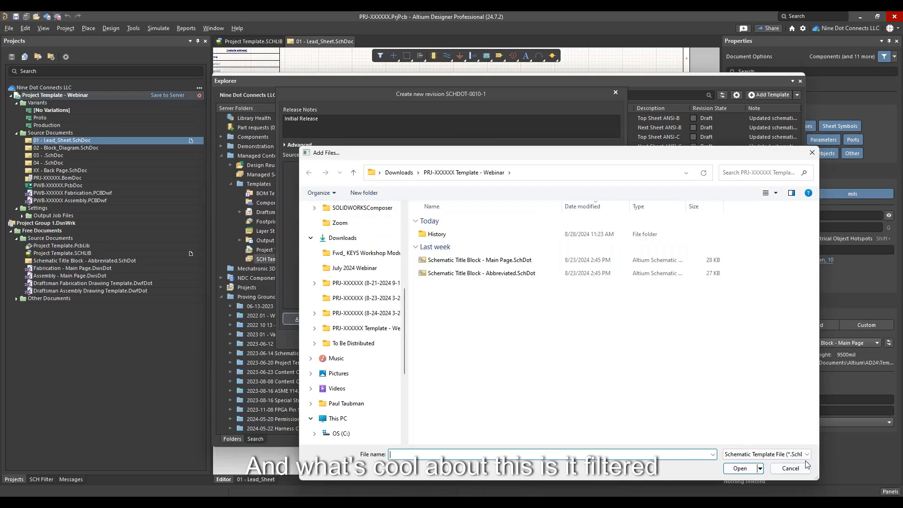
pyautogui.click(492, 262)
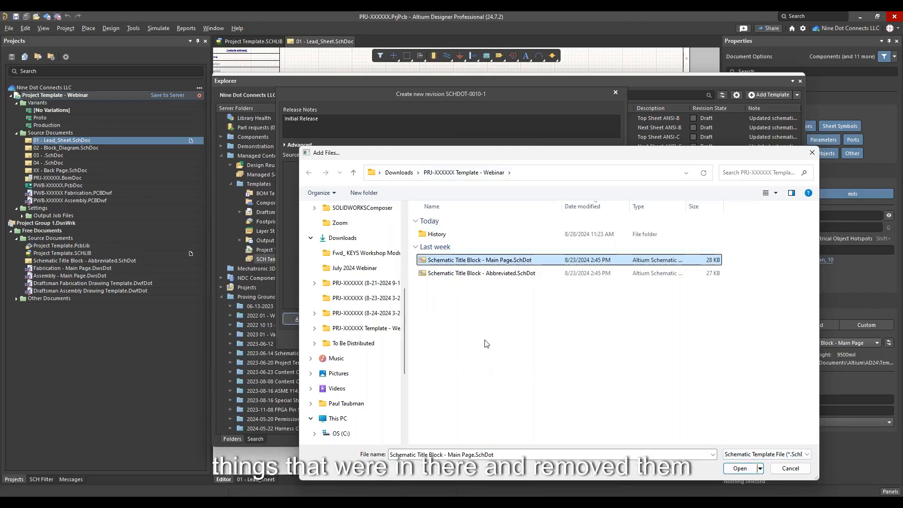
pyautogui.click(740, 468)
pyautogui.click(553, 339)
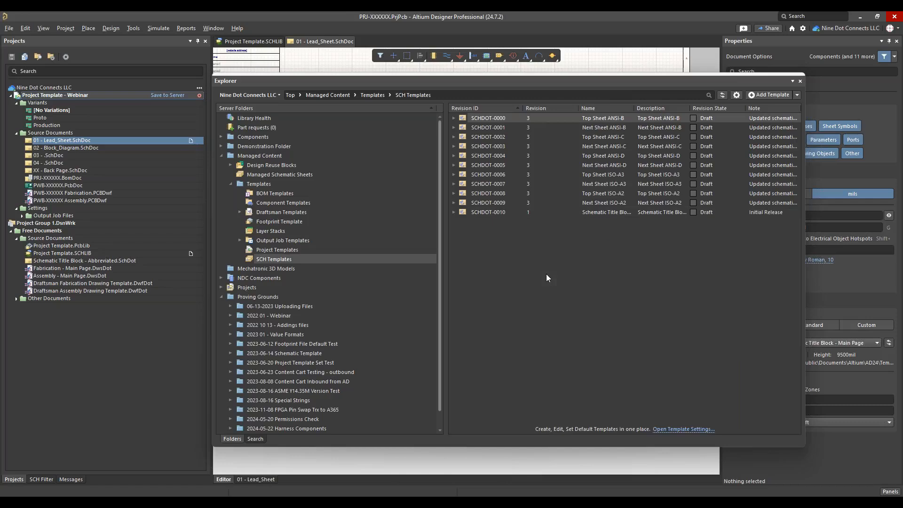
# Preview the uploaded Schematic Title Block - Main Page item and move the Explorer off the schematic.
pyautogui.click(501, 213)
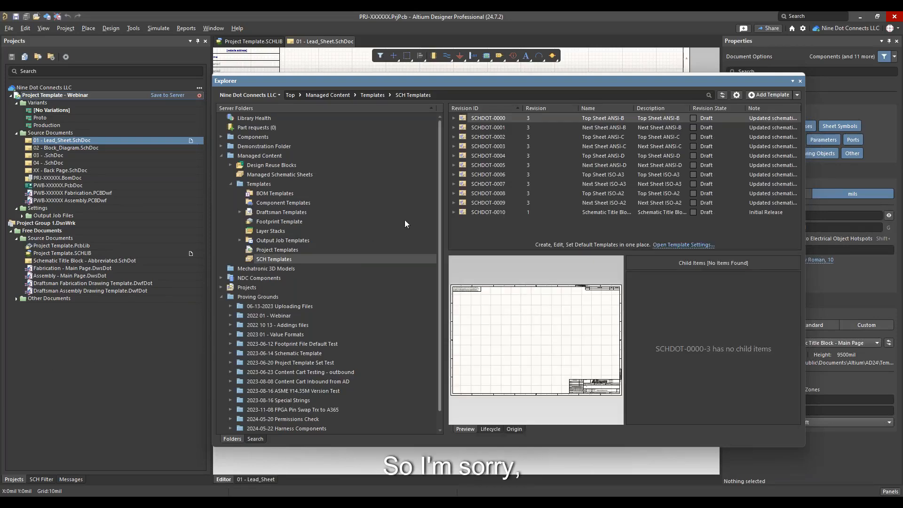
pyautogui.click(503, 213)
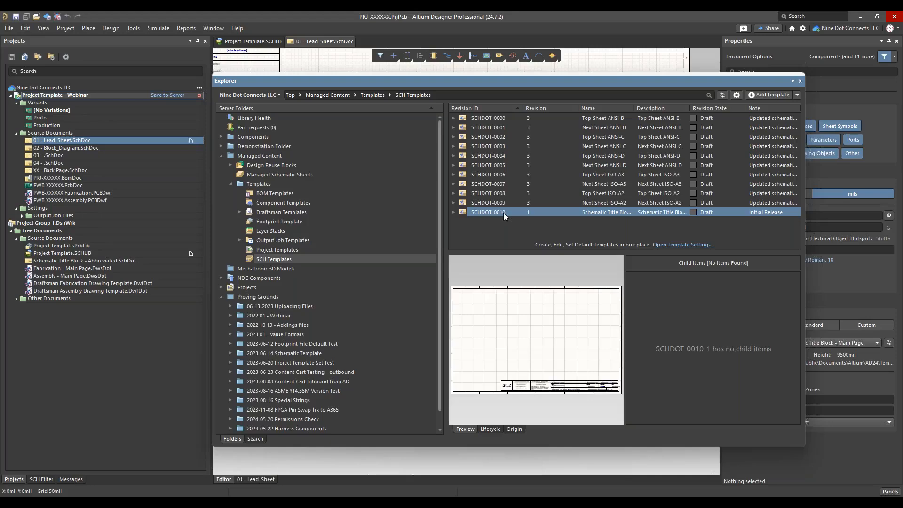
pyautogui.moveTo(517, 83); pyautogui.dragTo(377, 507)
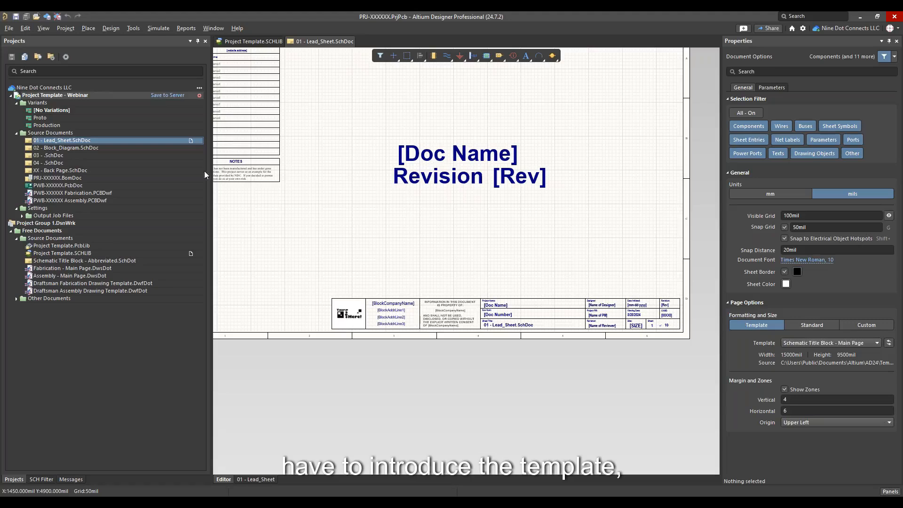
# Close 01 - Lead_Sheet.SchDoc and reopen it to refresh its available templates.
pyautogui.rightClick(73, 140)
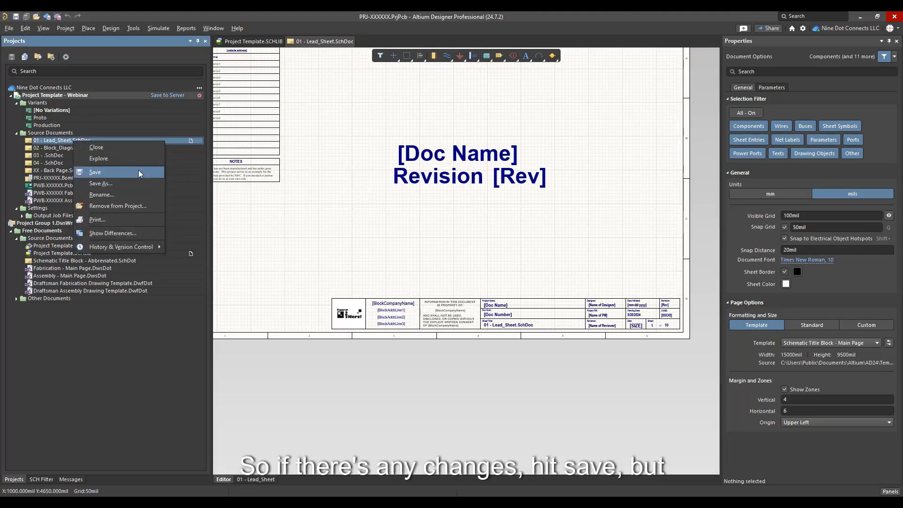
pyautogui.click(120, 148)
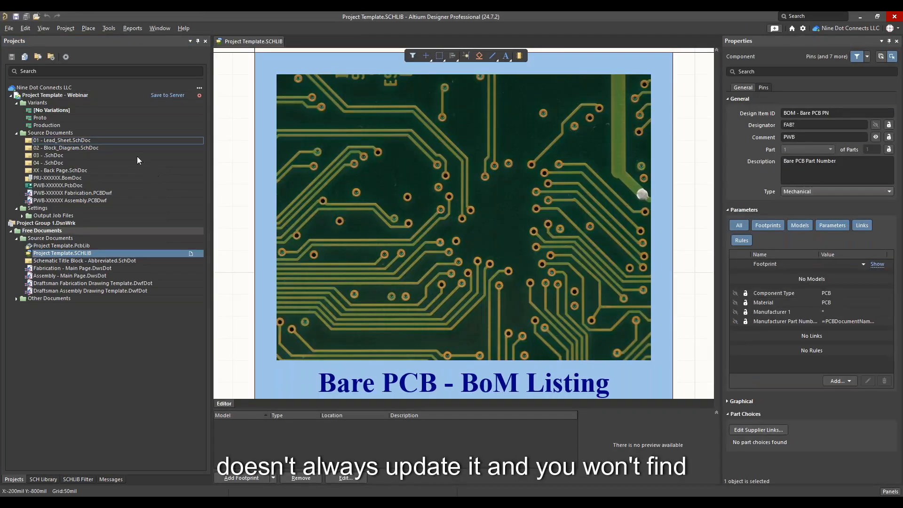
pyautogui.doubleClick(85, 142)
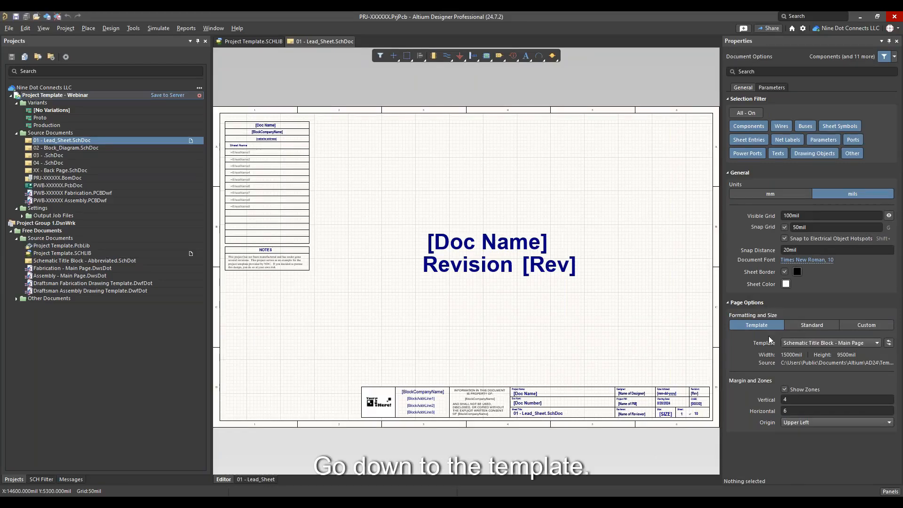
# Apply the server template Schematic Title Block - Main Page (v. 1) to just this document, without updating any parameters.
pyautogui.click(878, 343)
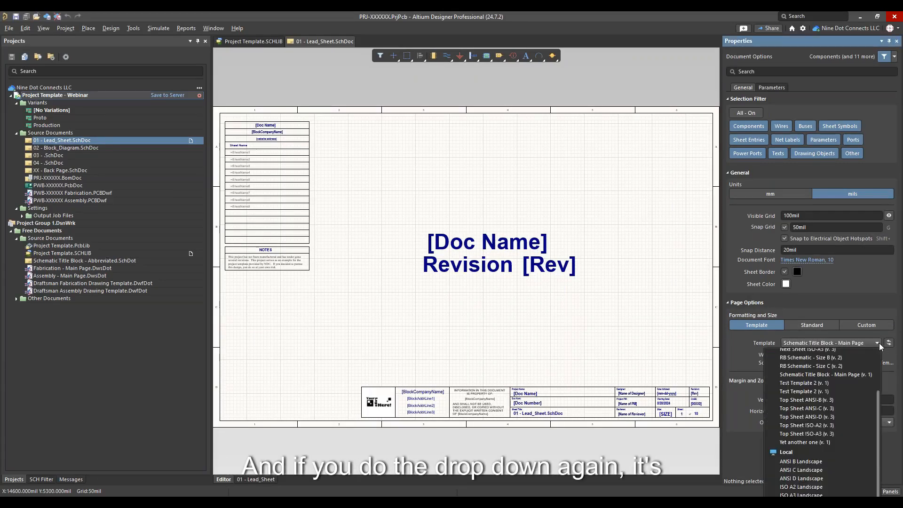
pyautogui.click(796, 375)
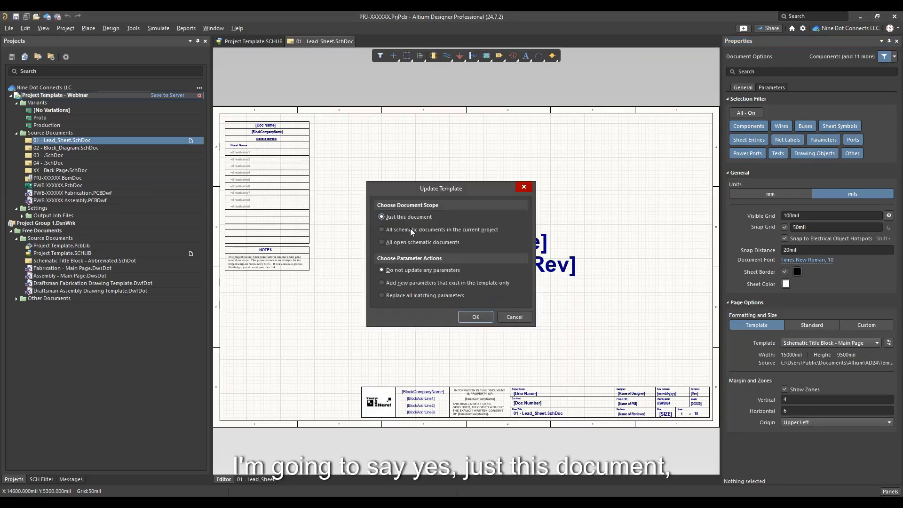
pyautogui.click(474, 319)
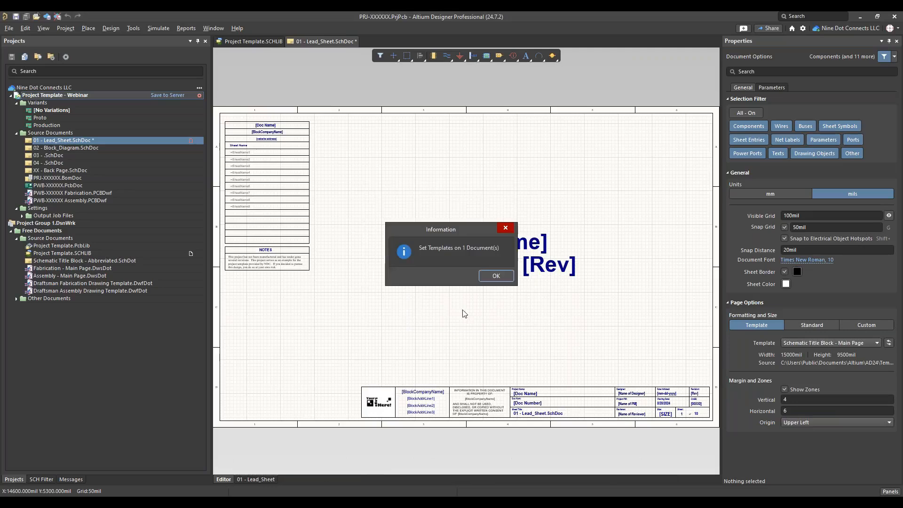
pyautogui.click(486, 277)
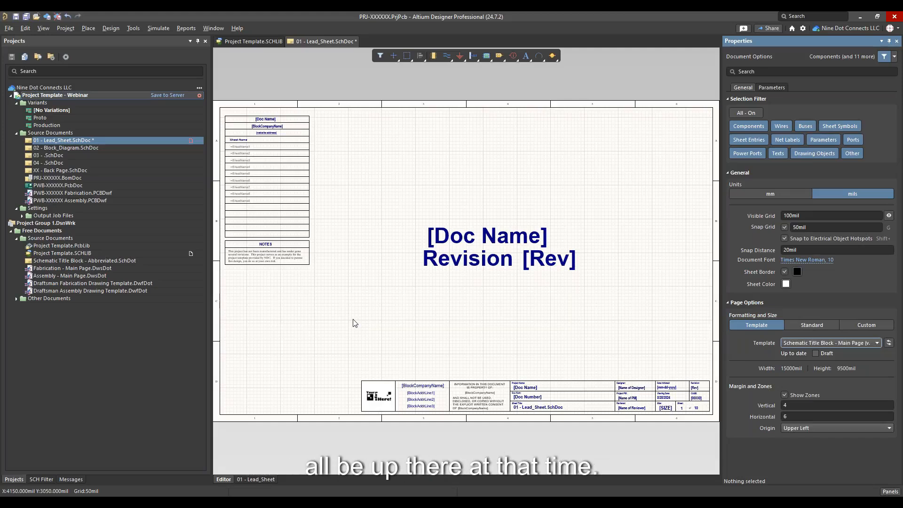
pyautogui.click(166, 362)
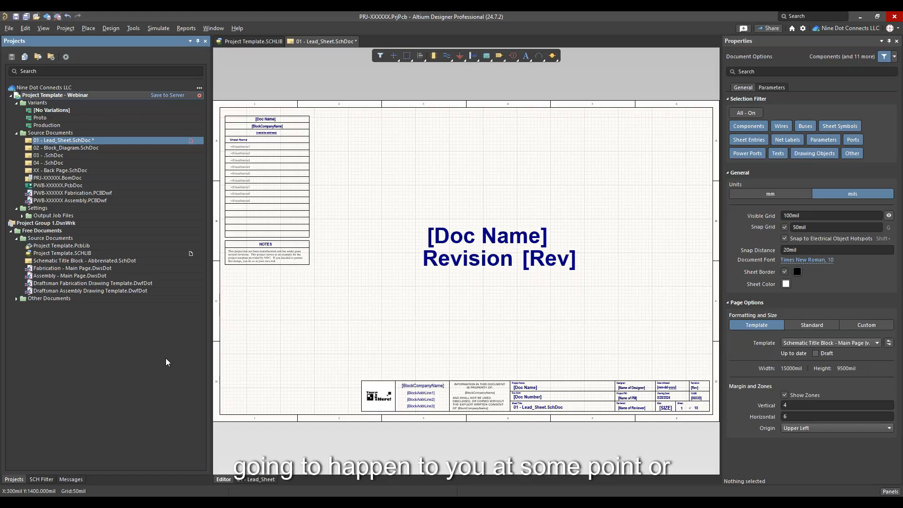
pyautogui.keyDown('ctrl'); pyautogui.scroll(1, 455, 344); pyautogui.keyUp('ctrl')
pyautogui.keyDown('ctrl'); pyautogui.scroll(2, 459, 343); pyautogui.keyUp('ctrl')
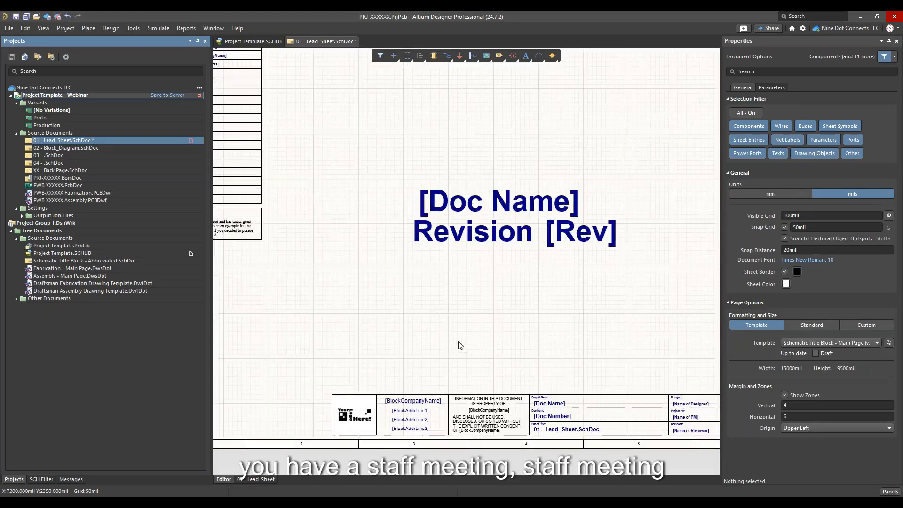
pyautogui.scroll(-3, 466, 282)
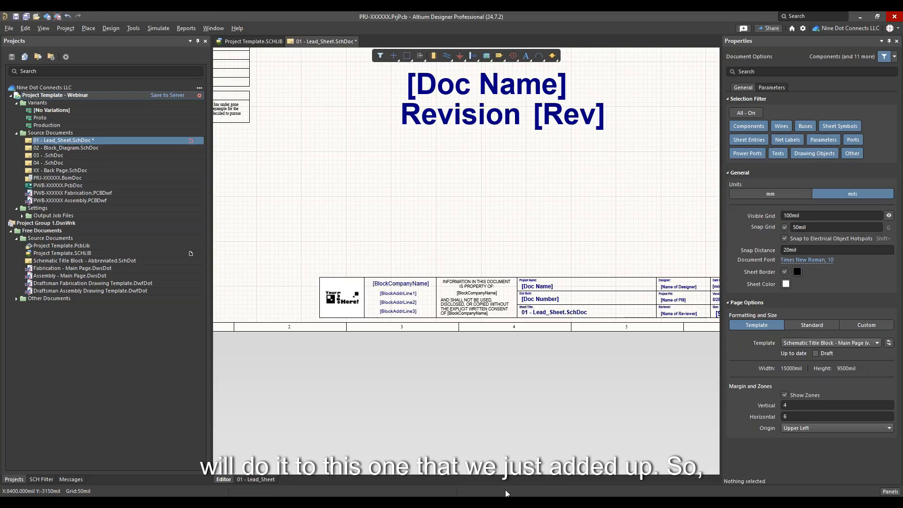
# Bring the Explorer back into view and save 01 - Lead_Sheet.SchDoc.
pyautogui.moveTo(495, 479); pyautogui.dragTo(626, 94)
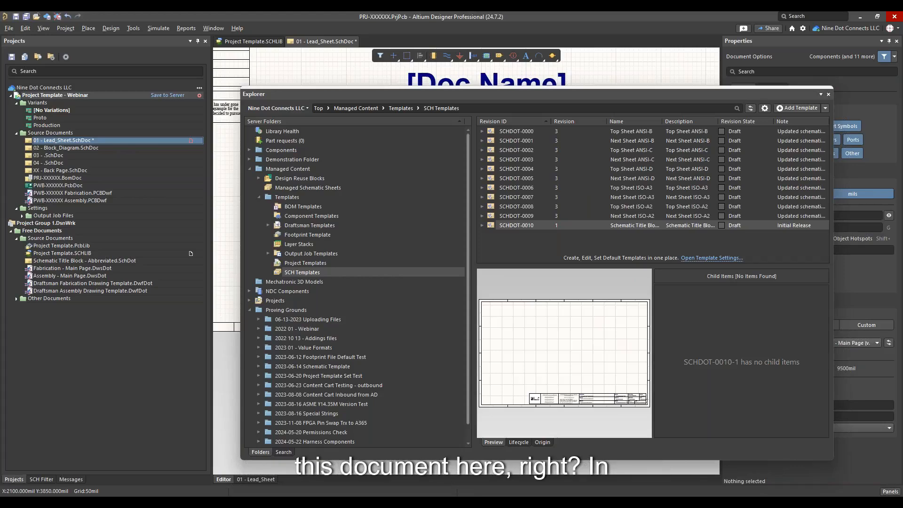
pyautogui.rightClick(96, 142)
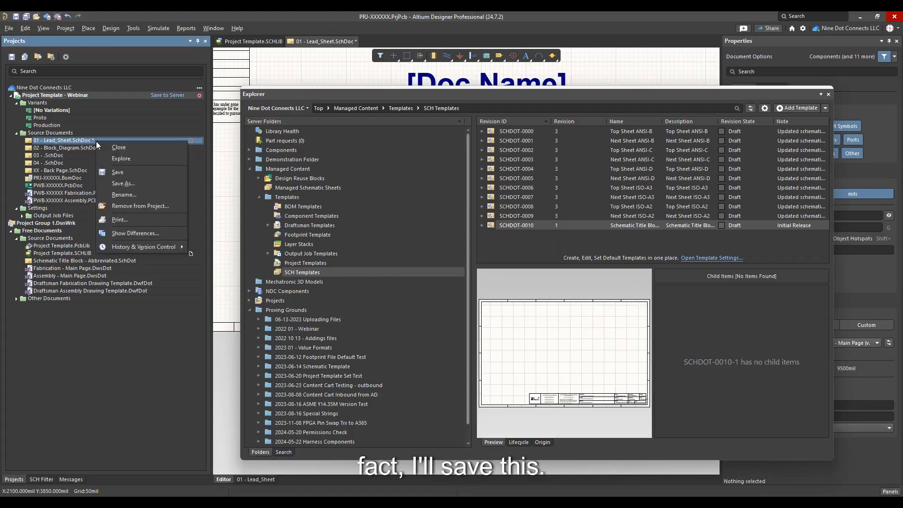
pyautogui.click(115, 173)
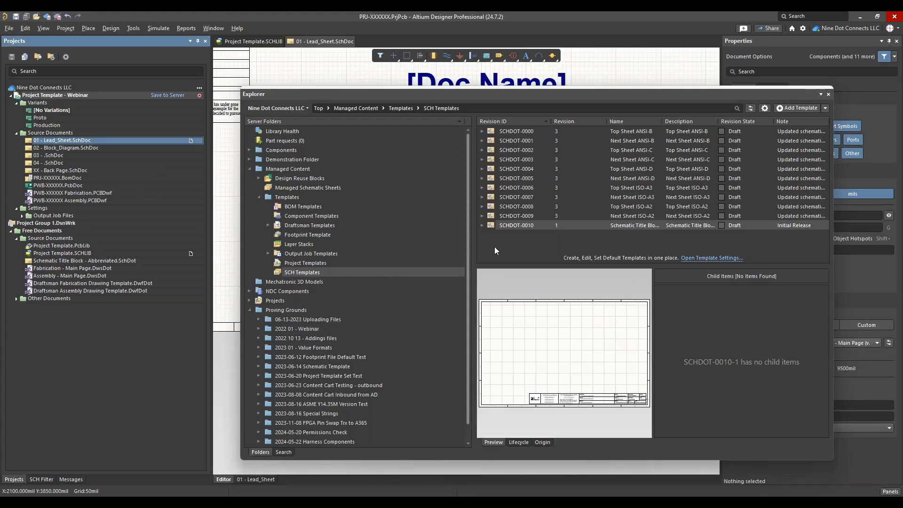
# Open the Schematic Title Block - Main Page item from SCH Templates for editing and move the Explorer out of the way.
pyautogui.click(517, 226)
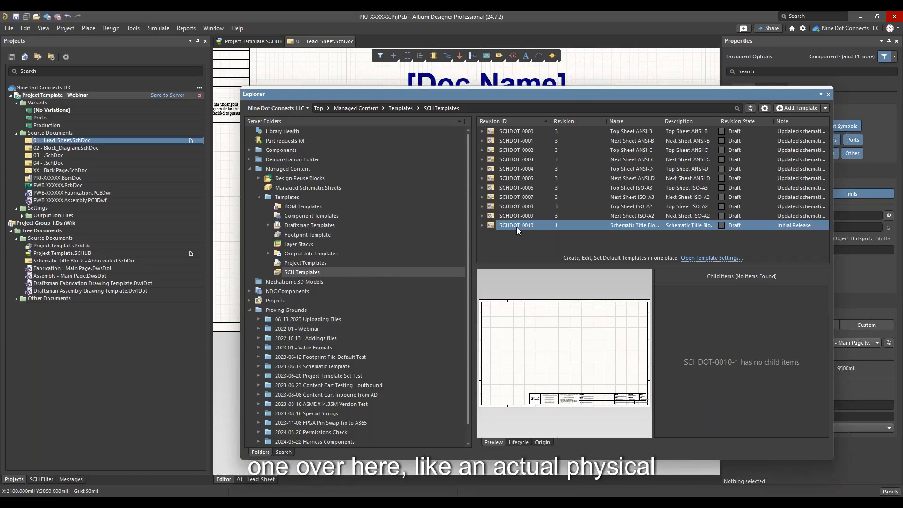
pyautogui.rightClick(516, 226)
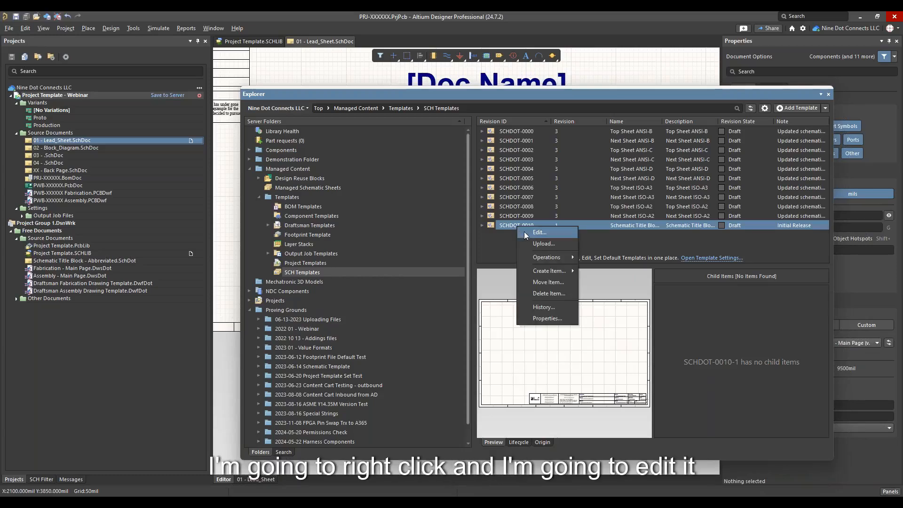
pyautogui.click(525, 232)
pyautogui.moveTo(595, 96); pyautogui.dragTo(1, 206)
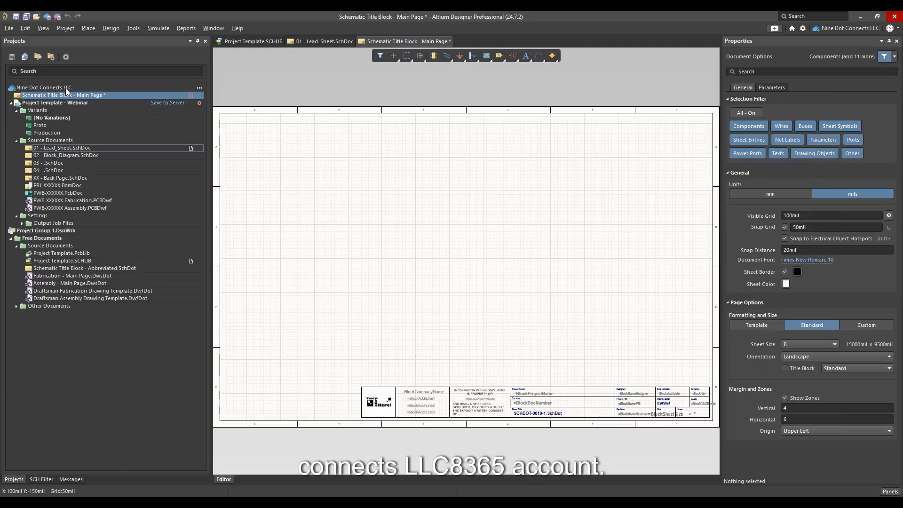
# Attach the opened Schematic Title Block - Main Page document to the Project Template - Webinar project so its parameters resolve.
pyautogui.moveTo(66, 90)
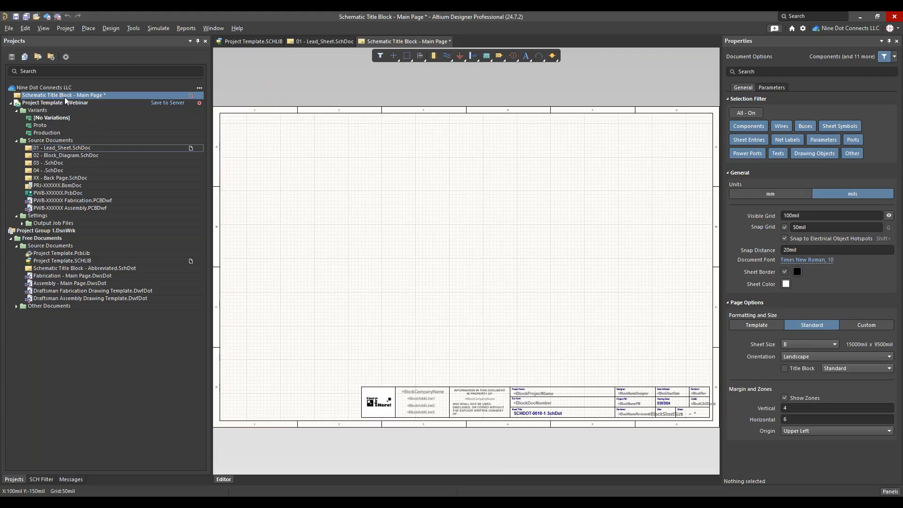
pyautogui.keyDown('ctrl'); pyautogui.scroll(-1, 504, 372); pyautogui.keyUp('ctrl')
pyautogui.keyDown('ctrl'); pyautogui.scroll(4, 504, 371); pyautogui.keyUp('ctrl')
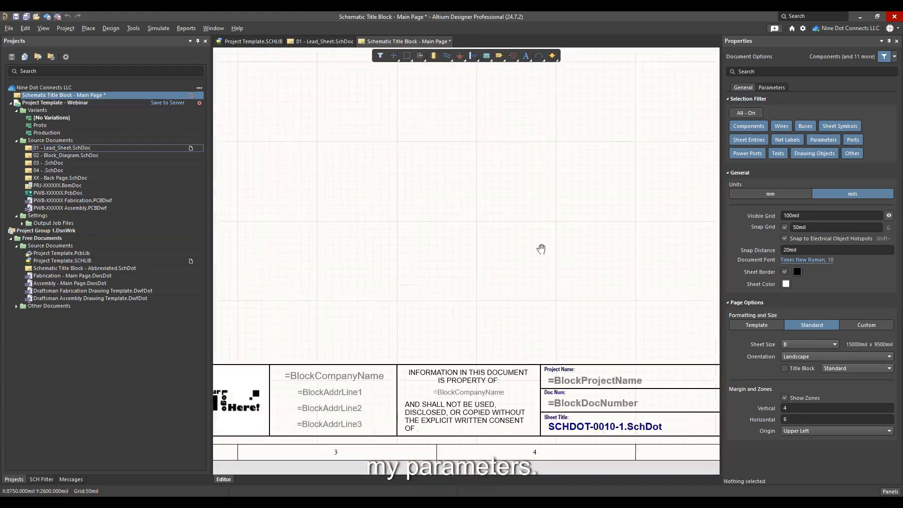
pyautogui.moveTo(418, 269); pyautogui.dragTo(511, 259, button='right')
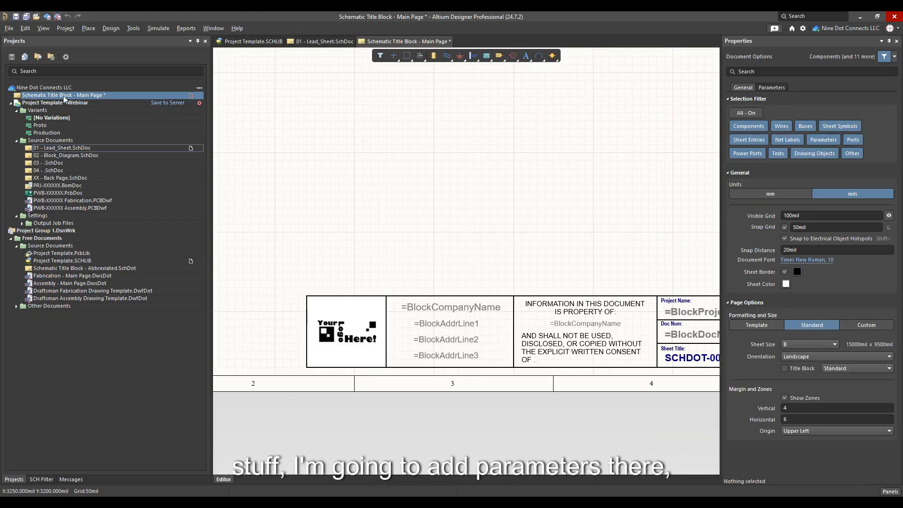
pyautogui.moveTo(66, 97); pyautogui.dragTo(64, 178)
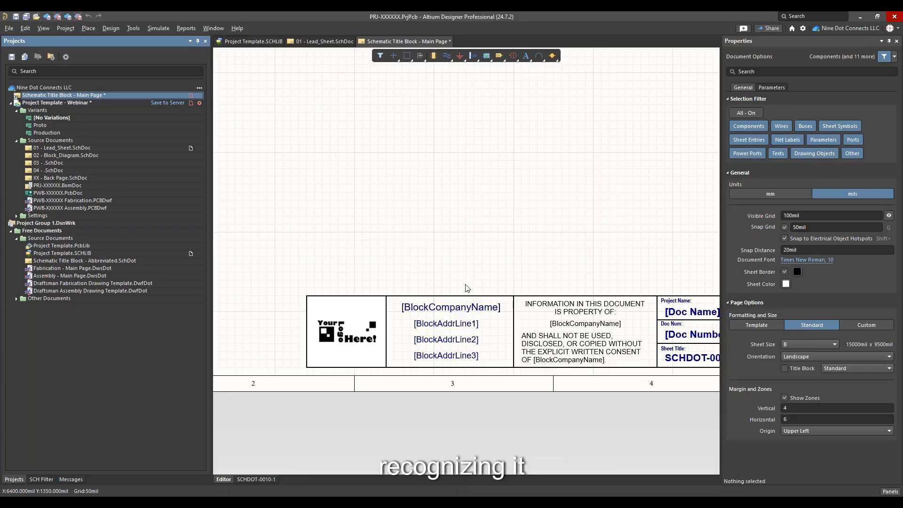
# Move the white rectangle behind the title block logo to the sheet's upper-left corner, at about X 450 mil, Y 8000 mil.
pyautogui.moveTo(448, 254); pyautogui.dragTo(541, 224, button='right')
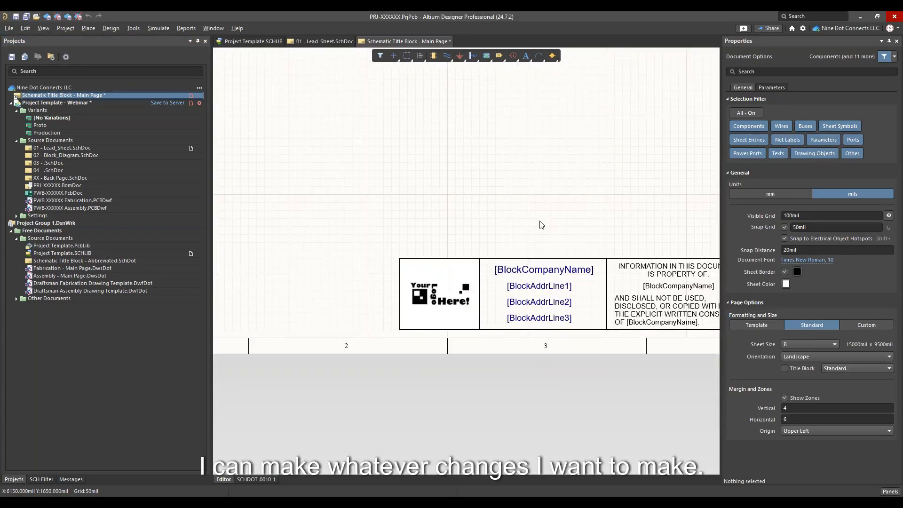
pyautogui.click(436, 297)
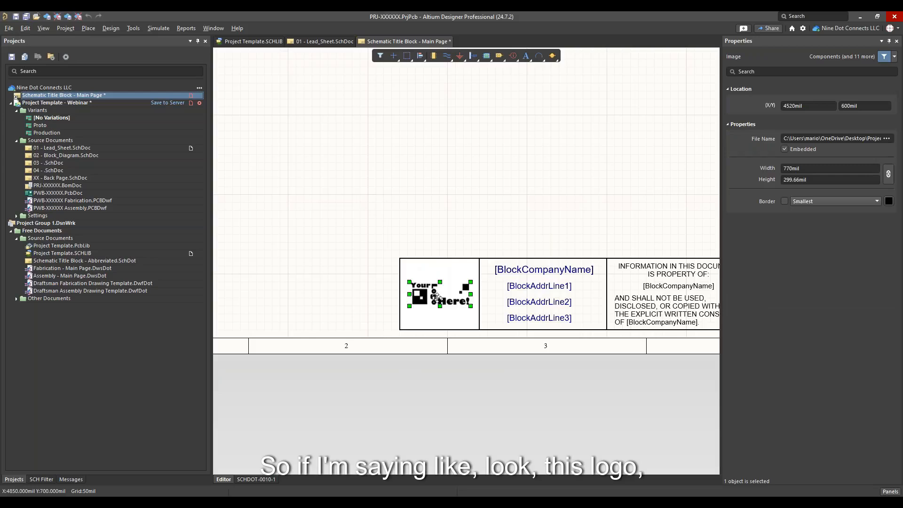
pyautogui.click(437, 296)
pyautogui.moveTo(442, 282); pyautogui.dragTo(332, 154)
pyautogui.keyDown('ctrl'); pyautogui.scroll(-3, 333, 153); pyautogui.keyUp('ctrl')
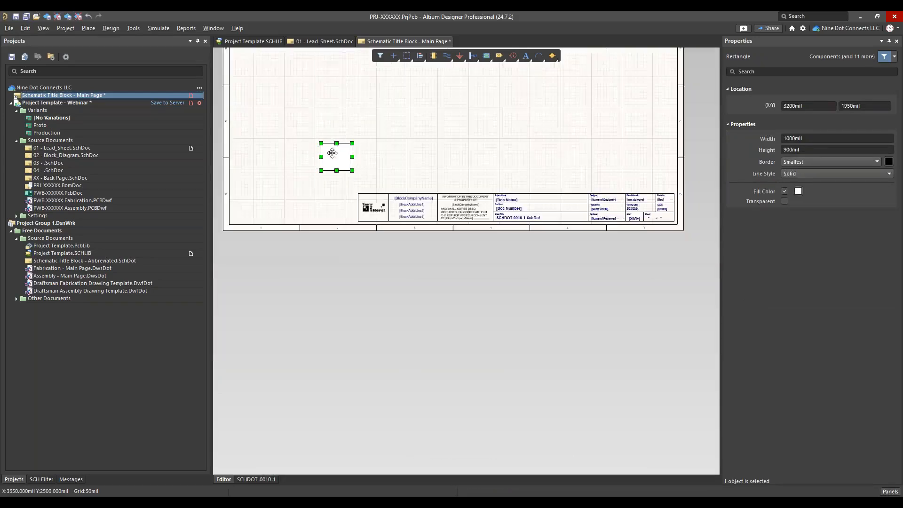
pyautogui.keyDown('ctrl'); pyautogui.scroll(-3, 408, 129); pyautogui.keyUp('ctrl')
pyautogui.moveTo(353, 157); pyautogui.dragTo(340, 322, button='right')
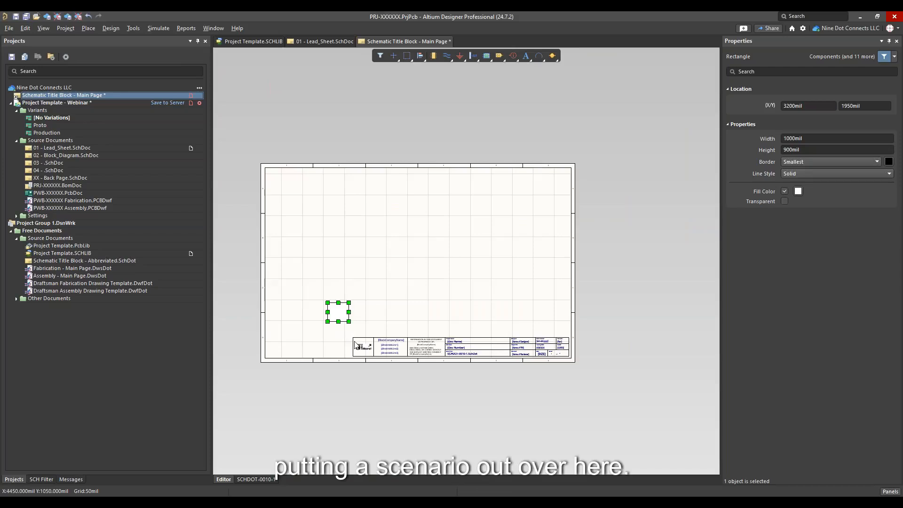
pyautogui.moveTo(338, 312); pyautogui.dragTo(281, 180)
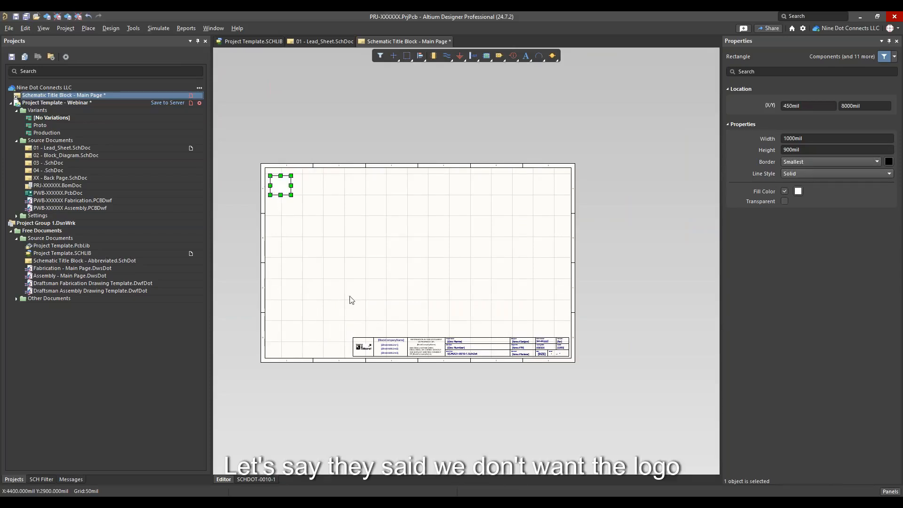
# Cut the logo and its frame from the title block and paste them over the white rectangle in the sheet's upper-left corner.
pyautogui.keyDown('ctrl'); pyautogui.scroll(2, 338, 302); pyautogui.keyUp('ctrl')
pyautogui.moveTo(338, 327); pyautogui.dragTo(362, 232, button='right')
pyautogui.moveTo(378, 257); pyautogui.dragTo(449, 326)
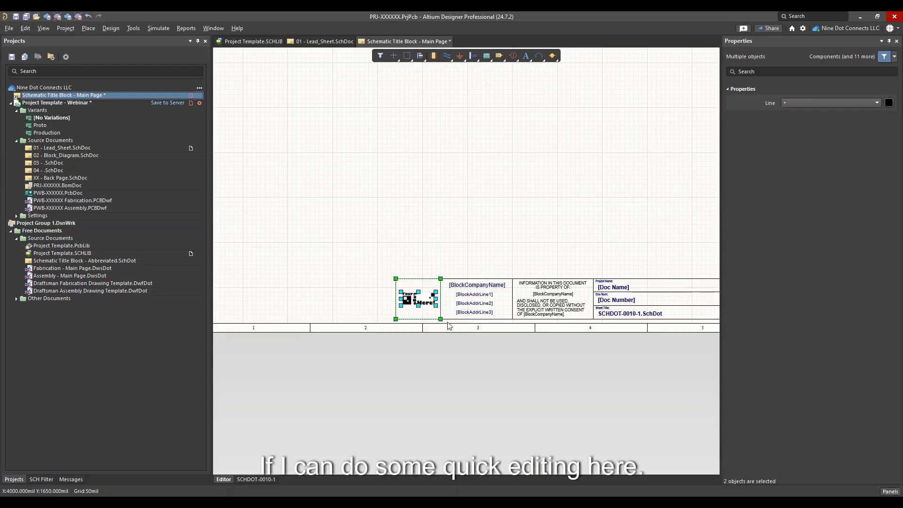
pyautogui.hotkey('ctrl', 'x')
pyautogui.moveTo(374, 119); pyautogui.dragTo(552, 397, button='right')
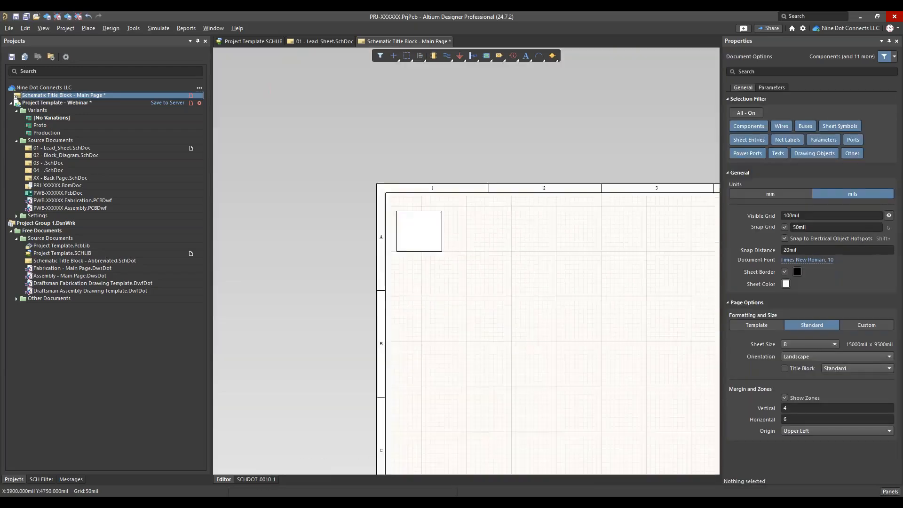
pyautogui.click(448, 236)
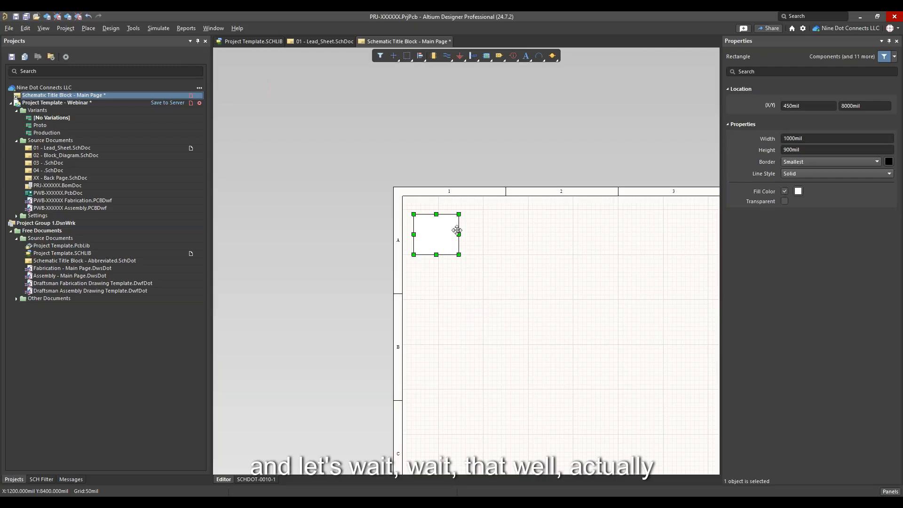
pyautogui.hotkey('ctrl', 'v')
pyautogui.click(438, 238)
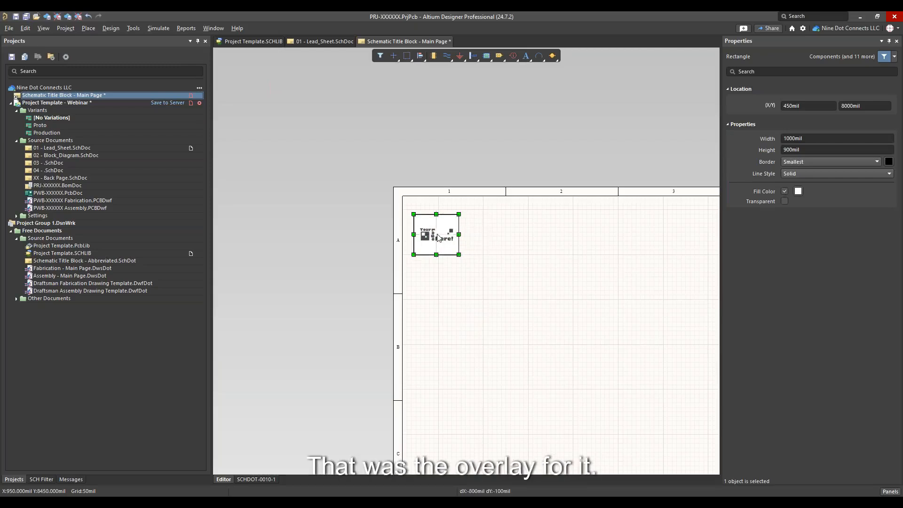
pyautogui.click(506, 243)
pyautogui.keyDown('ctrl'); pyautogui.scroll(-3, 516, 329); pyautogui.keyUp('ctrl')
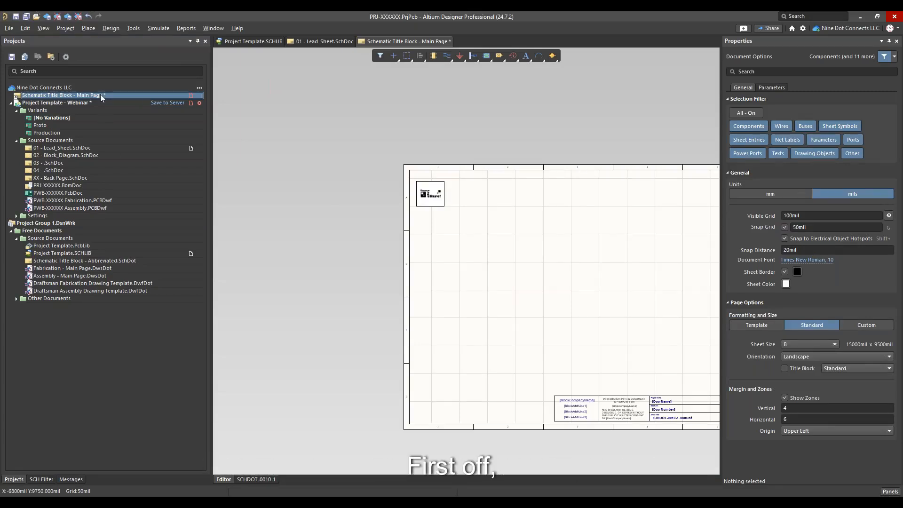
# Detach Schematic Title Block - Main Page from the Project Template - Webinar project and save it locally.
pyautogui.moveTo(100, 94); pyautogui.dragTo(144, 350)
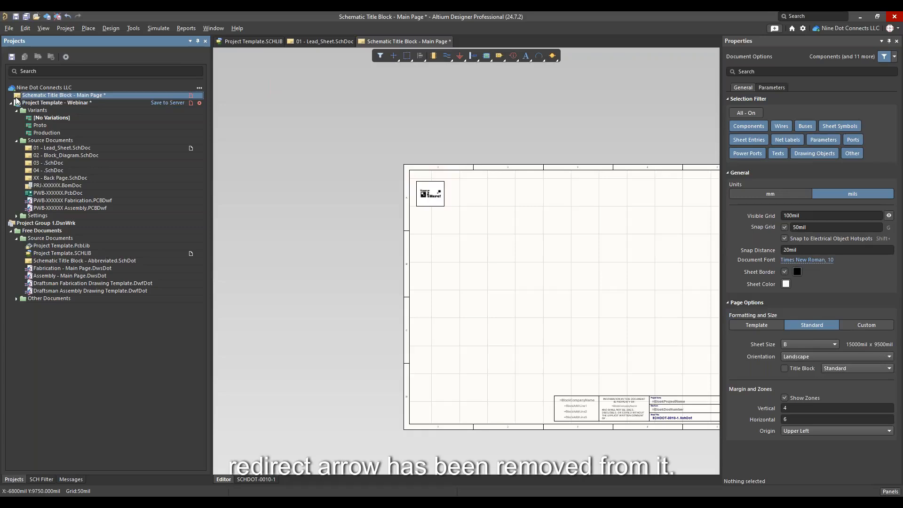
pyautogui.rightClick(77, 94)
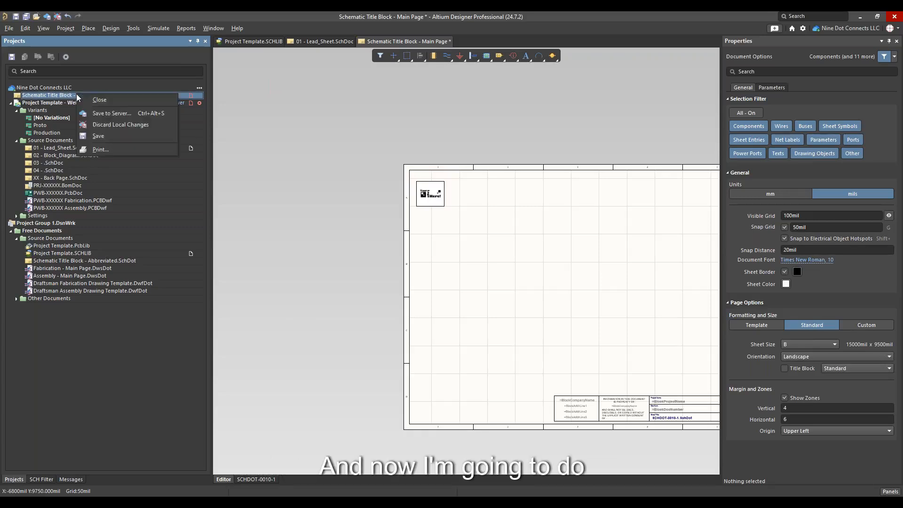
pyautogui.click(98, 136)
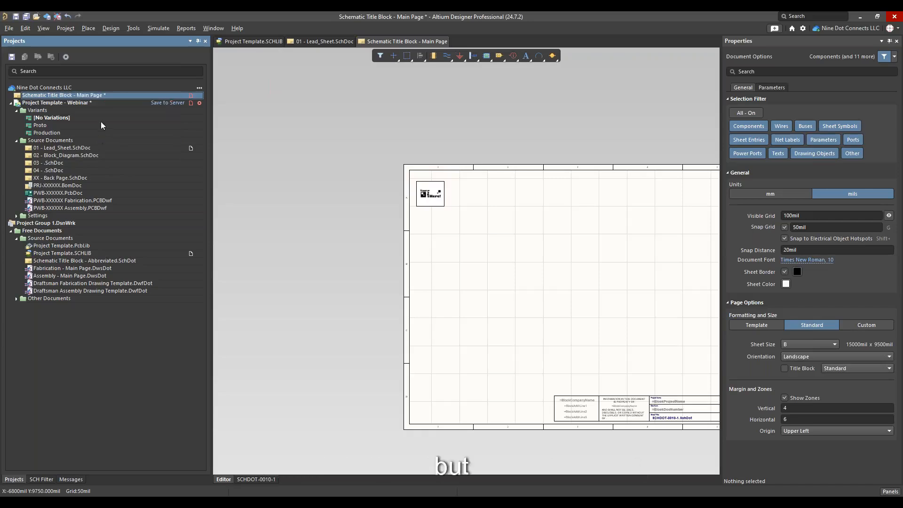
# Save Schematic Title Block - Main Page to the server as revision 2 with the release note "Added Logo to the Top Left Corner".
pyautogui.rightClick(99, 95)
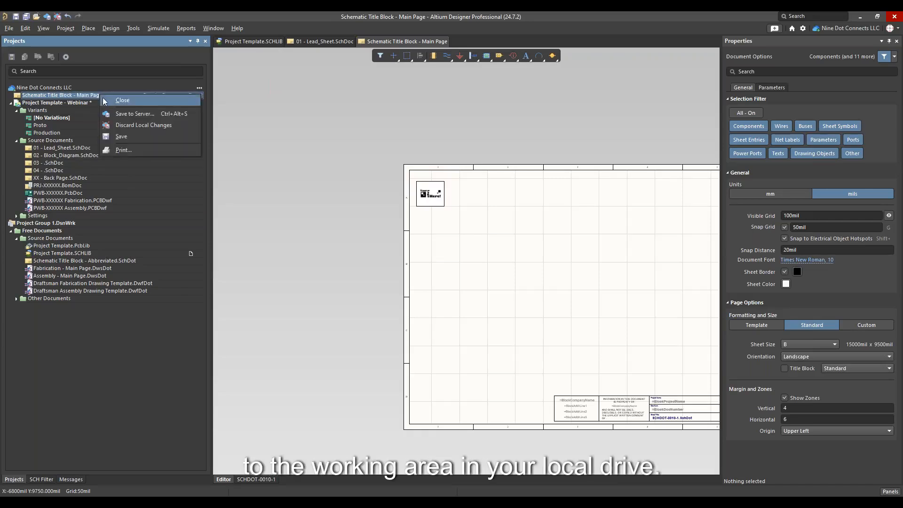
pyautogui.click(121, 114)
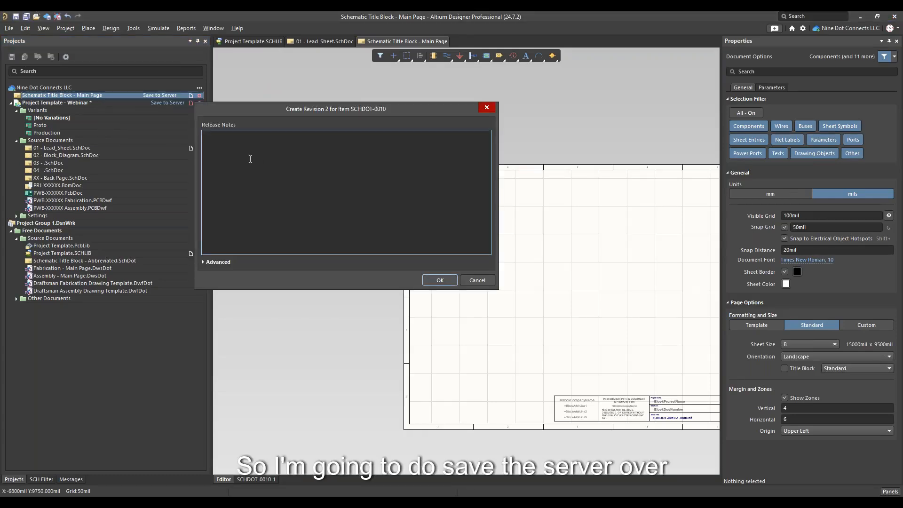
pyautogui.write('Added ')
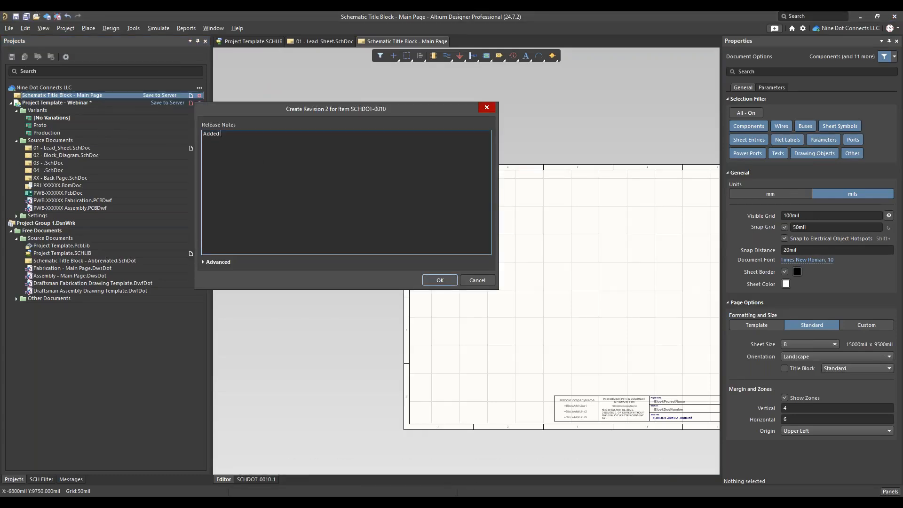
pyautogui.write('Logo to the')
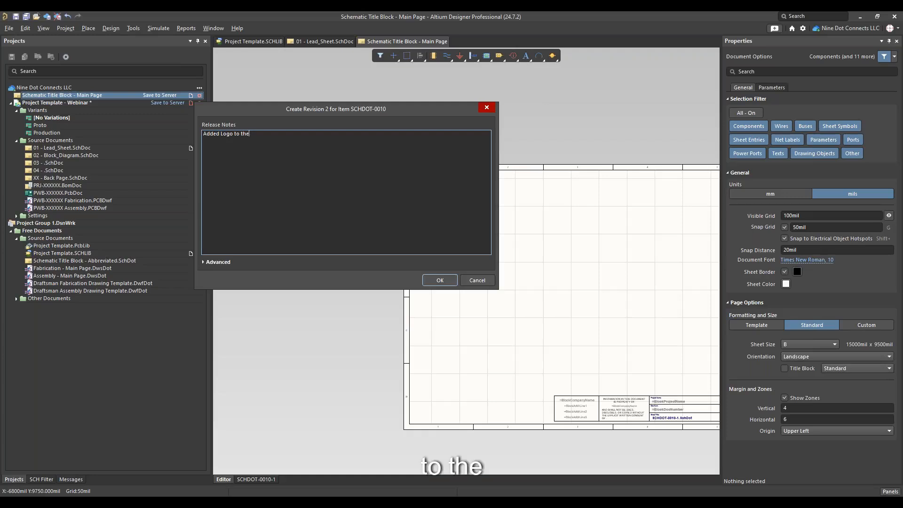
pyautogui.write(' Top L')
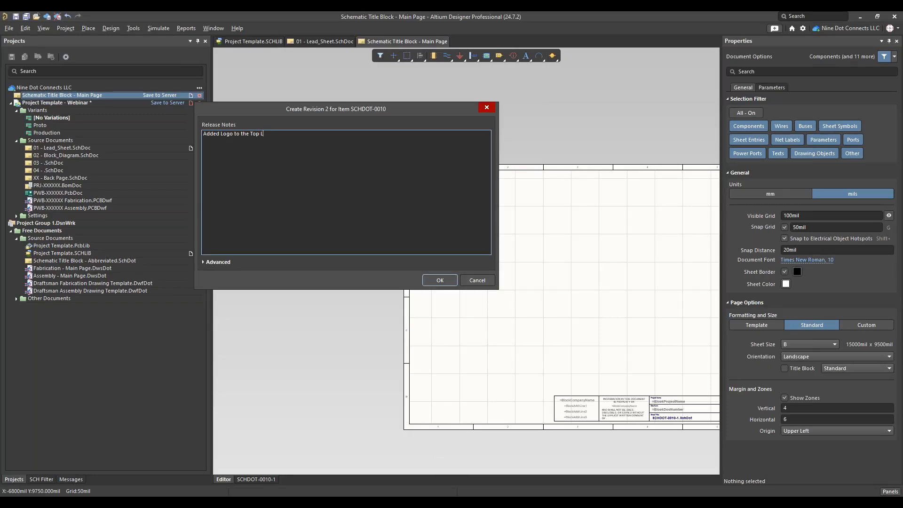
pyautogui.write('eft Corner')
pyautogui.click(206, 262)
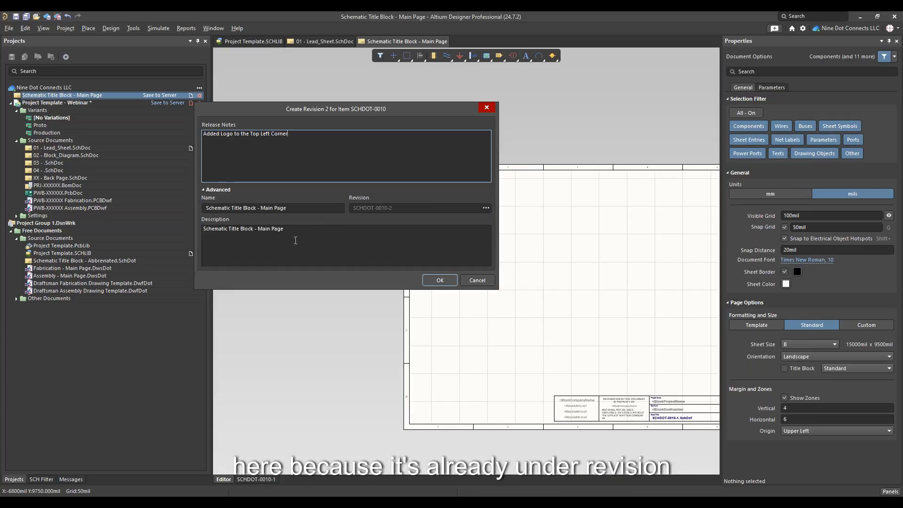
pyautogui.click(451, 283)
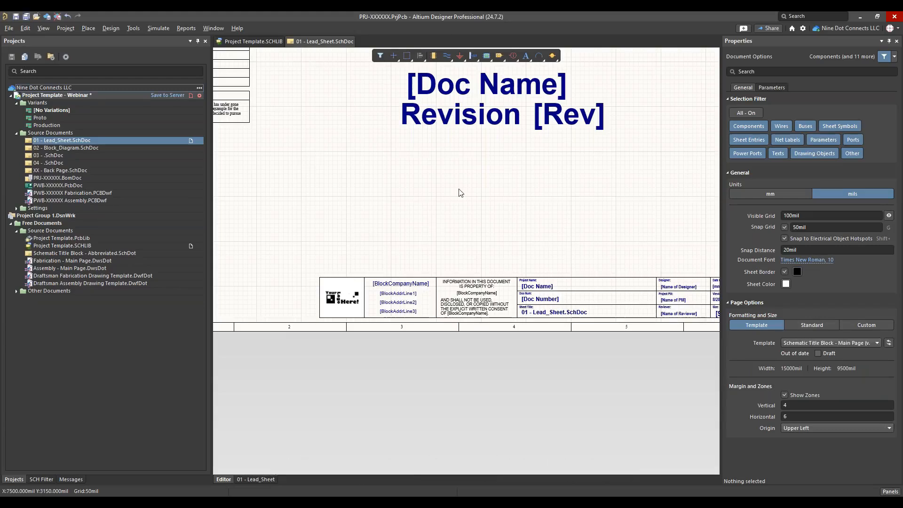
# Update the sheet template of 01 - Lead_Sheet.SchDoc for just this document, without updating any parameters.
pyautogui.keyDown('ctrl'); pyautogui.scroll(-3, 459, 192); pyautogui.keyUp('ctrl')
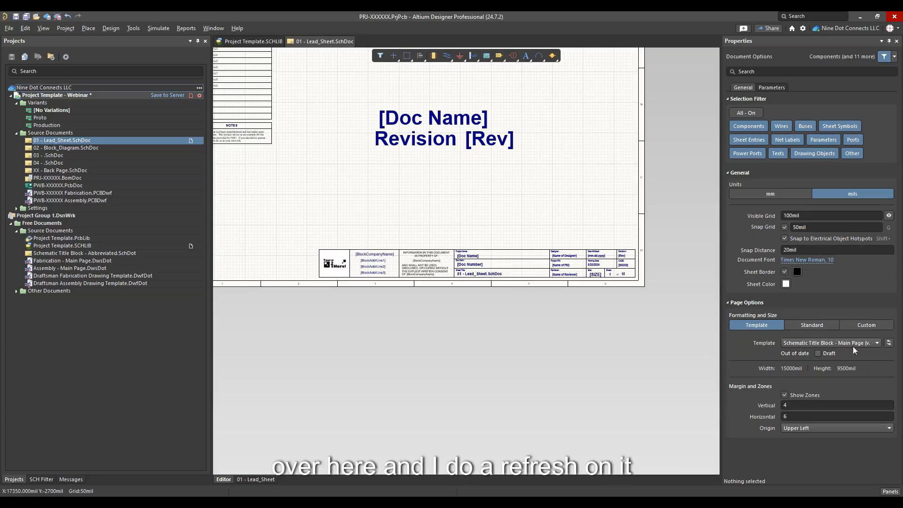
pyautogui.click(889, 343)
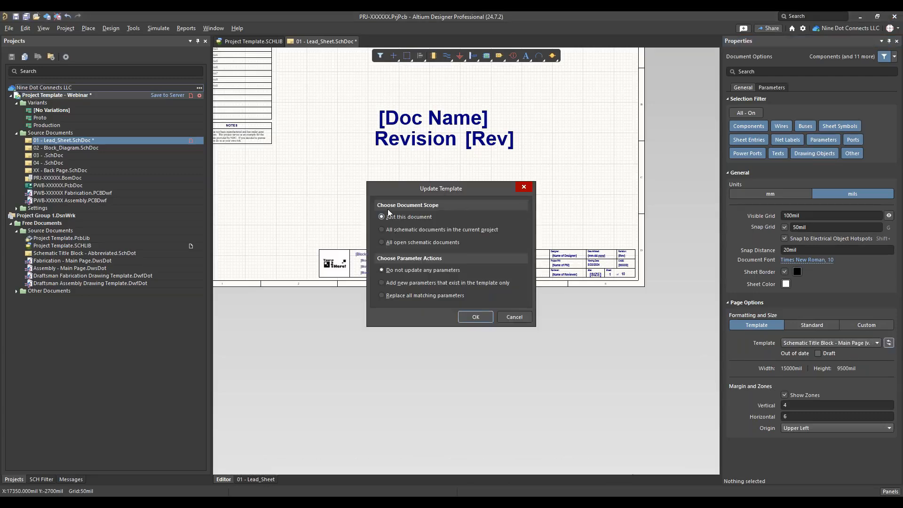
pyautogui.click(474, 317)
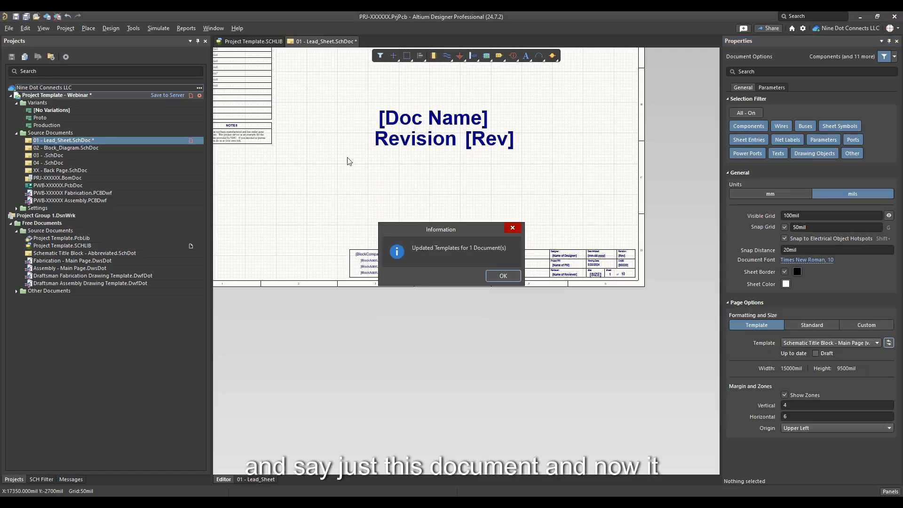
pyautogui.click(498, 282)
pyautogui.moveTo(345, 193); pyautogui.dragTo(452, 339, button='right')
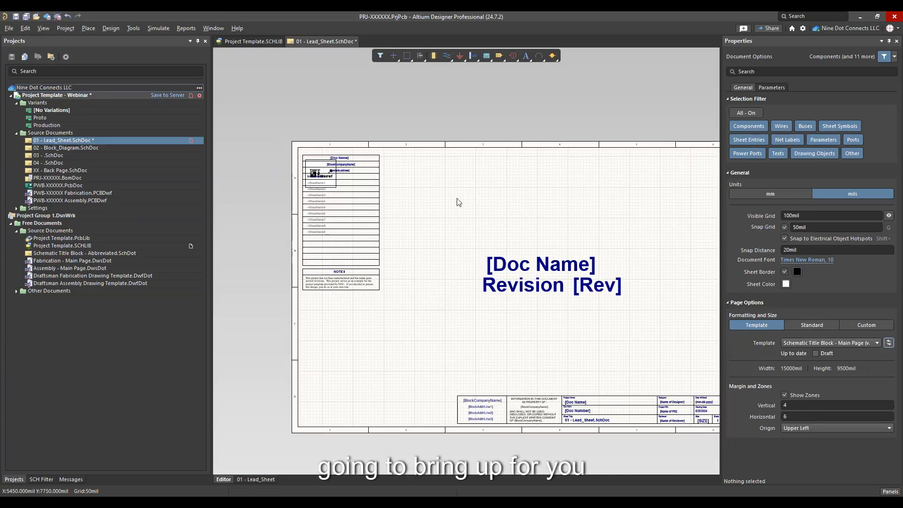
pyautogui.moveTo(627, 109); pyautogui.dragTo(596, 111, button='right')
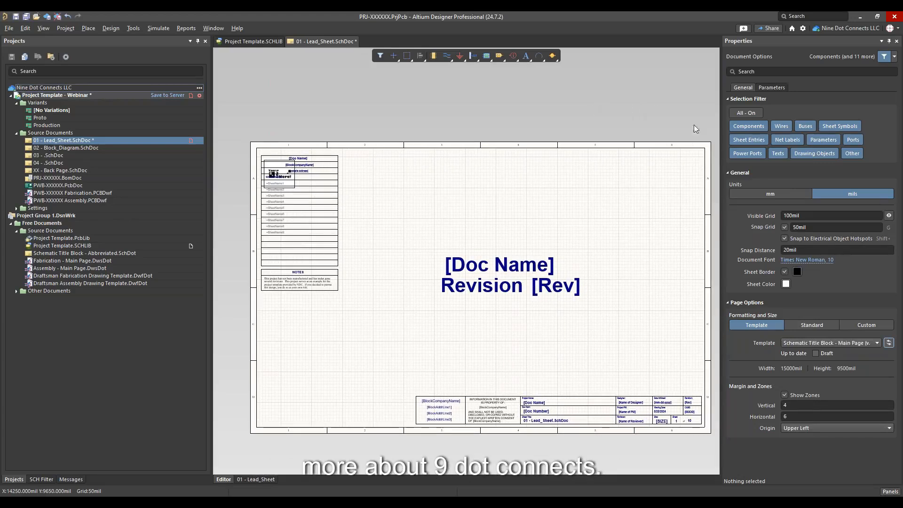
# Review the Data Management template preferences, including the server and local template list and the options for adding templates.
pyautogui.click(804, 29)
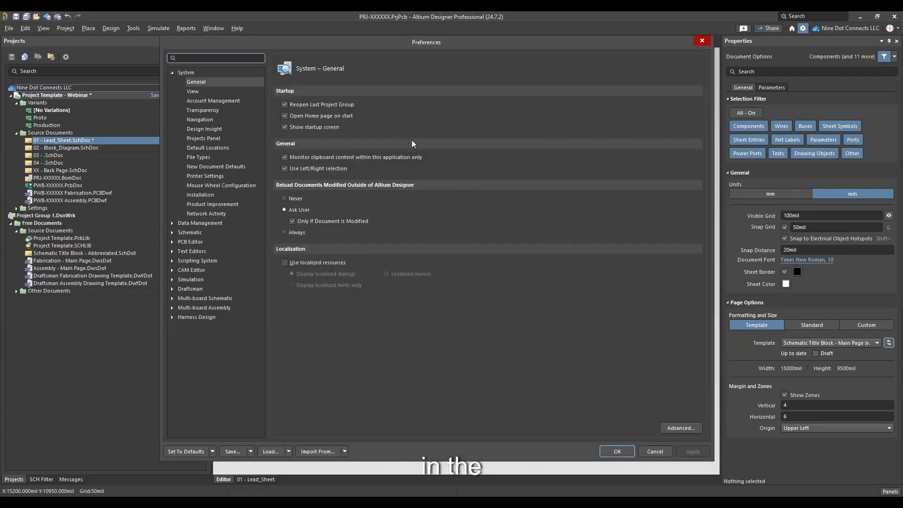
pyautogui.click(172, 223)
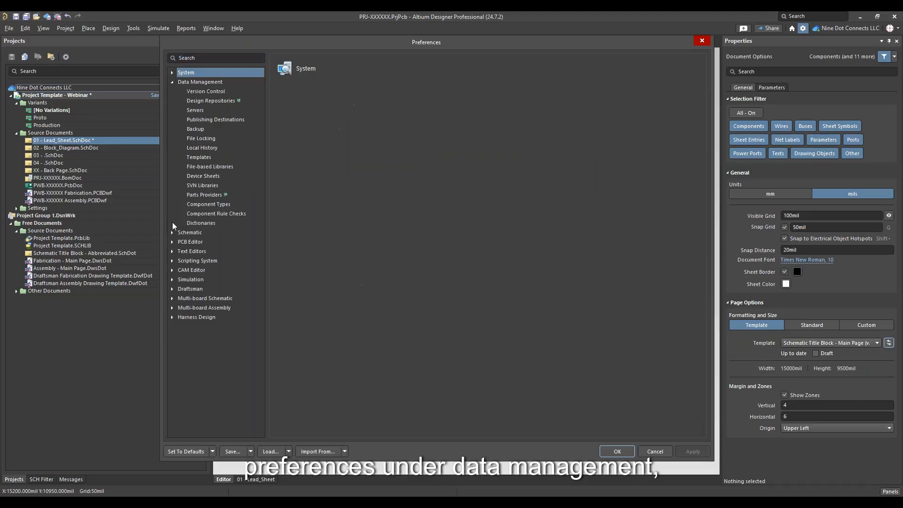
pyautogui.click(198, 158)
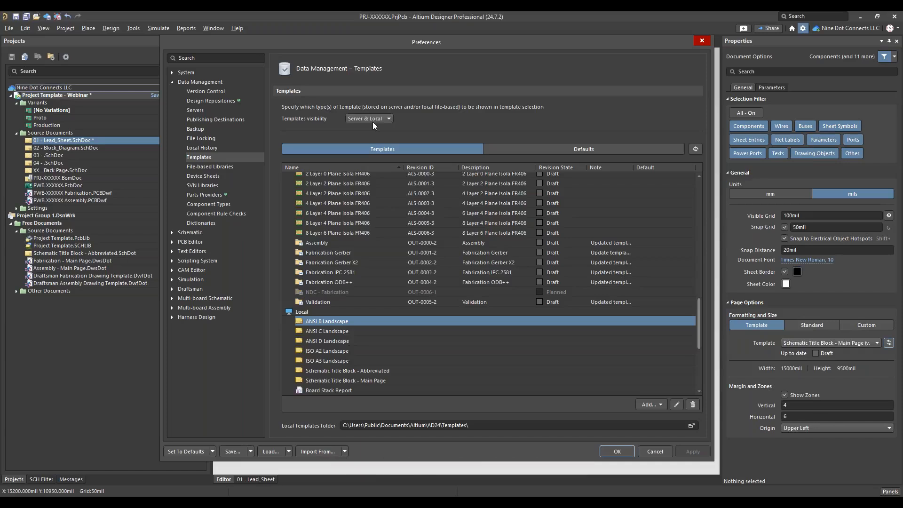
pyautogui.click(649, 405)
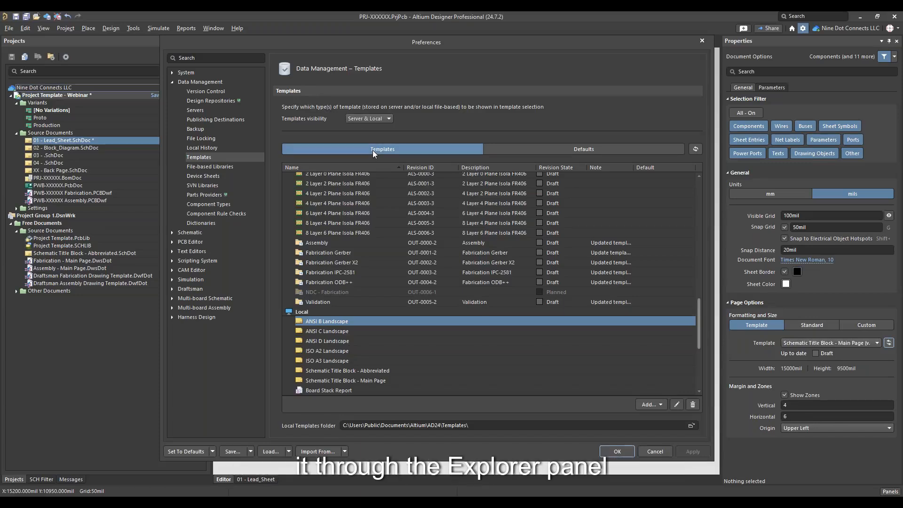
pyautogui.click(655, 451)
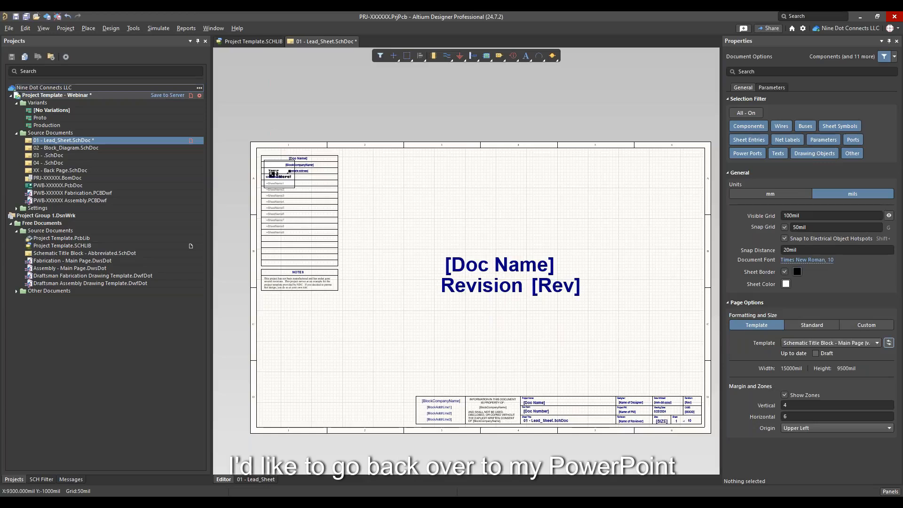
# Switch to PowerPoint, start the Aug 2024 Webinar slide show from the current slide, and page through to the polling question and back to Demo Time.
pyautogui.hotkey('alt', 'Tab')
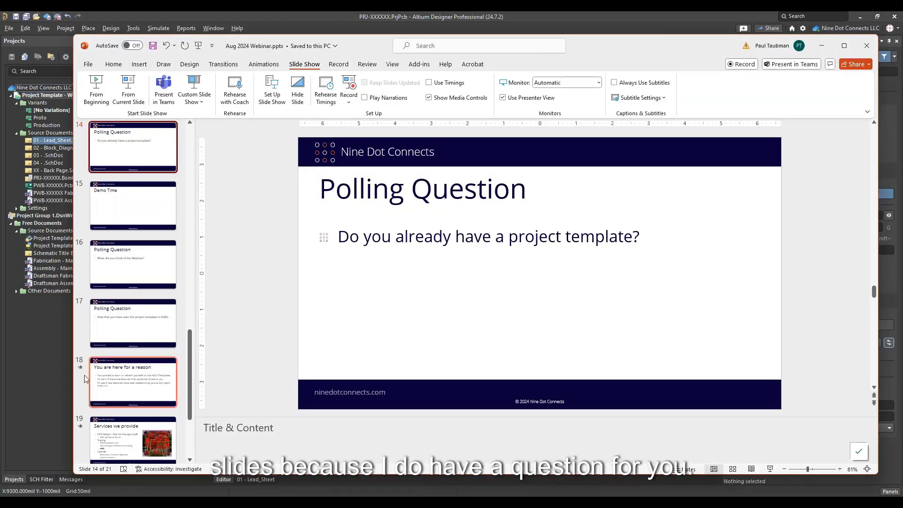
pyautogui.click(127, 85)
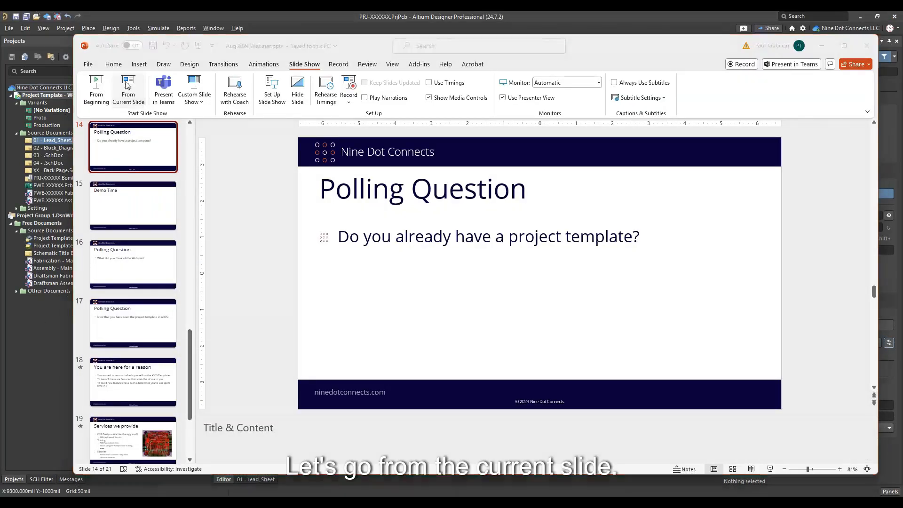
pyautogui.click(300, 195)
pyautogui.click(301, 194)
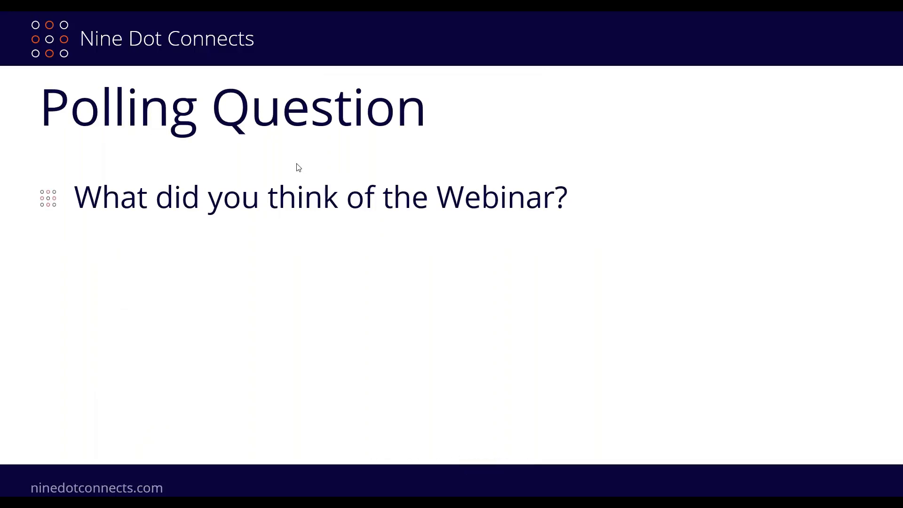
pyautogui.scroll(1, 307, 224)
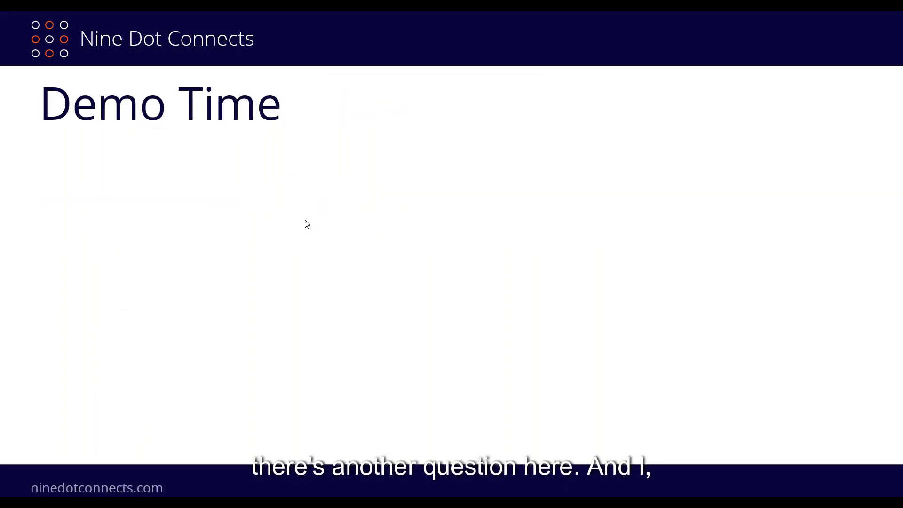